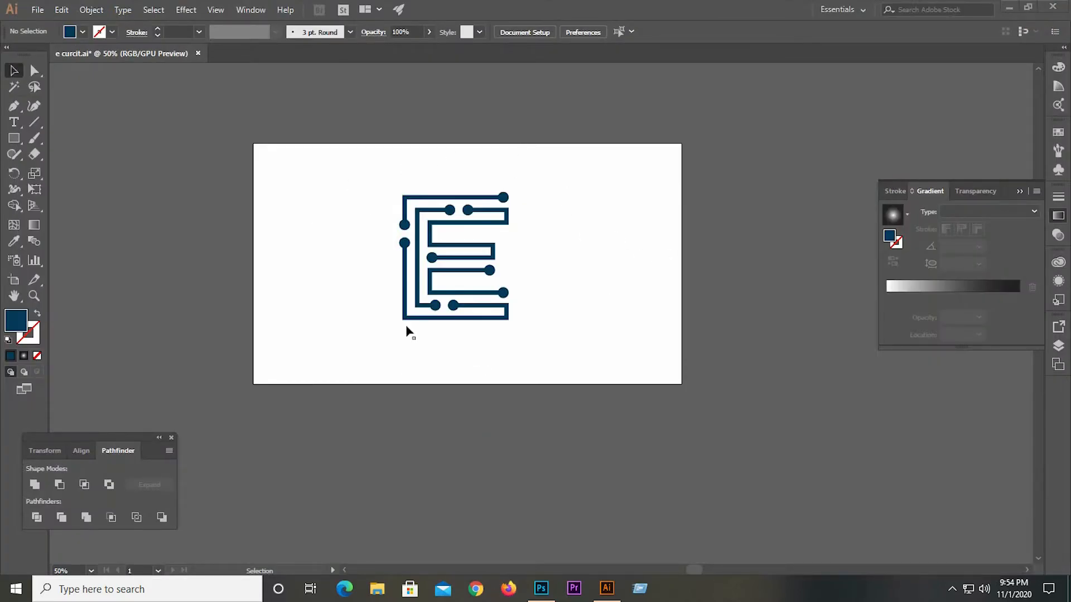
Step: Move the finished circuit letter E to the right side of the artboard and collapse the floating gradient settings
scroll(435, 247, "up", 3)
scroll(447, 247, "down", 2)
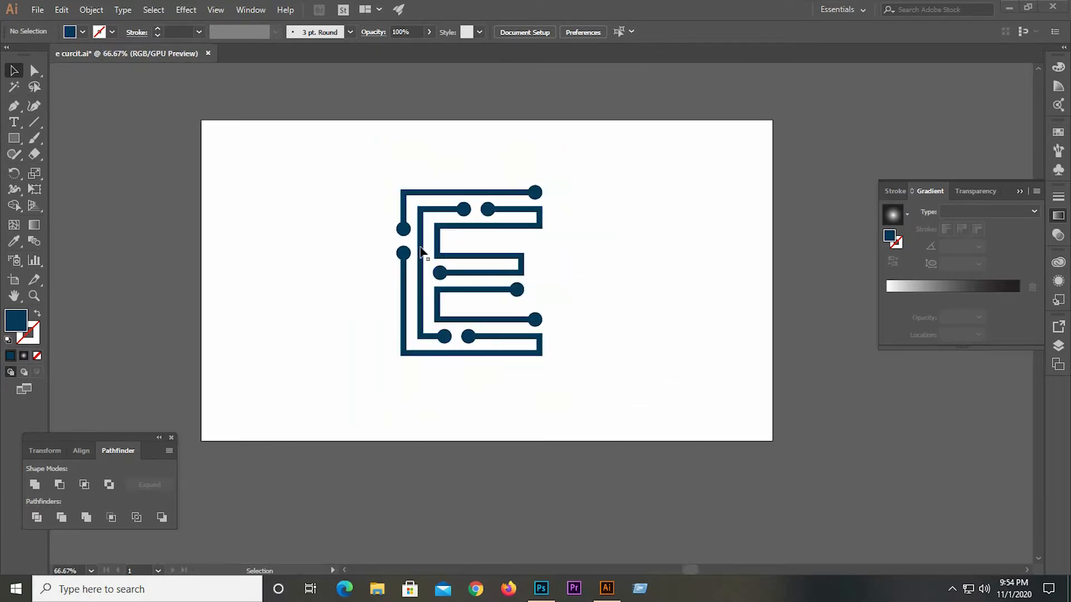
left_click_drag(339, 177, 542, 302)
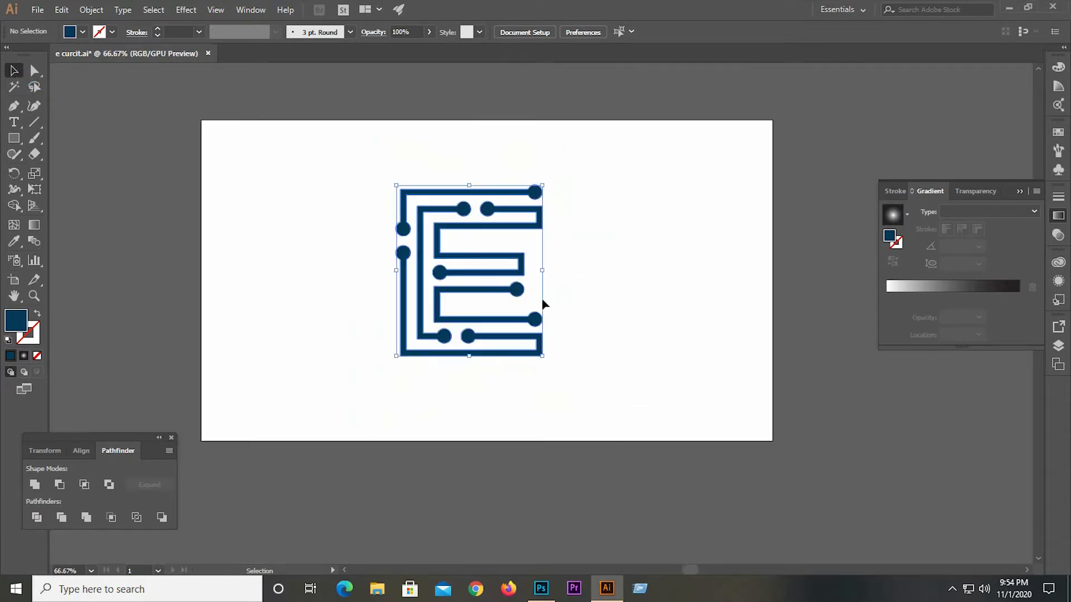
right_click(512, 255)
left_click(611, 240)
left_click(534, 249)
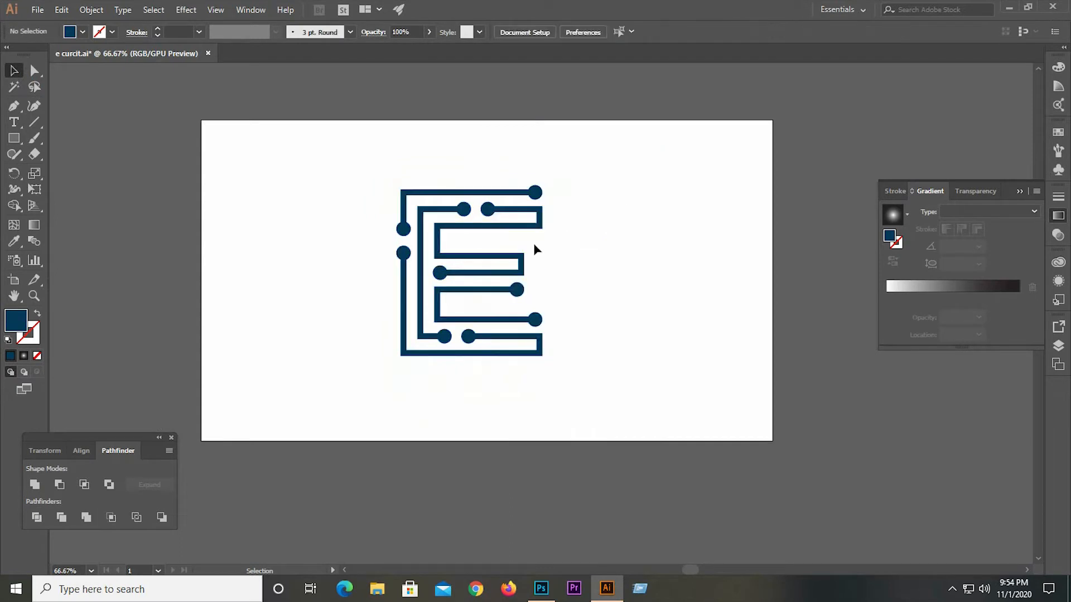
left_click_drag(527, 263, 711, 263)
scroll(697, 225, "down", 2)
scroll(534, 236, "up", 2)
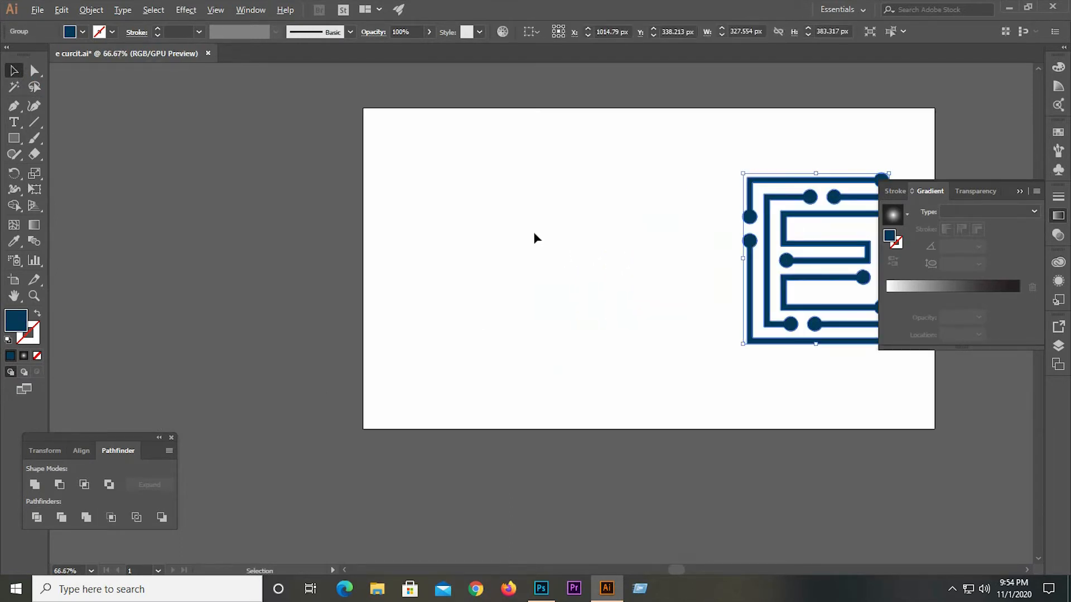
left_click(1022, 193)
scroll(390, 229, "up", 1)
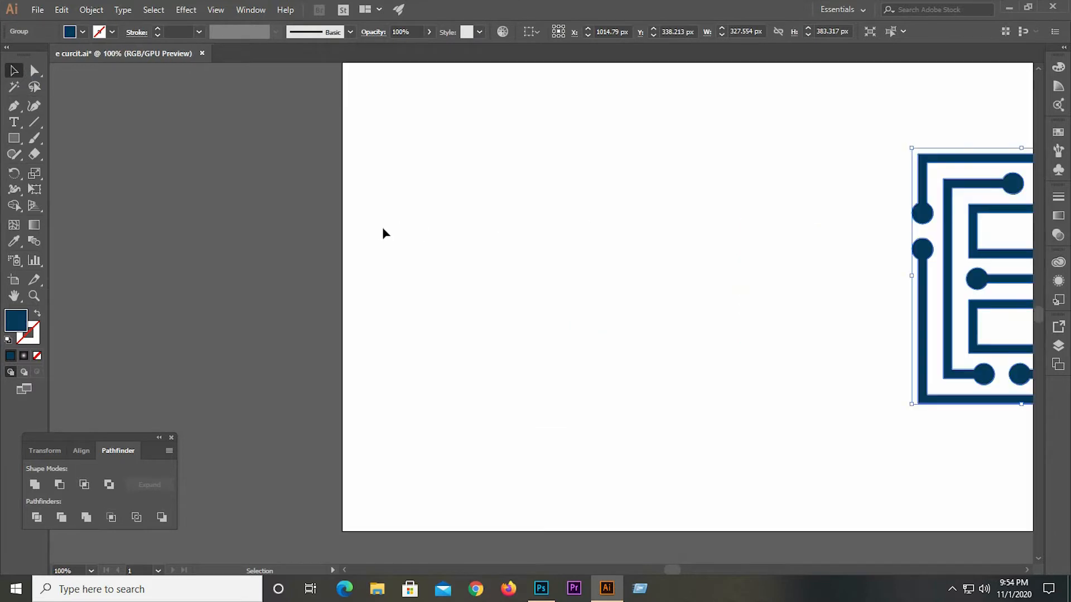
scroll(360, 234, "down", 1)
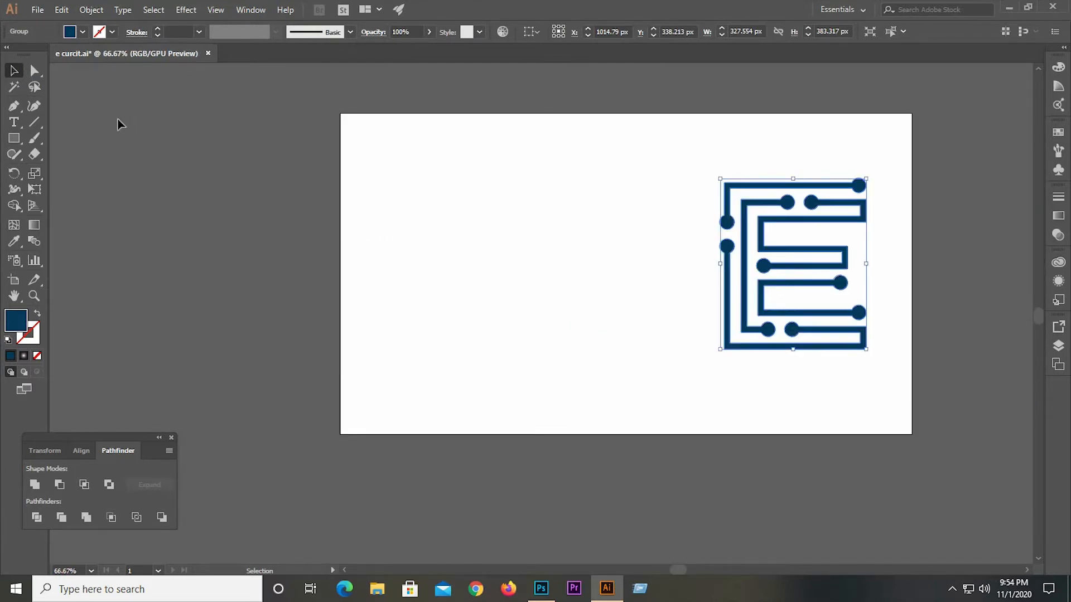
Step: Draw a tall vertical rectangle about 94 by 404 px in the empty left half of the artboard
left_click_drag(19, 136, 61, 143)
left_click_drag(458, 179, 501, 358)
left_click(14, 70)
left_click(416, 190)
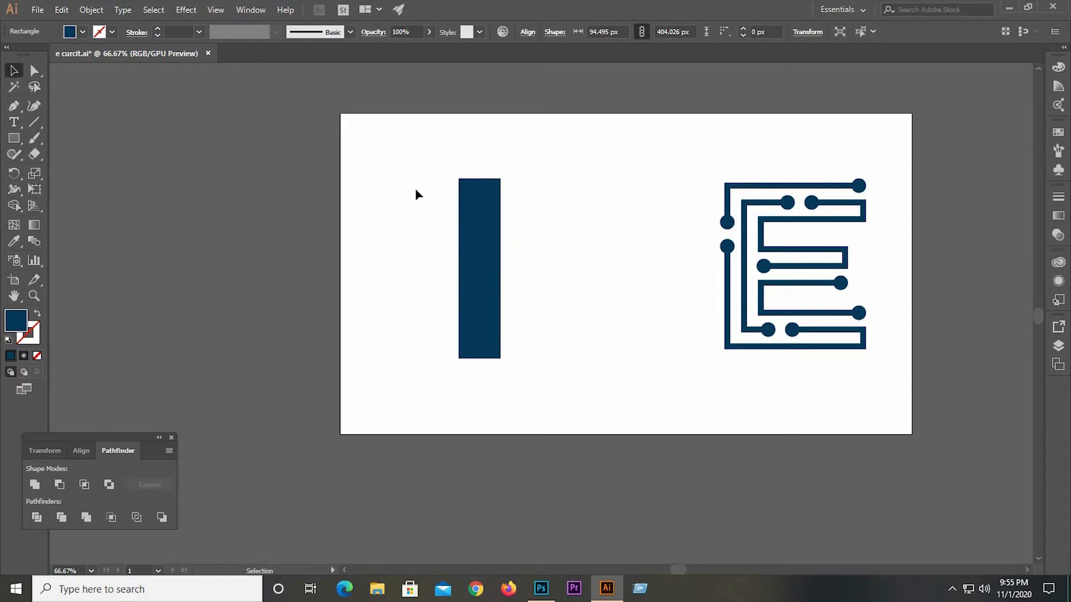
left_click_drag(474, 236, 473, 241)
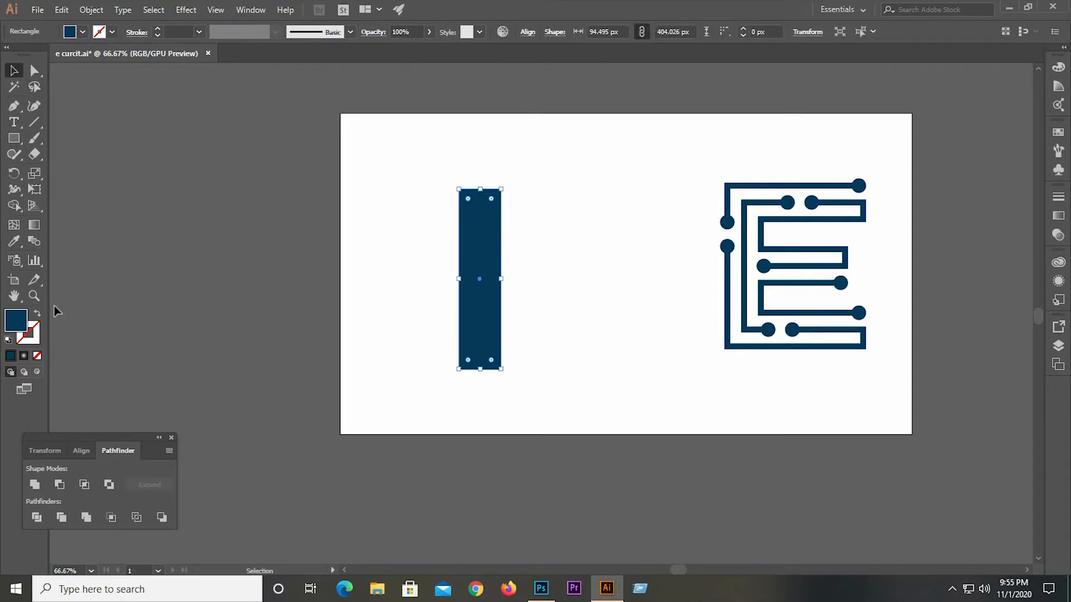
Step: Swap the rectangle's fill and stroke so only an outline remains, and set its stroke weight to 15 pt
left_click(37, 314)
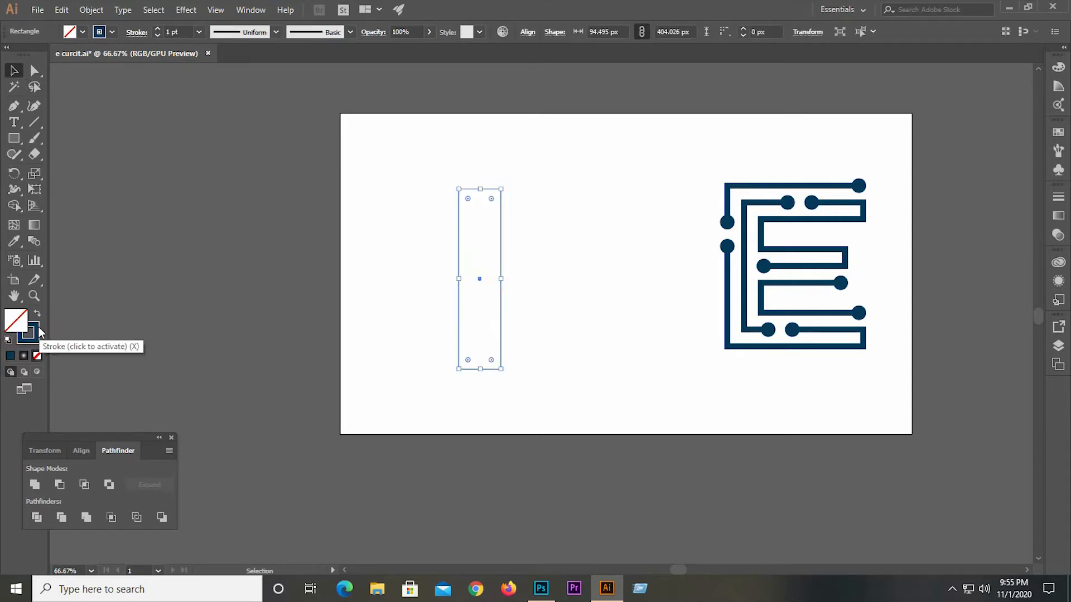
left_click_drag(425, 176, 543, 285)
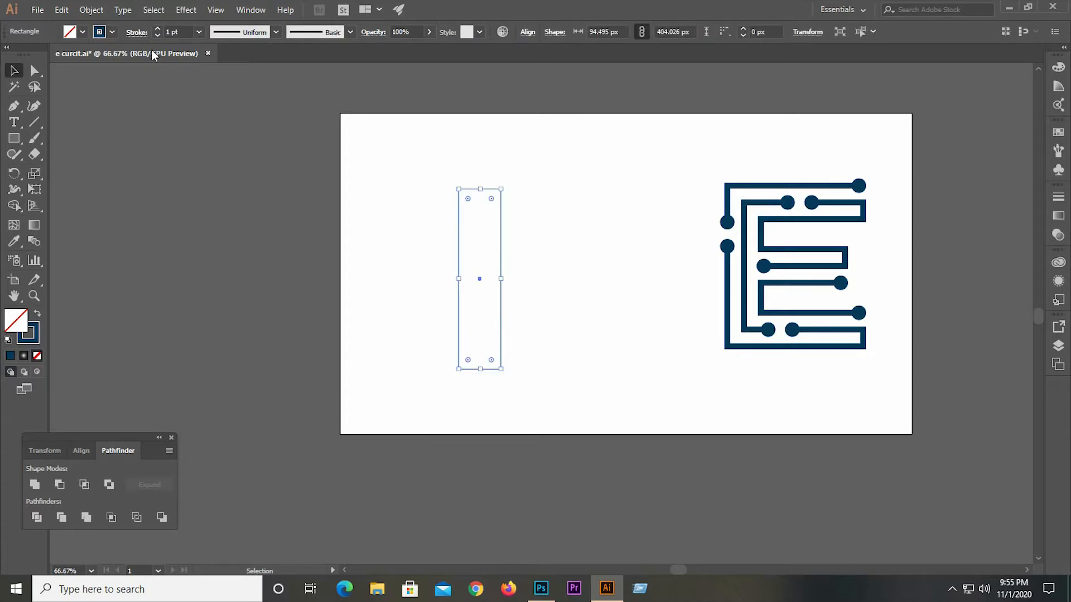
left_click(158, 29)
left_click(159, 28)
left_click(158, 28)
left_click(159, 28)
left_click(158, 29)
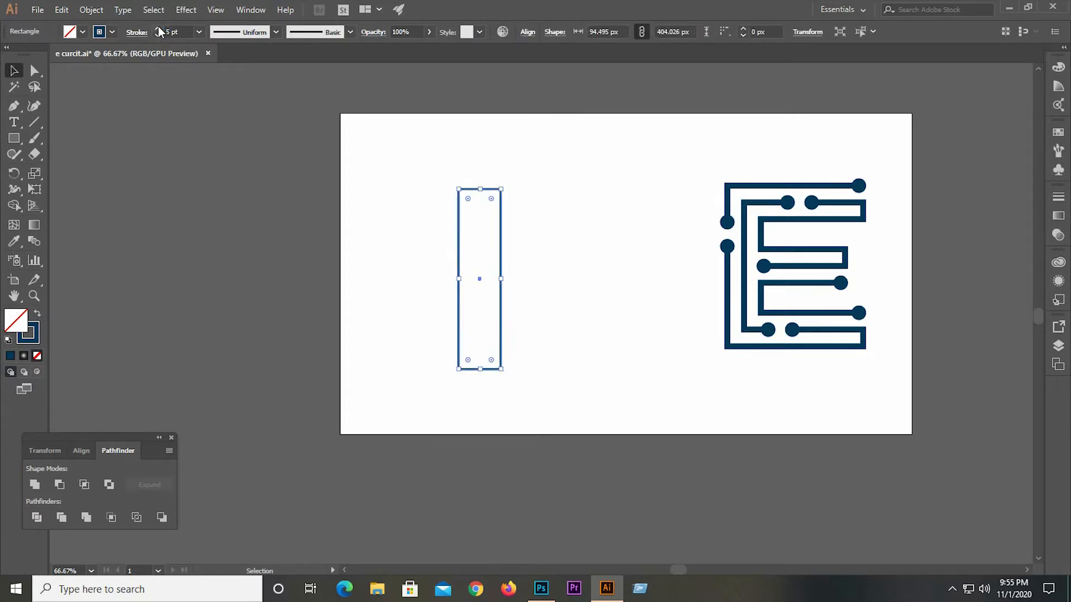
left_click(158, 29)
left_click(159, 26)
left_click(159, 26)
left_click(158, 27)
left_click(158, 27)
left_click(159, 27)
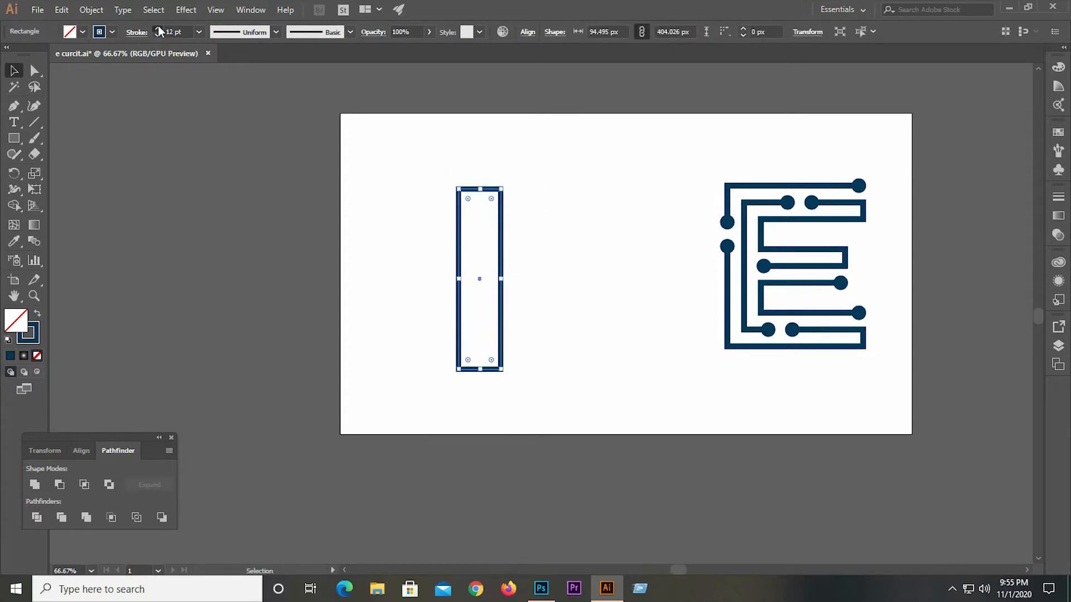
left_click(158, 27)
left_click(159, 26)
left_click(159, 26)
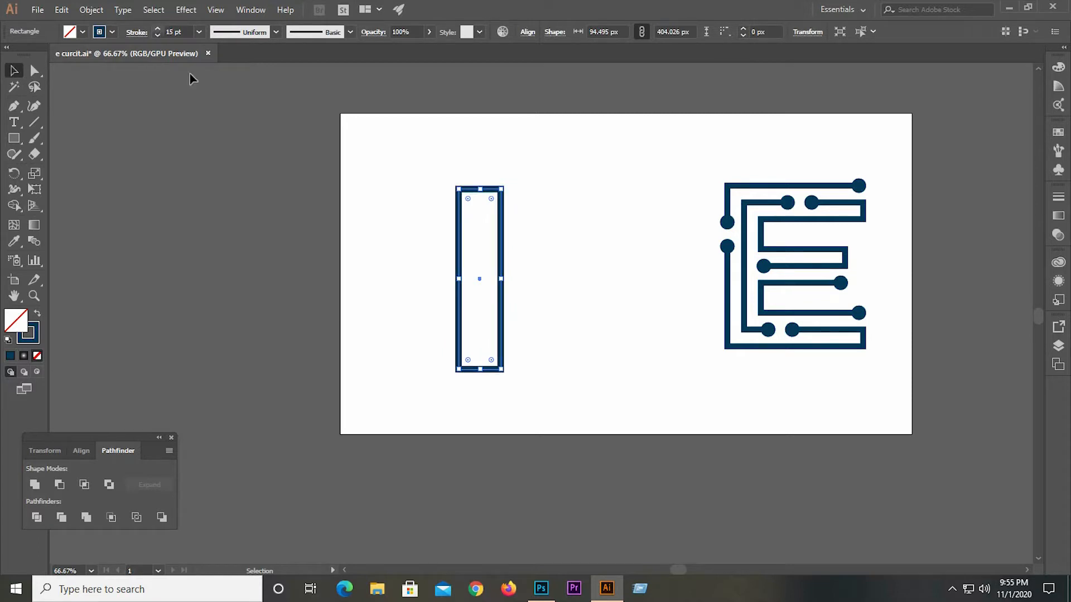
left_click(392, 193)
scroll(460, 217, "up", 2)
scroll(348, 202, "down", 1)
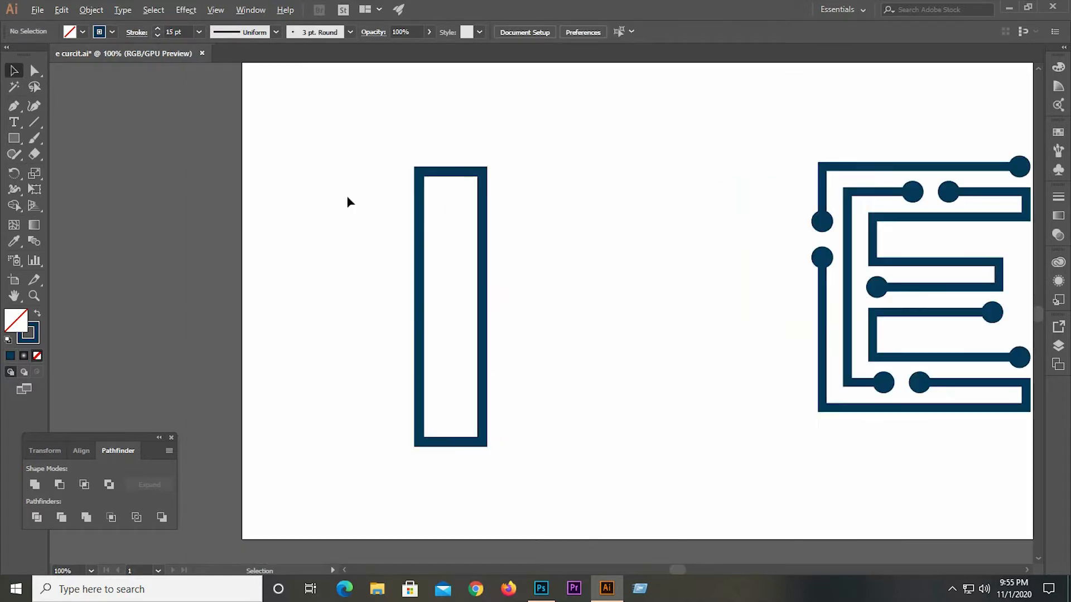
Step: Draw a vertical line about 404 px long through the rectangle's centre, from its top edge to its bottom edge
mouse_move(468, 174)
left_mouse_down()
mouse_move(446, 170)
mouse_move(458, 182)
mouse_move(449, 436)
left_mouse_up()
left_click(432, 200)
left_click(38, 127)
left_click(15, 72)
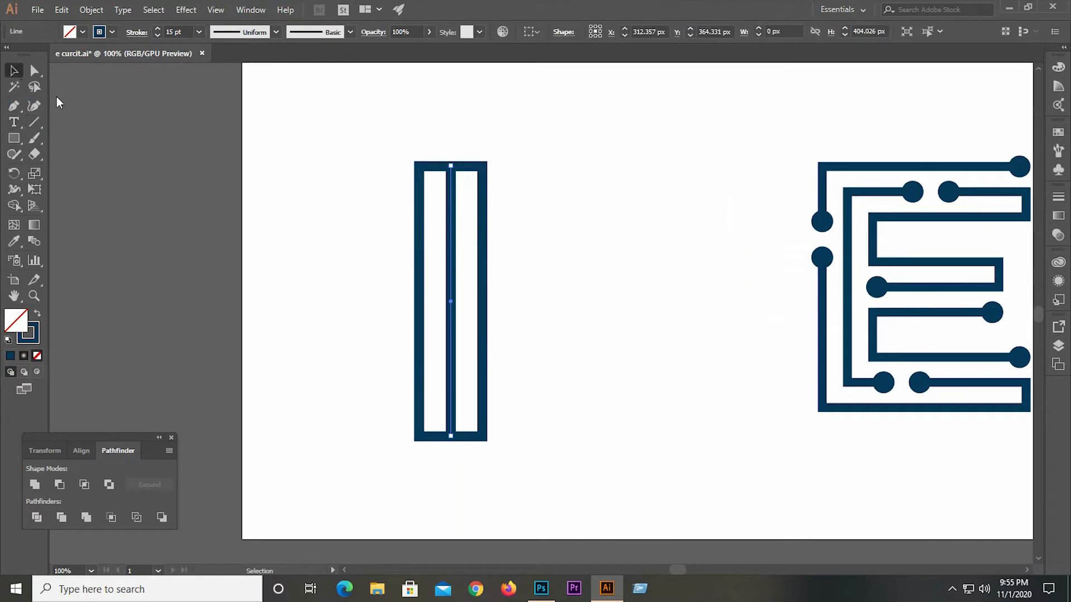
left_click_drag(343, 149, 593, 427)
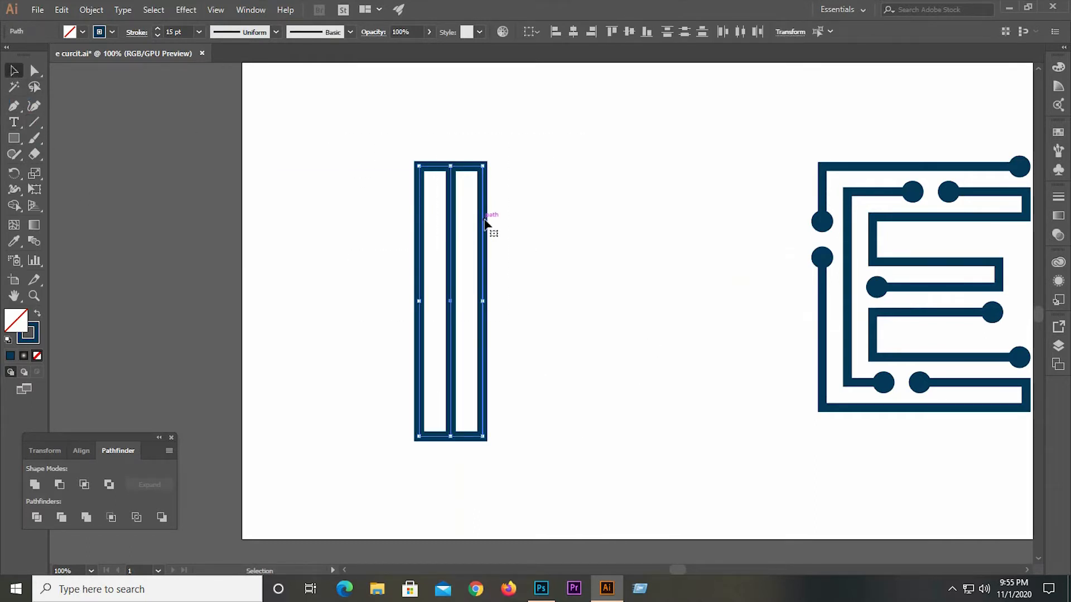
left_click_drag(485, 223, 619, 208)
right_click(619, 207)
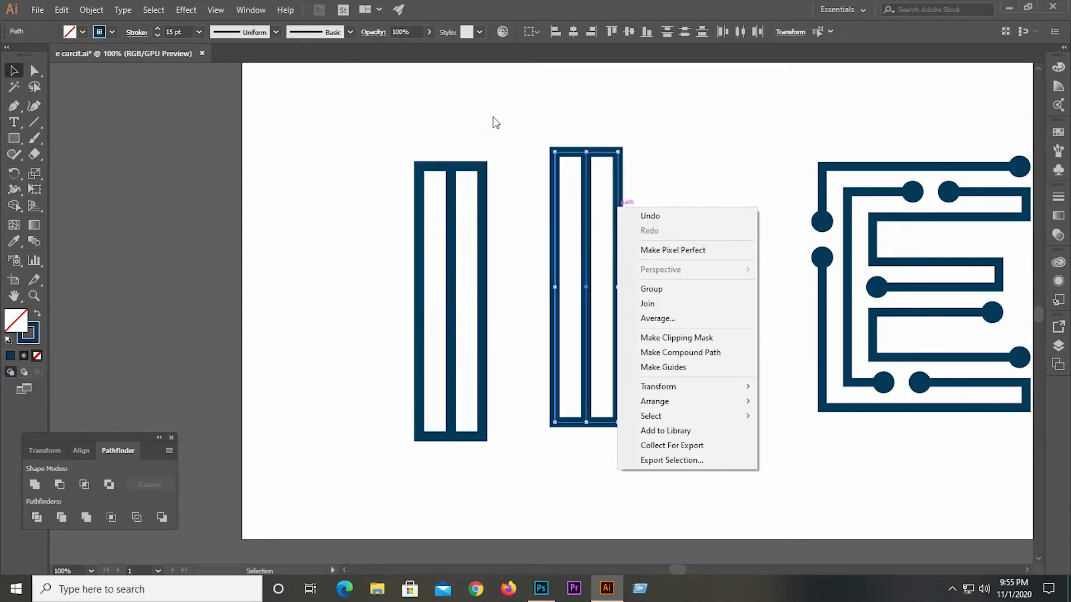
left_click(468, 127)
left_click_drag(432, 137, 589, 311)
left_click(592, 197)
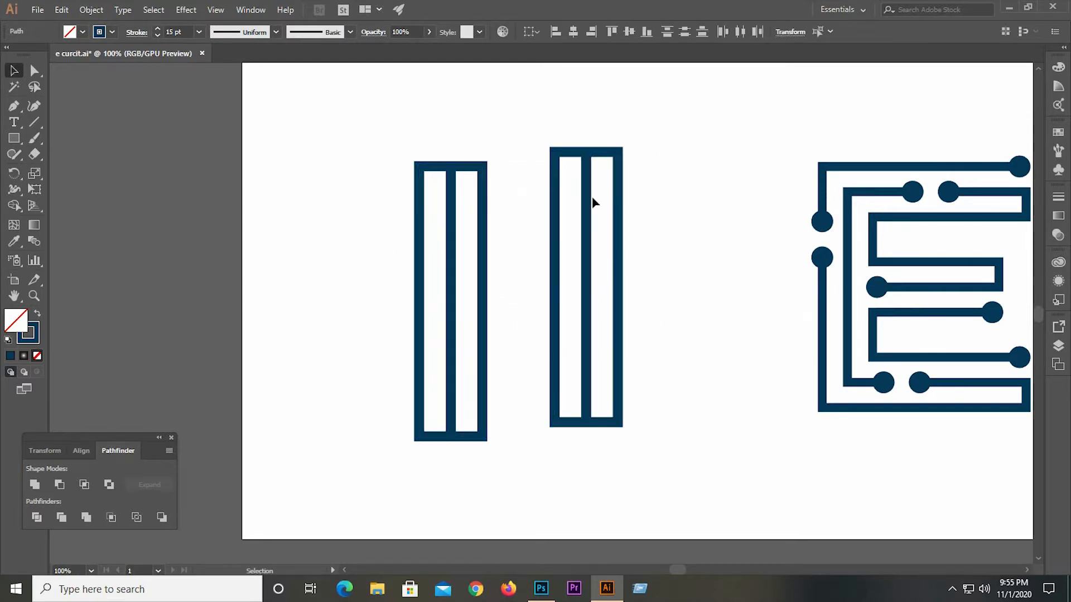
left_click_drag(521, 135, 690, 378)
key("Delete")
Step: Group the outlined rectangle with its vertical centre line
left_click_drag(330, 160, 608, 244)
right_click(479, 248)
left_click(510, 331)
Step: Place a copy of the group rotated to horizontal as the E's top arm, aligned with the vertical bar's top-left corner
left_click_drag(619, 148, 710, 307)
left_click_drag(605, 283, 583, 203)
left_click(459, 176)
scroll(460, 175, "up", 3)
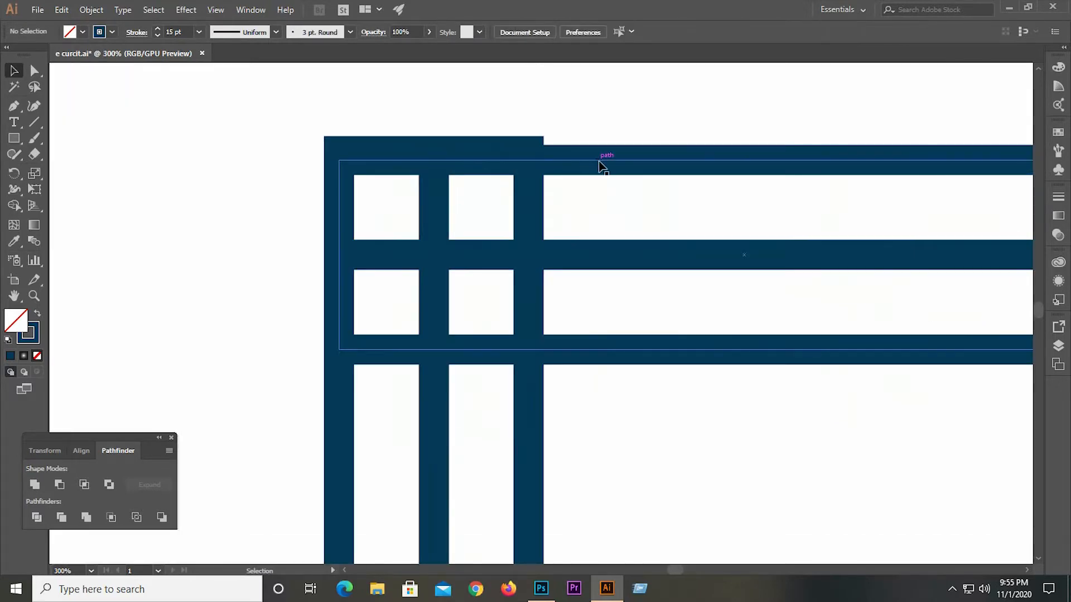
left_click_drag(600, 166, 598, 151)
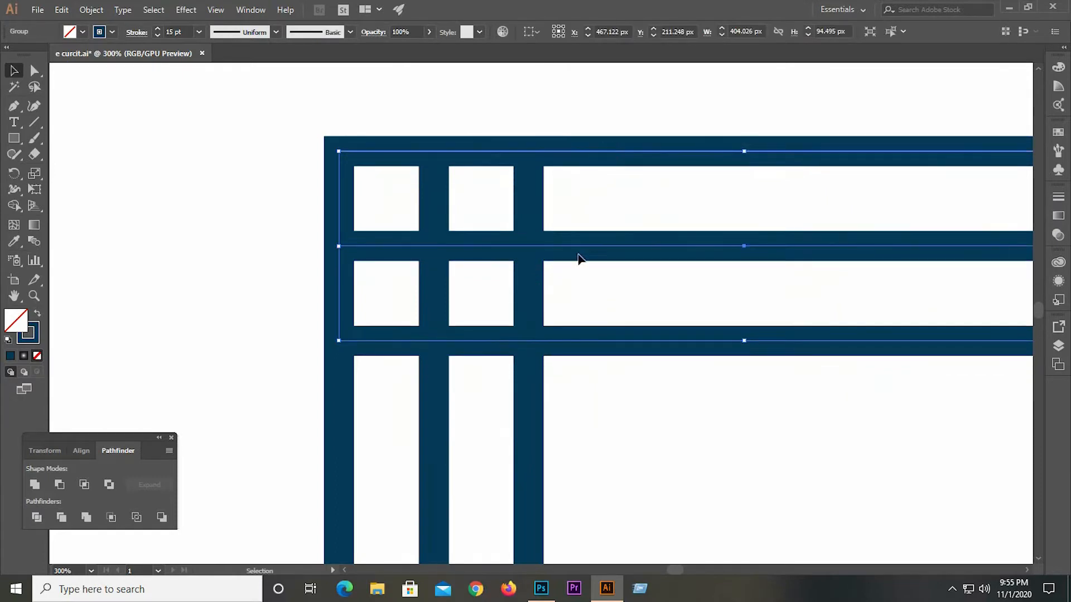
left_click(481, 304)
scroll(456, 335, "down", 3)
scroll(697, 335, "down", 2)
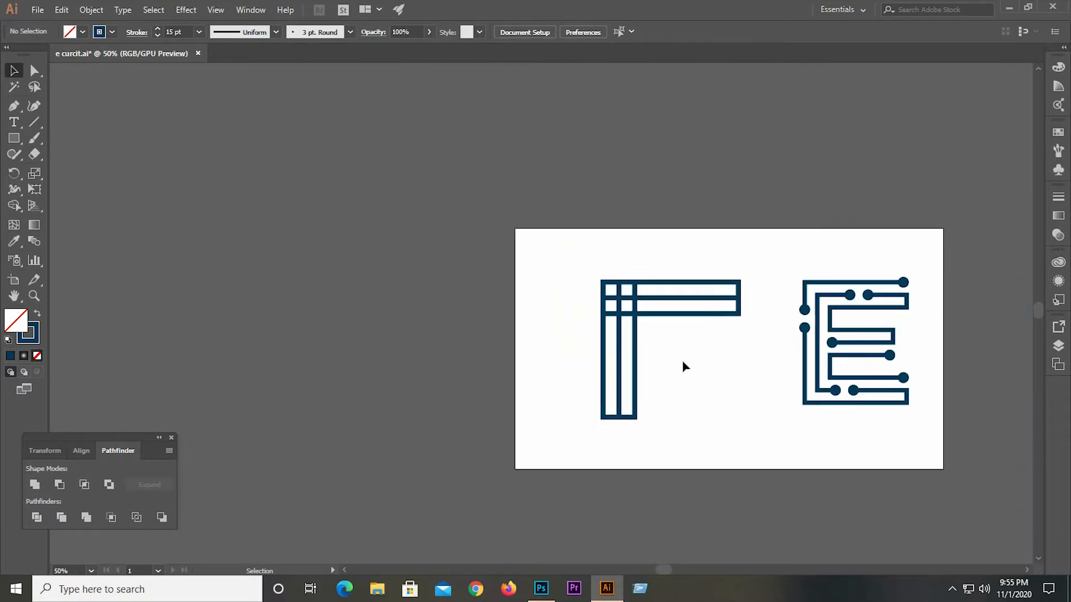
Step: Shorten the top arm from its right end to about 383 px wide
scroll(704, 332, "up", 2)
left_click_drag(773, 274, 759, 273)
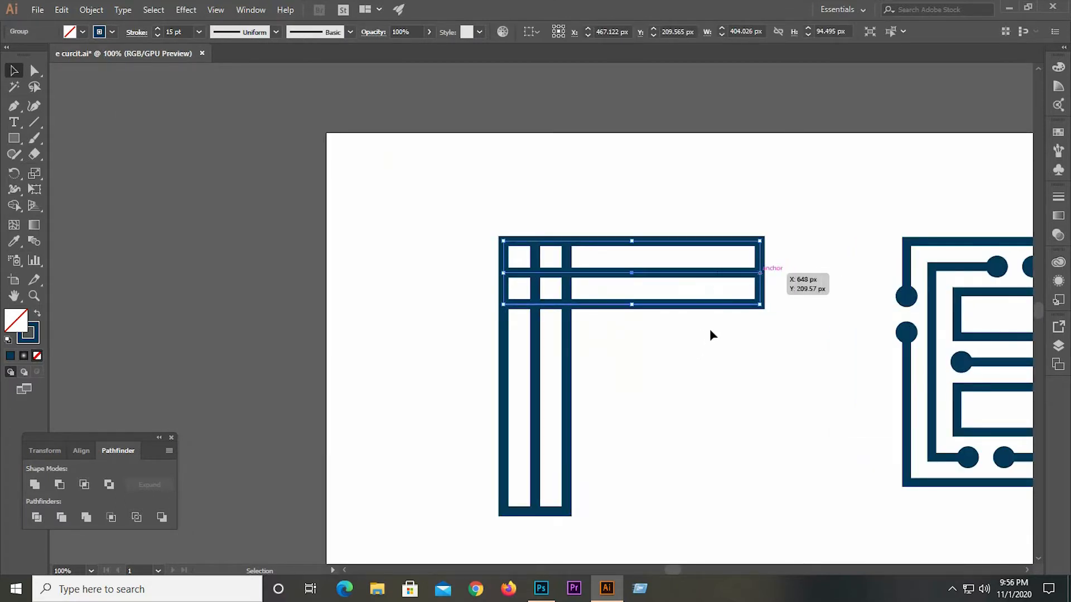
left_click(614, 337)
Step: Copy the top arm straight down to form the bottom arm, flush with the lower end of the vertical bar
scroll(540, 312, "down", 1)
left_click_drag(604, 305, 641, 451)
scroll(552, 443, "up", 5)
key("ctrl+1")
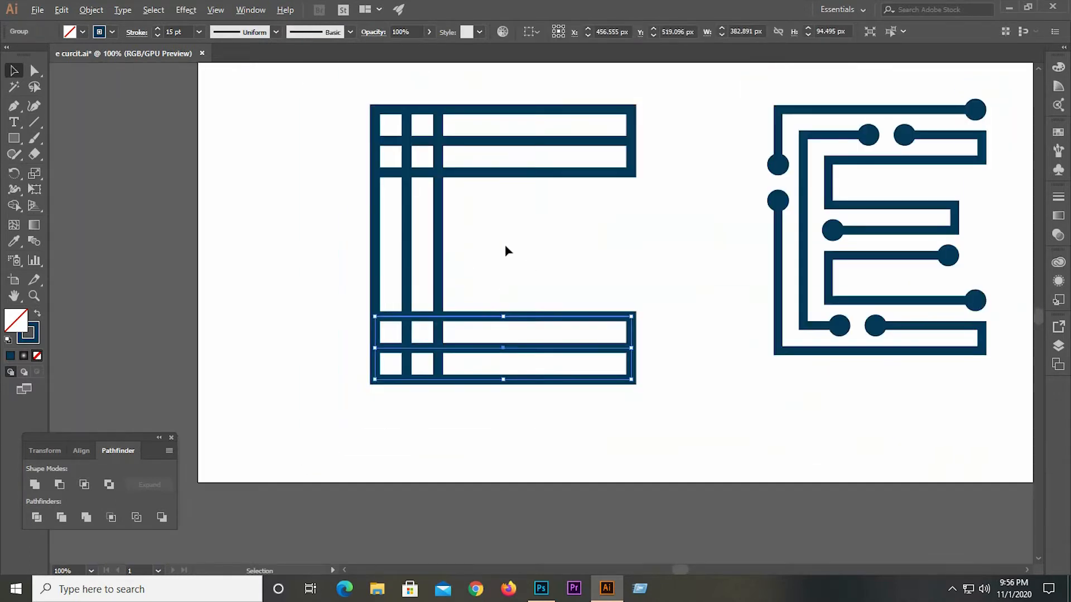
left_click(540, 271)
Step: Copy the bottom arm up to the middle of the vertical bar and align its left edge with the bar
left_click_drag(531, 319, 526, 217)
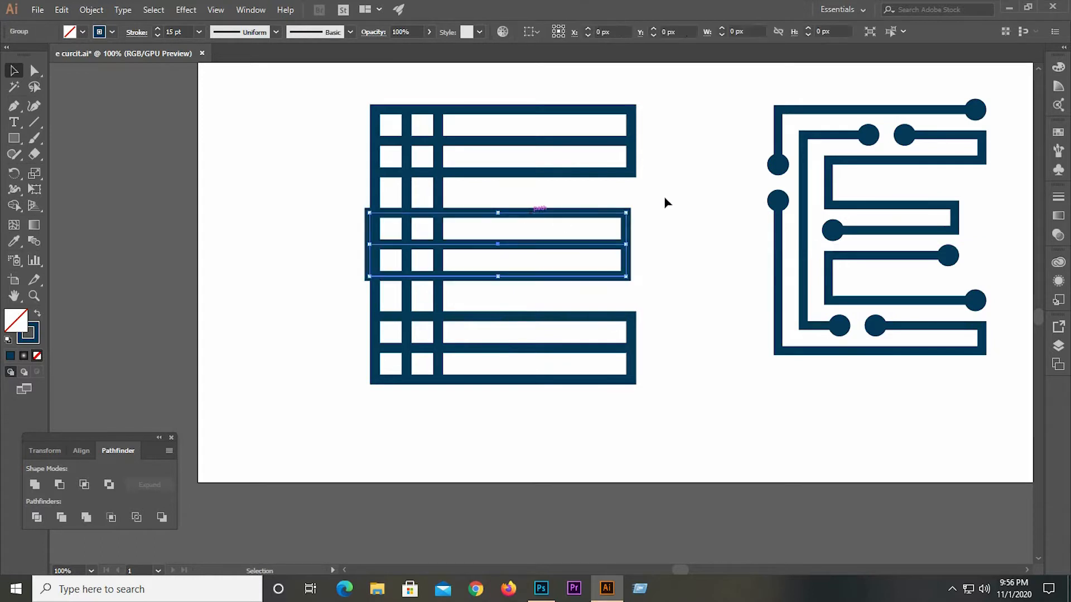
left_click(664, 203)
key("ctrl+plus")
key("ctrl+plus")
key("ctrl+plus")
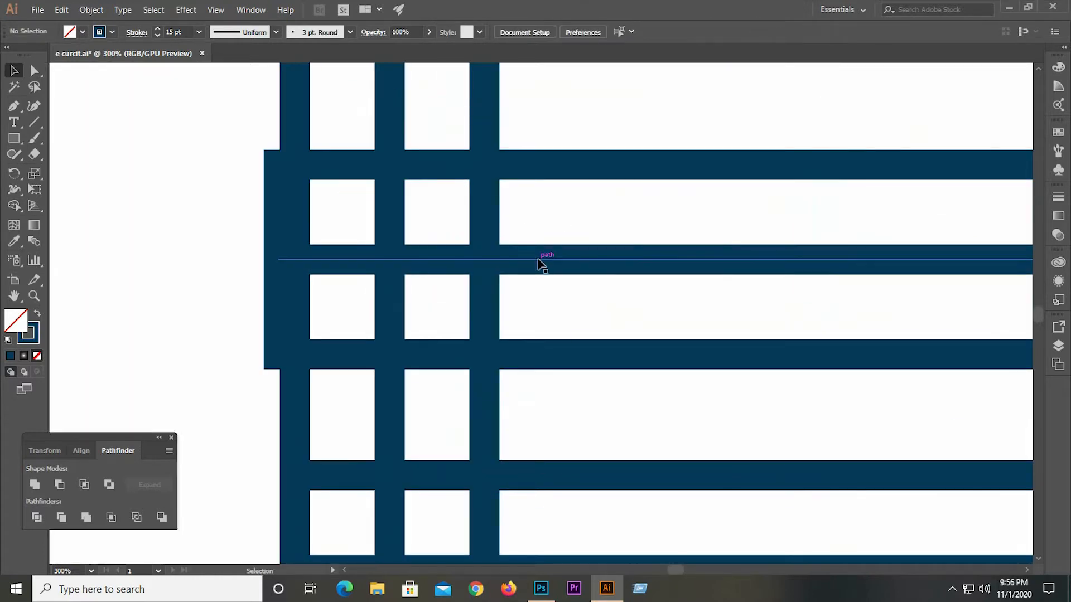
left_click_drag(543, 260, 556, 264)
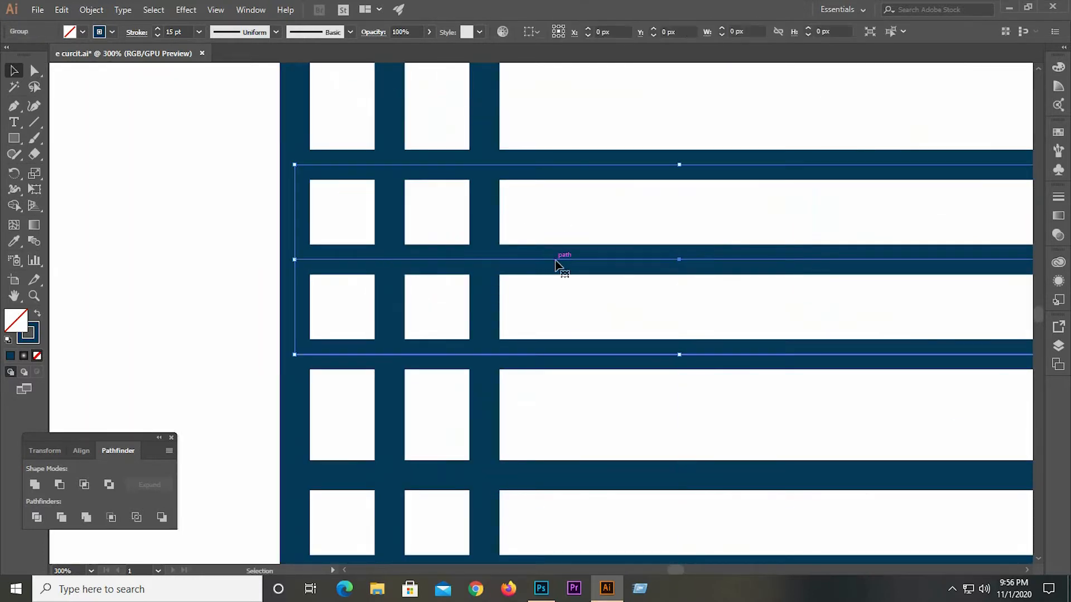
key("ctrl+minus")
key("ctrl+minus")
key("ctrl+minus")
left_click(658, 270)
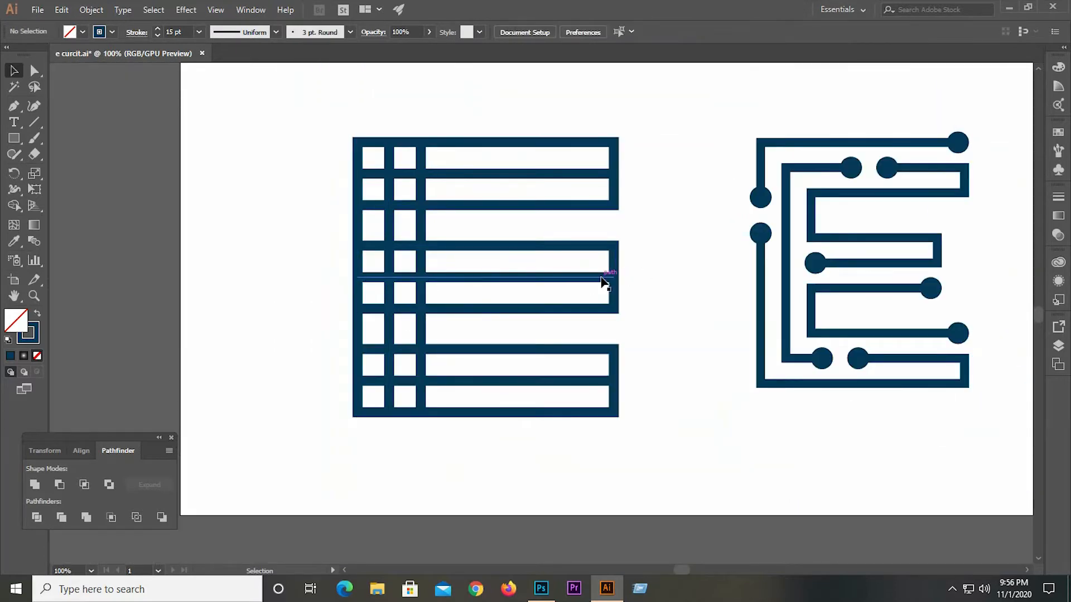
Step: Shorten the middle arm from its right end to about 324 px wide
left_click(607, 279)
left_click_drag(613, 277, 578, 278)
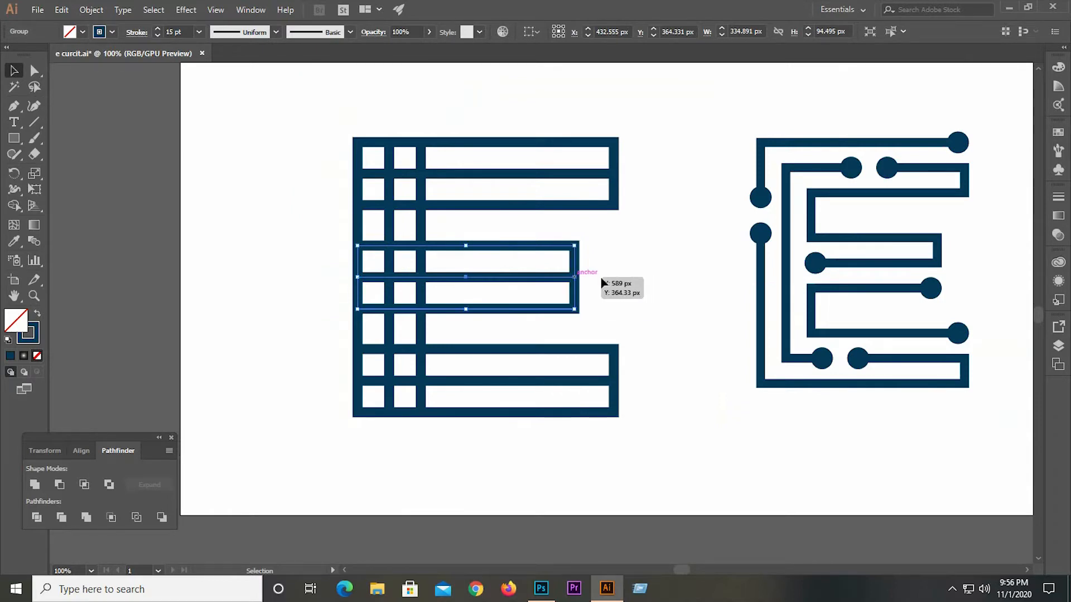
left_click(593, 274)
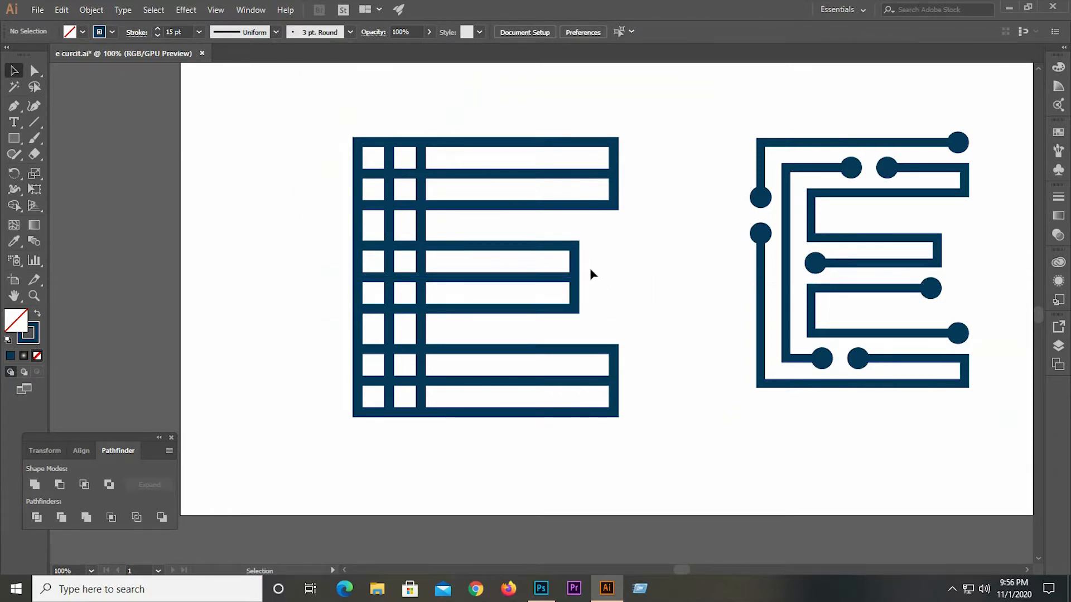
Step: Move the finished circuit letter E off the artboard, just beyond its right edge
scroll(363, 190, "down", 2)
left_click_drag(549, 171, 684, 301)
left_click_drag(645, 227, 816, 226)
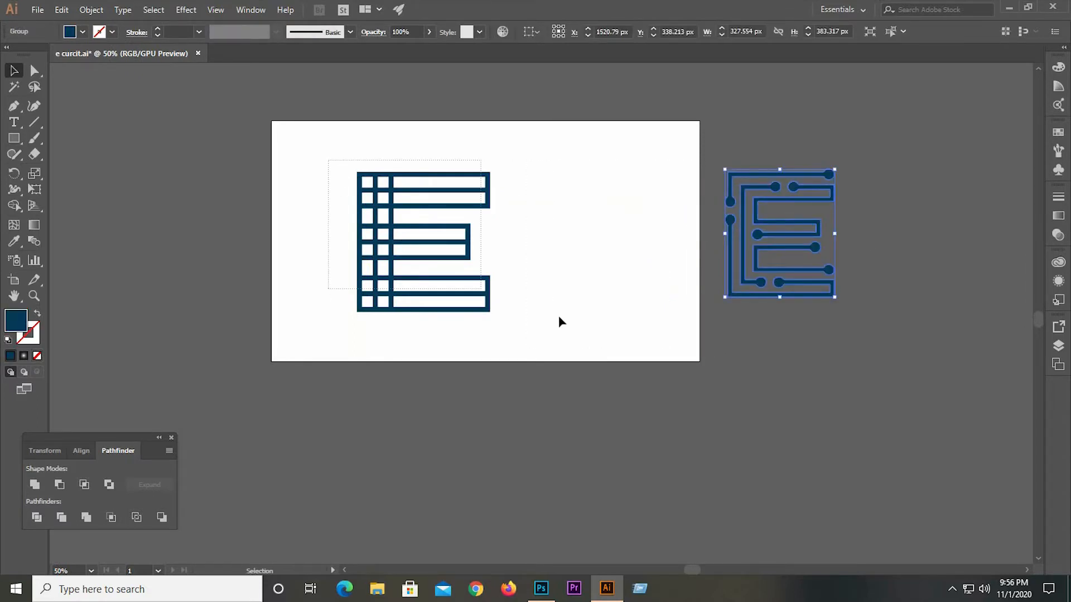
Step: Select all bars of the new letter E and move them together to the centre of the artboard
left_click(457, 246)
left_click(509, 241)
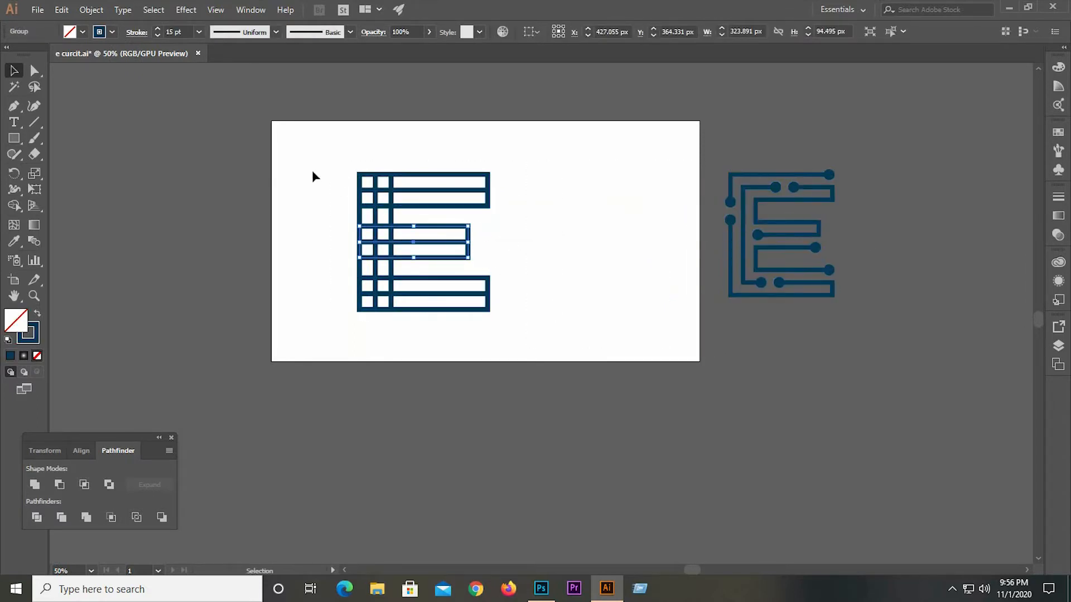
left_click_drag(314, 164, 593, 337)
left_click_drag(434, 242, 504, 242)
scroll(484, 244, "up", 3)
scroll(514, 215, "up", 3)
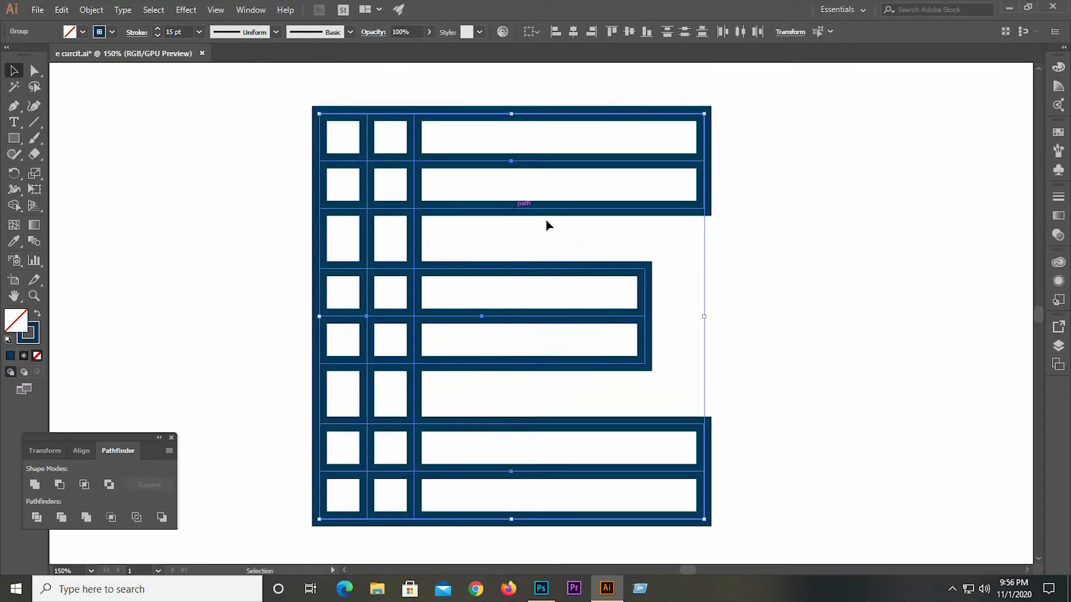
scroll(518, 241, "down", 1)
left_click(591, 252)
left_click(634, 395)
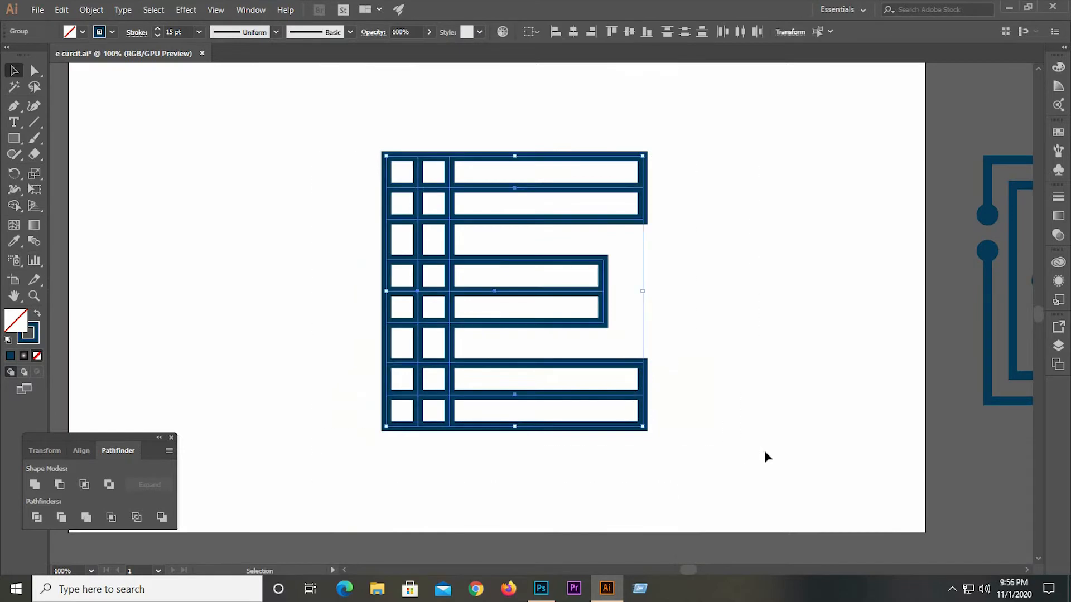
Step: Expand the fill and stroke of all the new letter E's bars into filled shapes
left_click(102, 15)
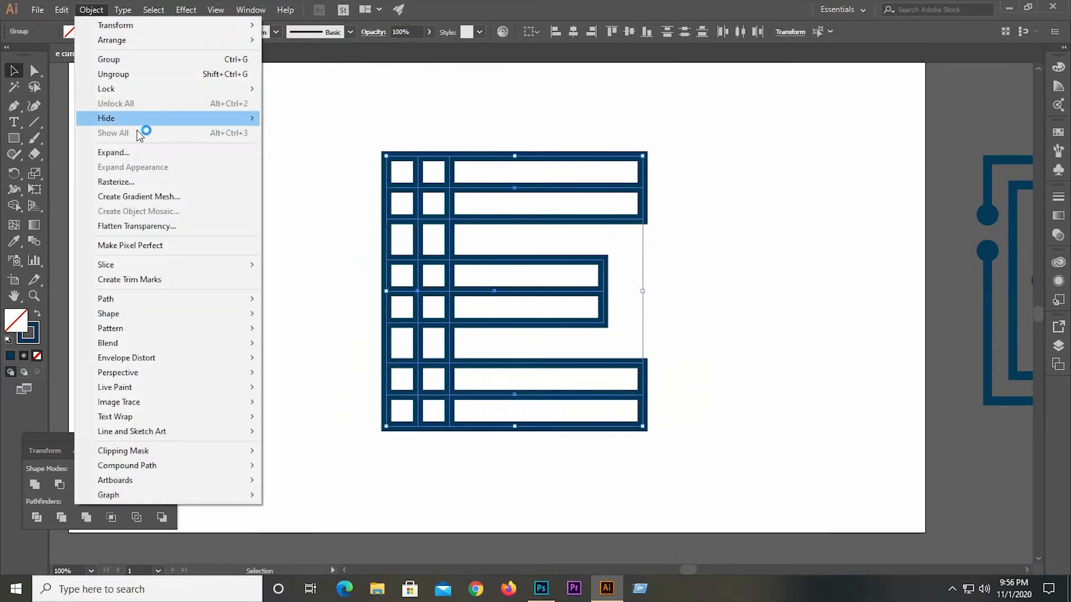
left_click(136, 147)
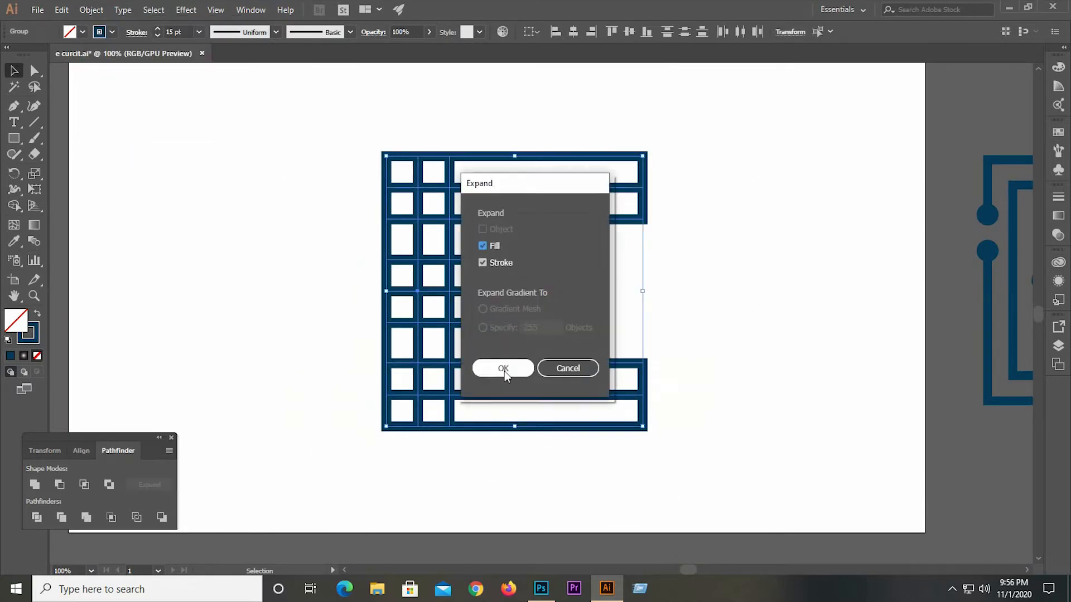
left_click(503, 369)
Step: Select the whole expanded letter E, split it with Divide at every overlap, and ungroup the resulting pieces
mouse_move(280, 136)
left_mouse_down()
mouse_move(650, 420)
mouse_move(788, 431)
left_mouse_up()
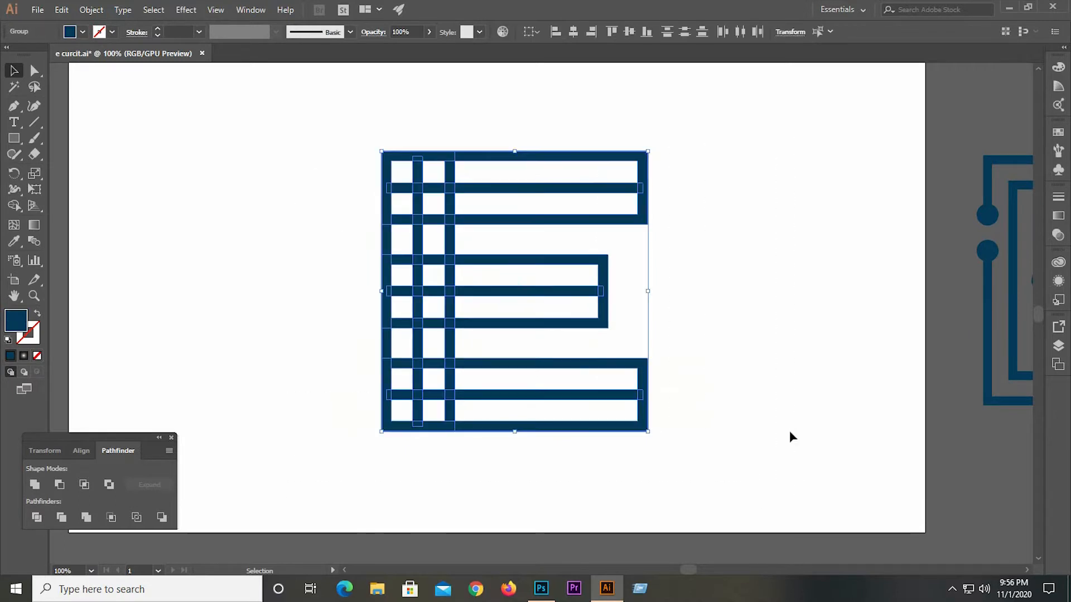
left_click(37, 518)
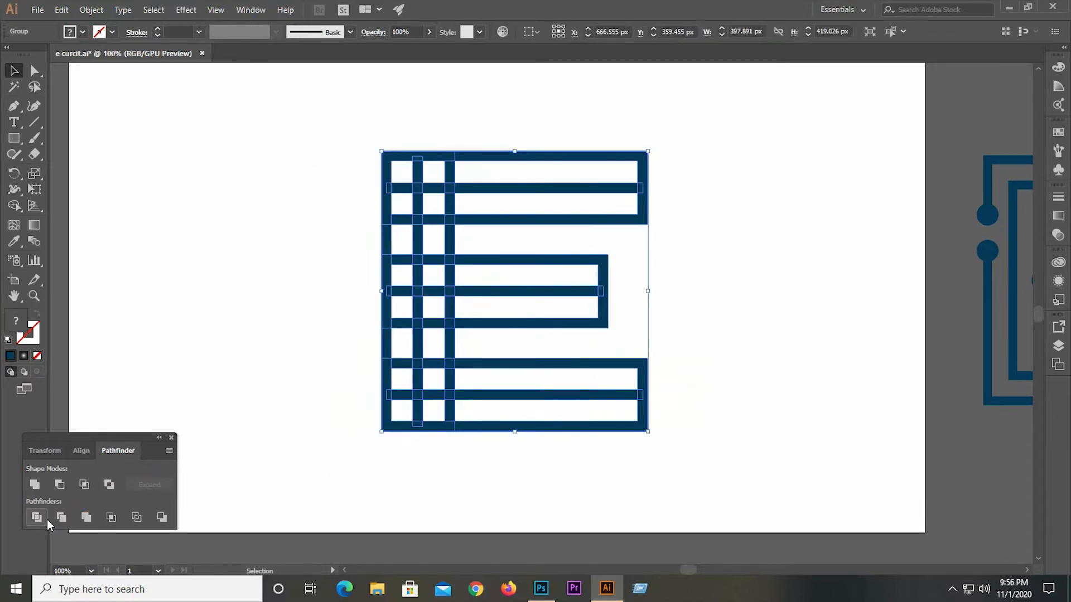
right_click(470, 270)
left_click(518, 367)
left_click(805, 270)
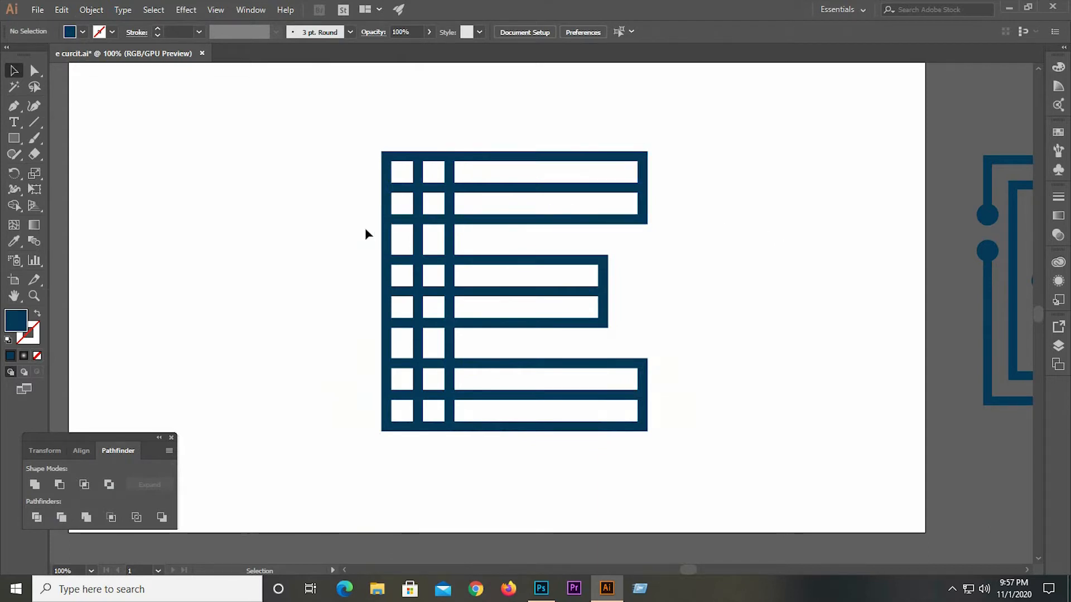
Step: Delete the two vertical segments inside the E's top channel and the crossing piece beside the second bar's upper corner
scroll(342, 246, "down", 1)
scroll(429, 205, "up", 1)
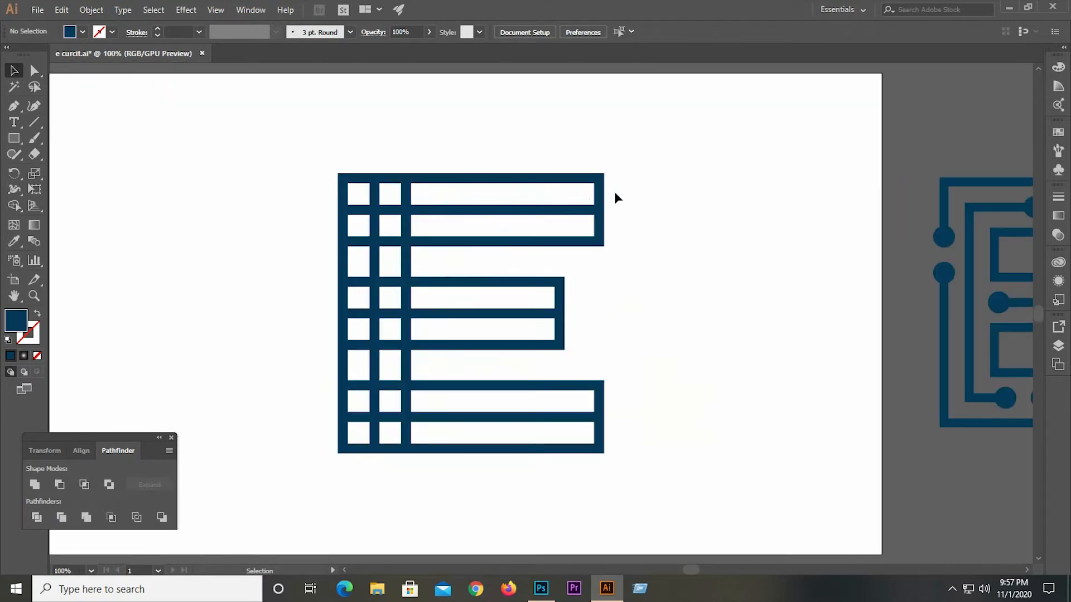
left_click(407, 193)
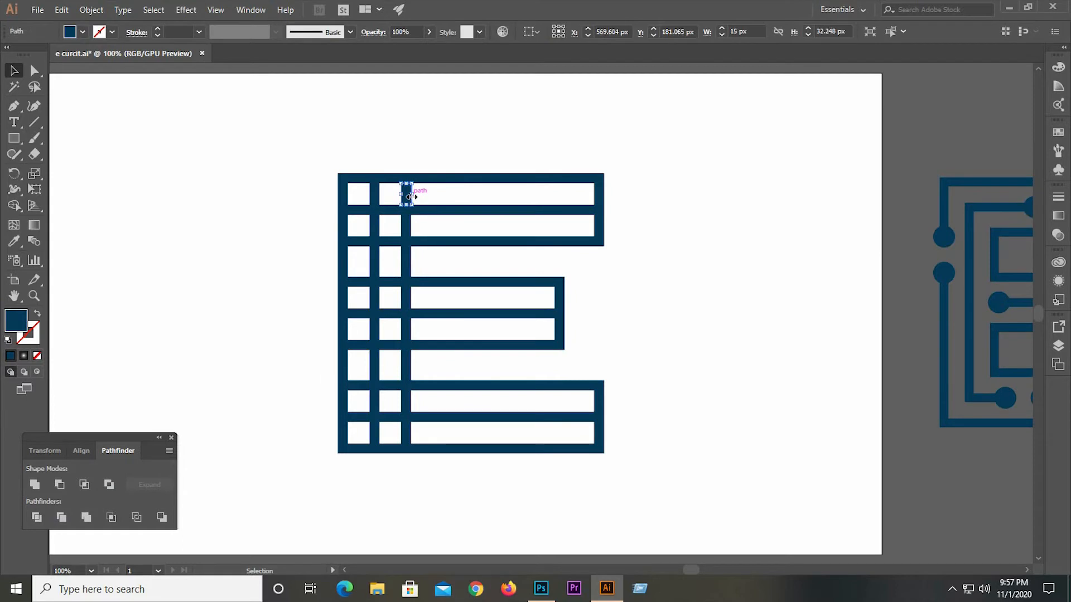
key("Delete")
left_click(375, 192)
key("Delete")
left_click(362, 210)
key("Delete")
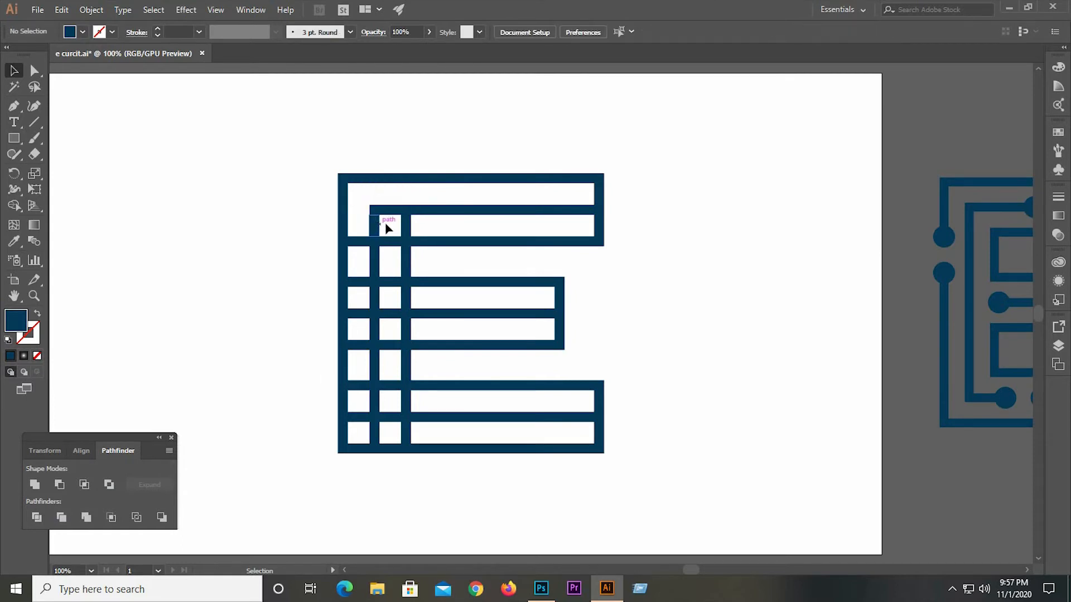
Step: Delete the remaining crossing pieces between the outer and second vertical bars and the vertical segments inside the bottom channel
left_click(358, 241)
key("Delete")
left_click(362, 282)
key("Delete")
left_click(358, 313)
key("Delete")
key("Delete")
left_click(354, 418)
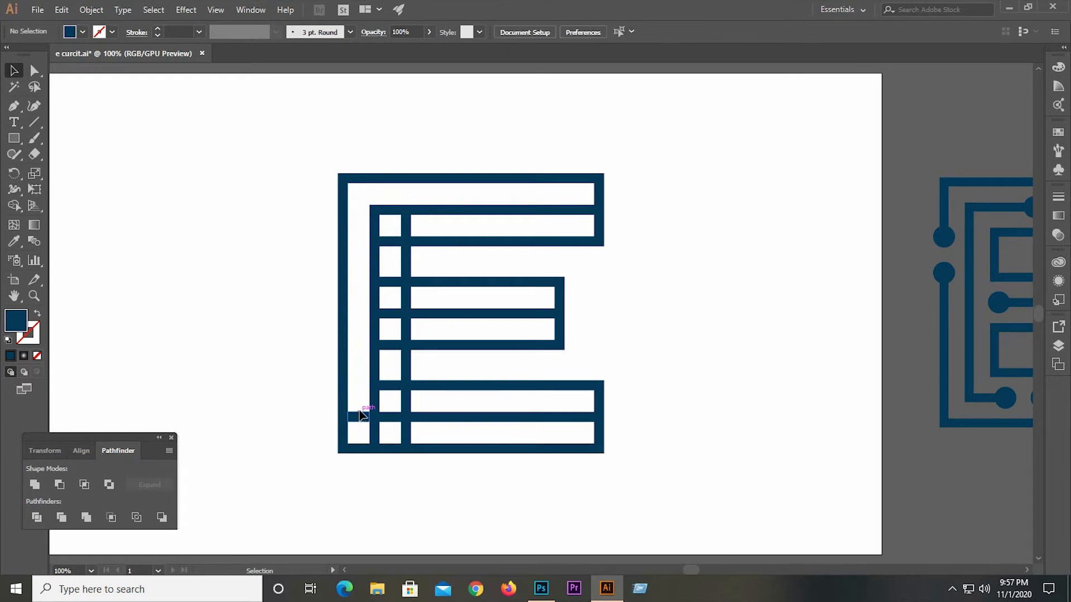
key("Delete")
key("Delete")
left_click(406, 435)
key("Delete")
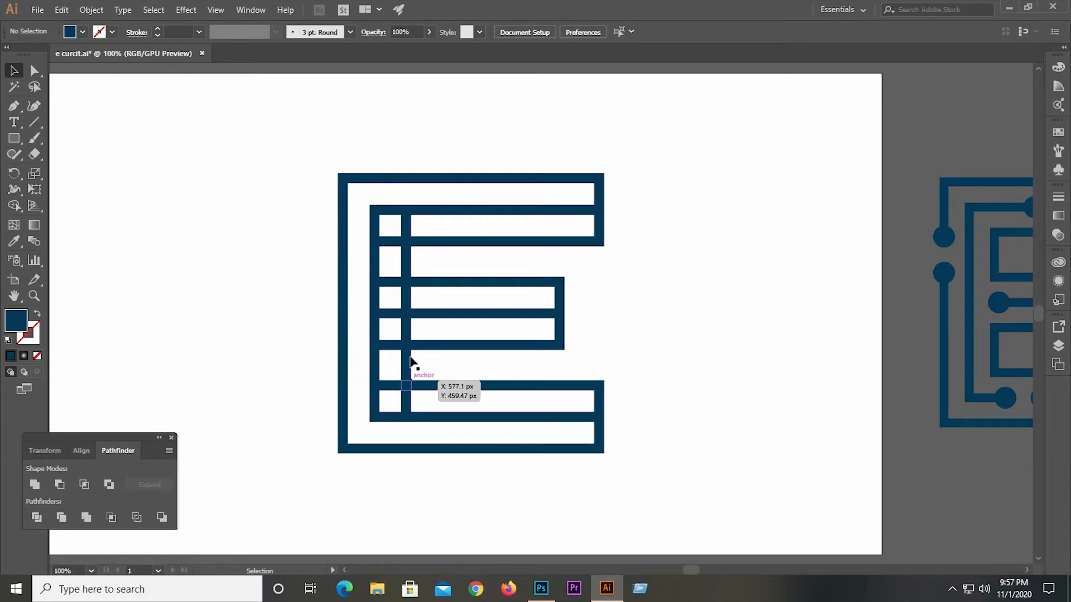
Step: Delete the third vertical bar's segments inside the middle arm and the upper arm
left_click(405, 329)
key("Delete")
left_click(410, 298)
key("Delete")
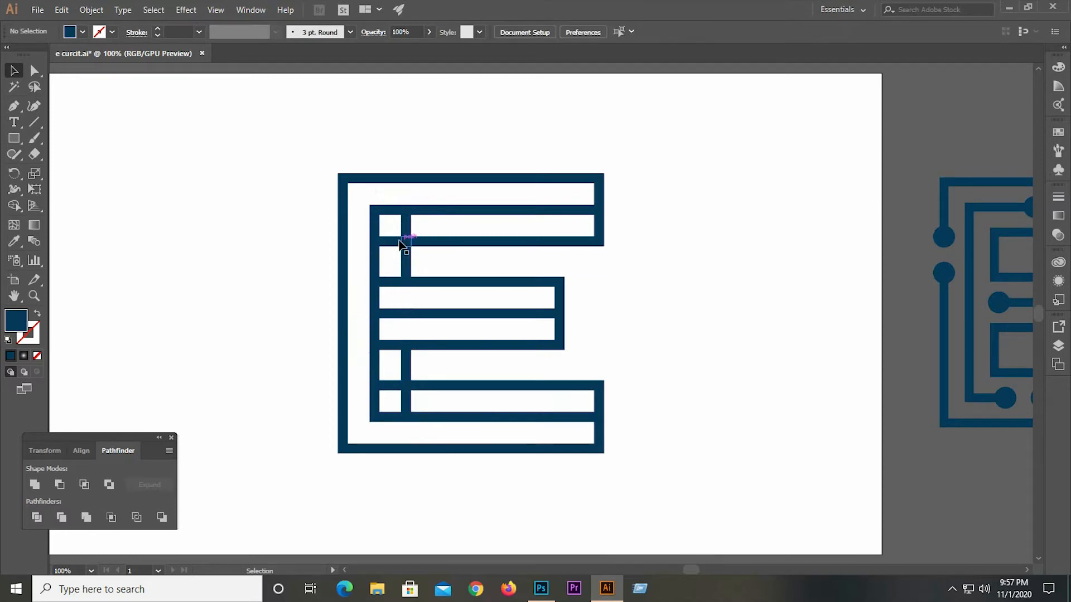
left_click(406, 226)
key("Delete")
Step: Delete the crossing pieces between the second and third vertical bars and the vertical segment inside the lower arm
left_click(403, 250)
key("Delete")
left_click(392, 348)
key("Delete")
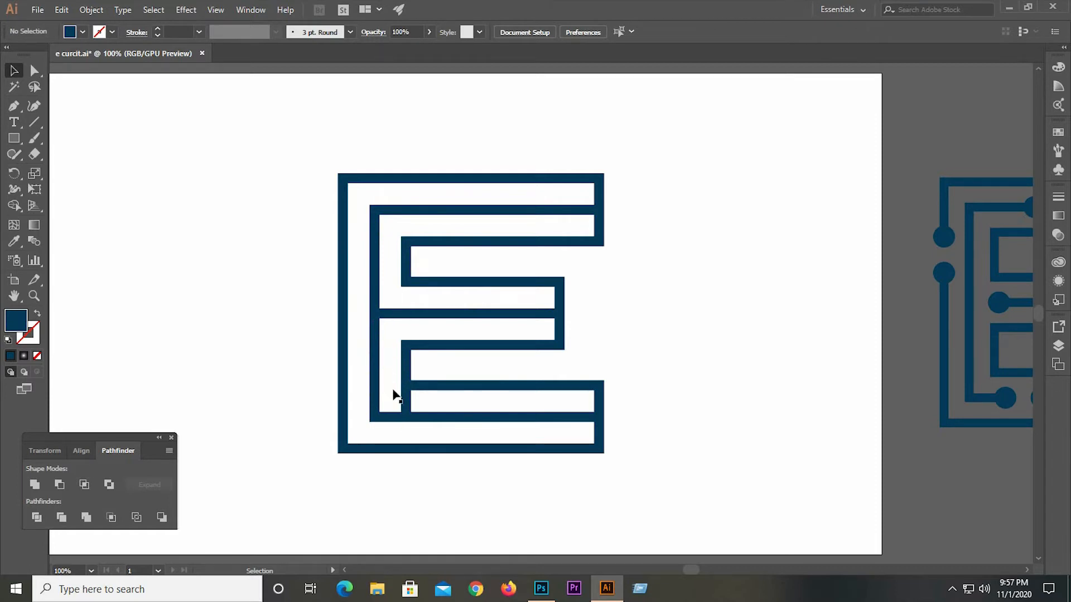
left_click(405, 402)
key("Delete")
left_click(398, 314)
key("Delete")
Step: Try to shorten the middle arm's centre bar from its right end to about 181 px wide
key("ctrl+=")
key("ctrl+=")
key("ctrl+=")
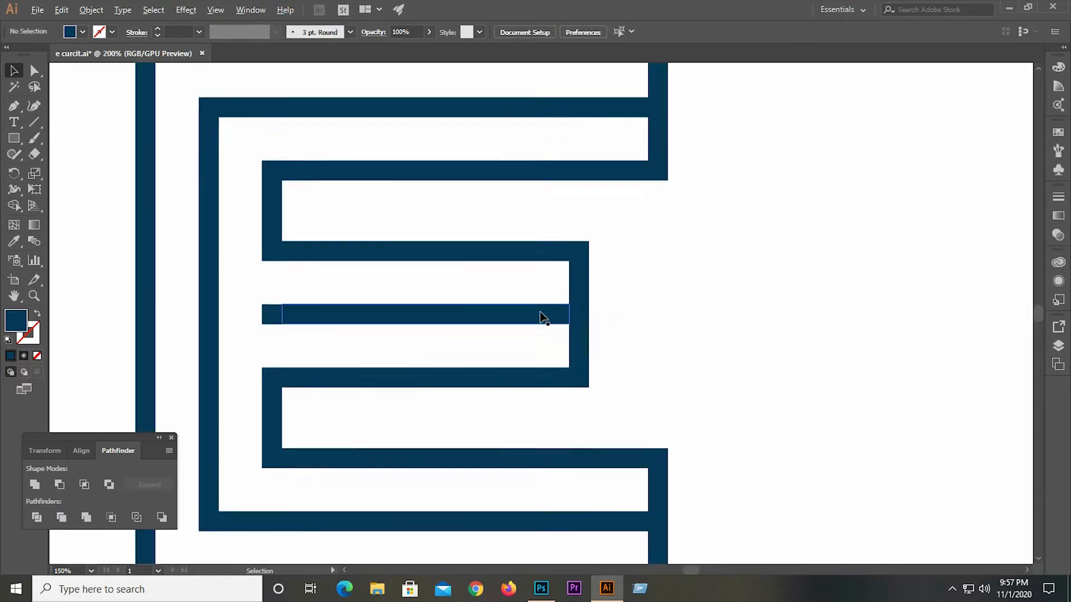
left_click(545, 316)
left_click_drag(581, 314, 514, 316)
key("ctrl+minus")
key("ctrl+minus")
key("ctrl+minus")
scroll(394, 340, "down", 1)
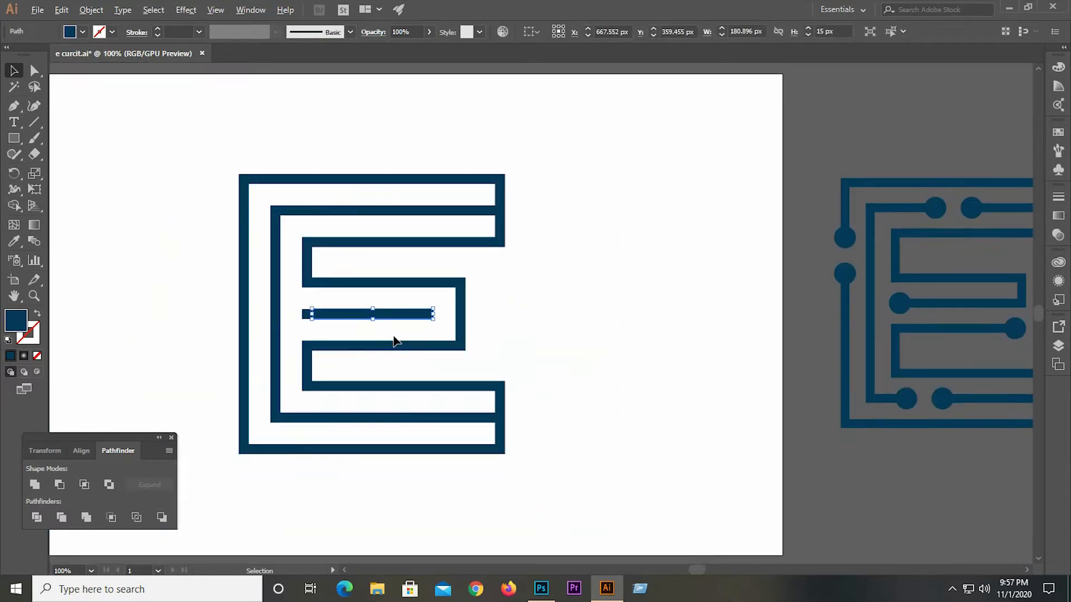
key("a")
left_click(504, 316)
key("v")
Step: Extend the middle arm's centre bar across the arm's end piece to about 229 px wide
scroll(454, 319, "up", 2)
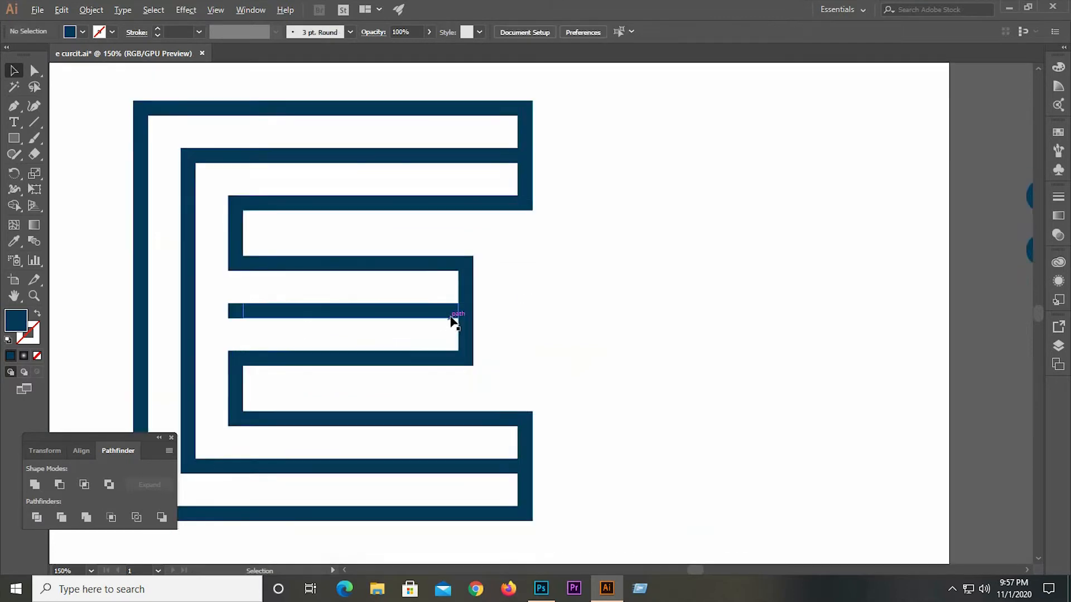
left_click(451, 315)
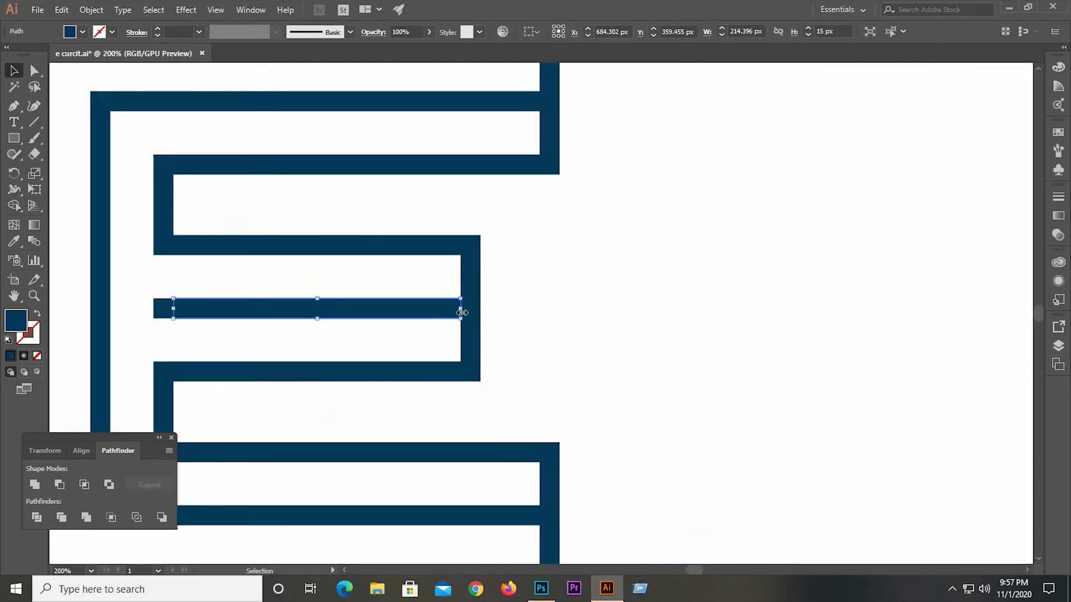
left_click_drag(462, 313, 480, 312)
scroll(440, 352, "down", 2)
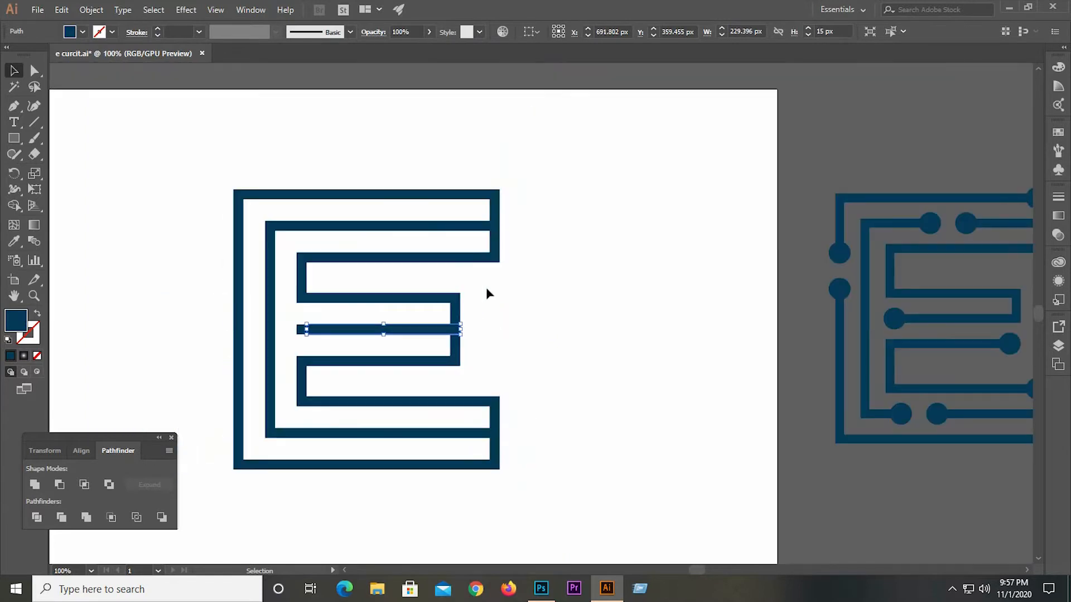
Step: Extend the upper arm's centre bar rightward so it sticks out slightly past the arm's end piece
scroll(399, 258, "down", 2)
scroll(430, 234, "up", 2)
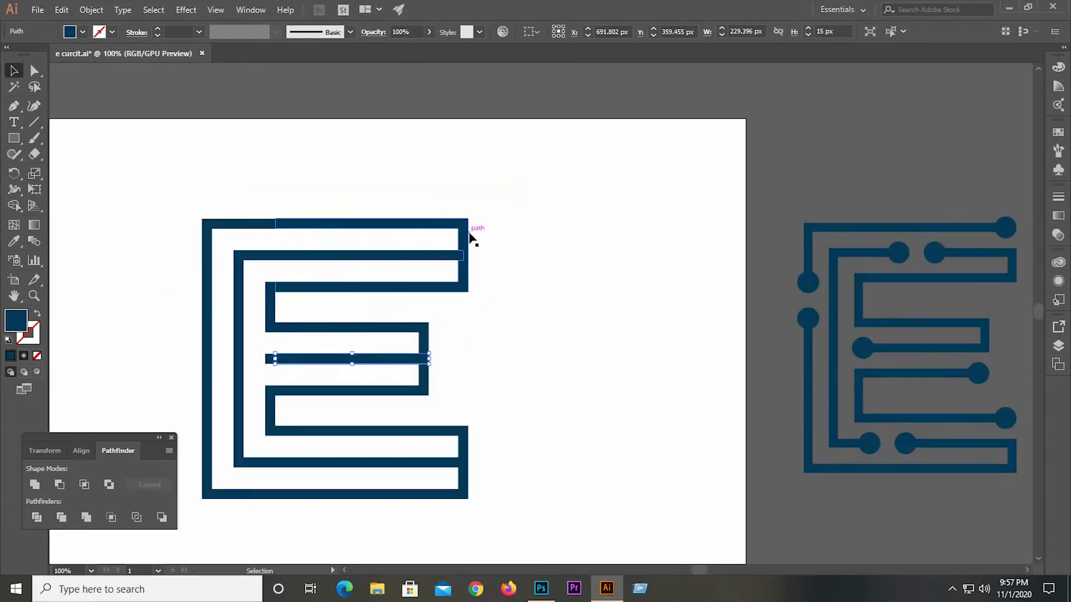
scroll(444, 232, "up", 2)
left_click(462, 284)
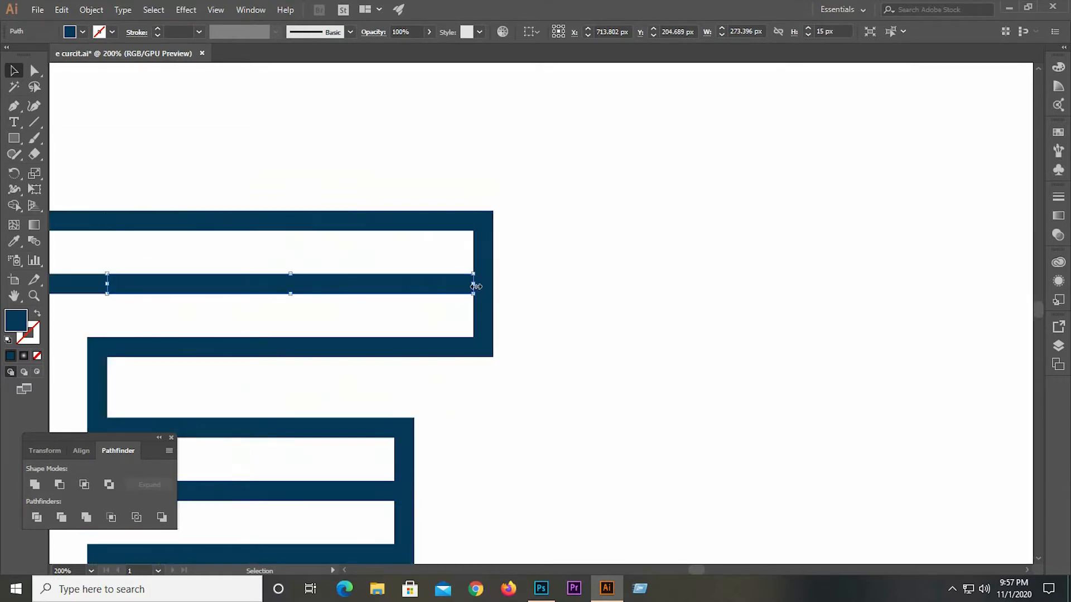
left_click_drag(476, 286, 501, 286)
left_click(540, 266)
Step: Draw a horizontal line along the top bar's lower edge, from the inner left corner to beyond the arm's right end
left_click(458, 229)
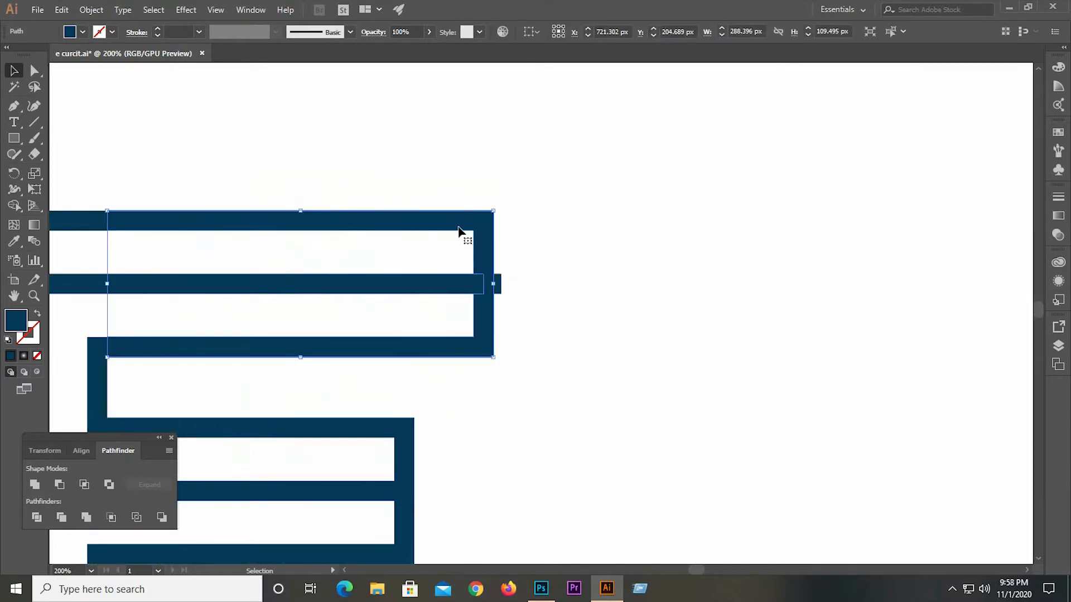
left_click(35, 122)
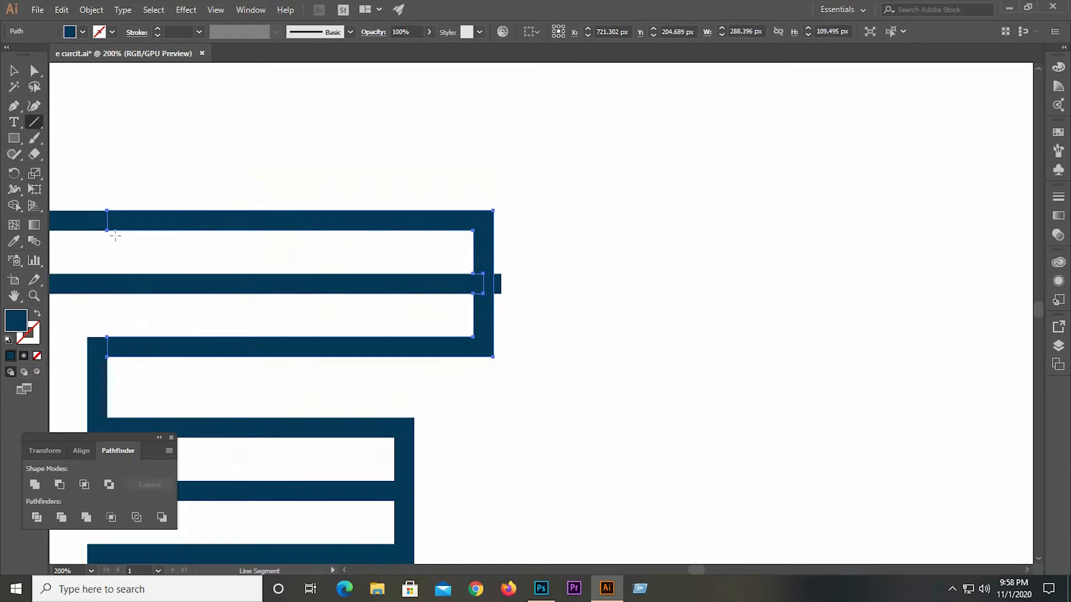
scroll(488, 291, "down", 1)
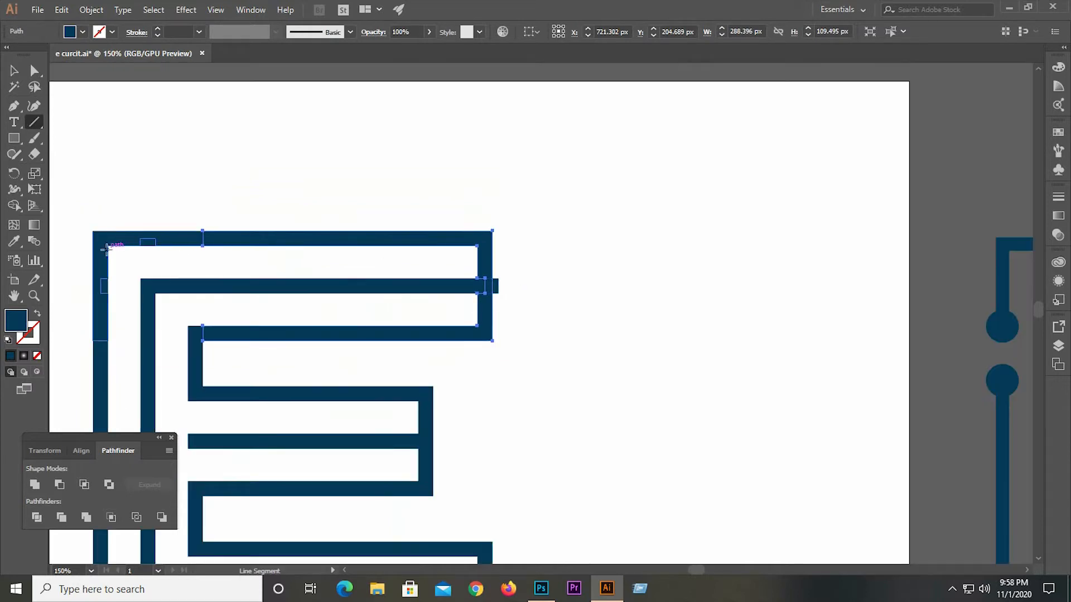
left_click_drag(107, 246, 557, 245)
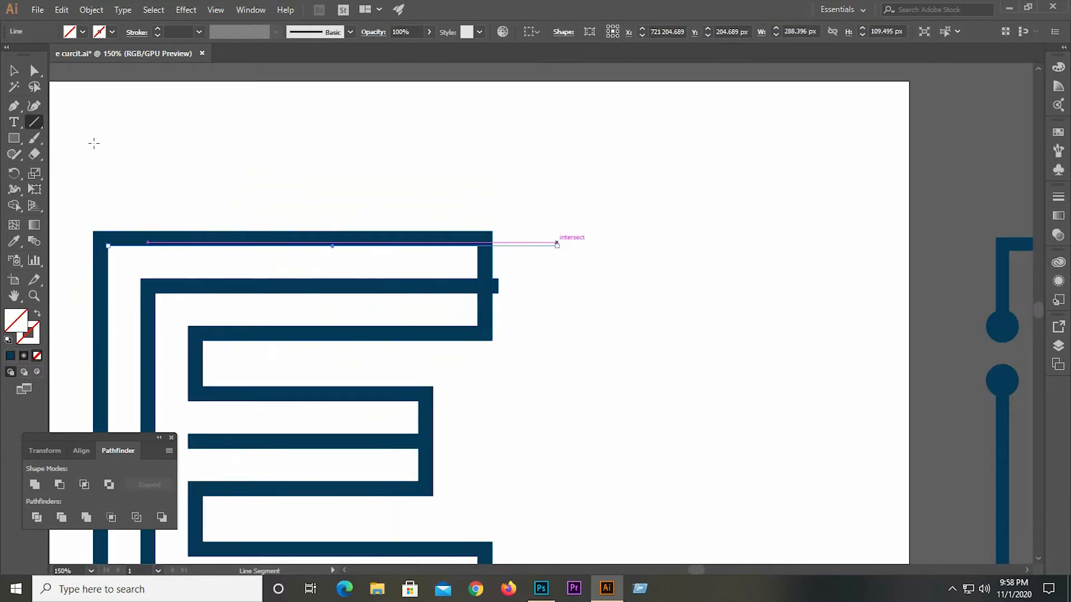
left_click(14, 72)
left_click(408, 214)
Step: Extend the lower arm's centre bar rightward so it sticks out slightly past the arm's end piece
scroll(413, 223, "down", 3)
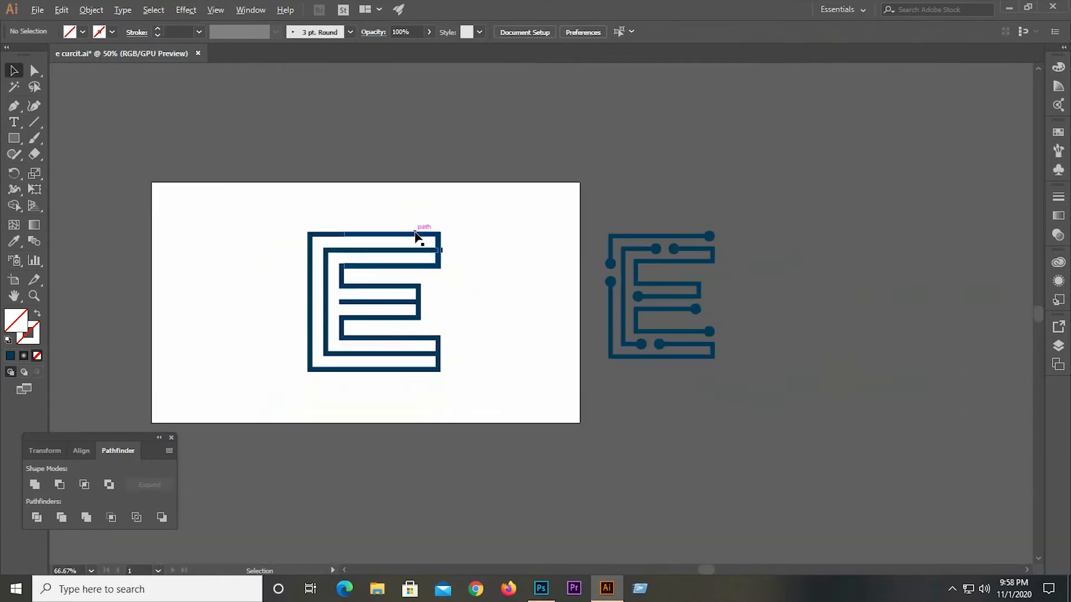
scroll(376, 280, "up", 1)
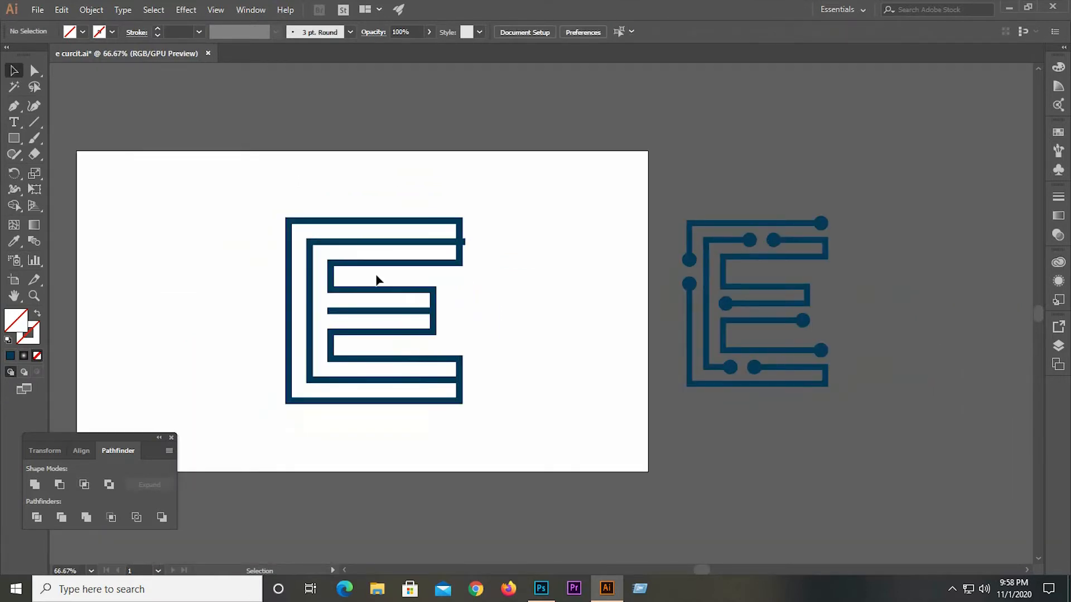
left_click(406, 380)
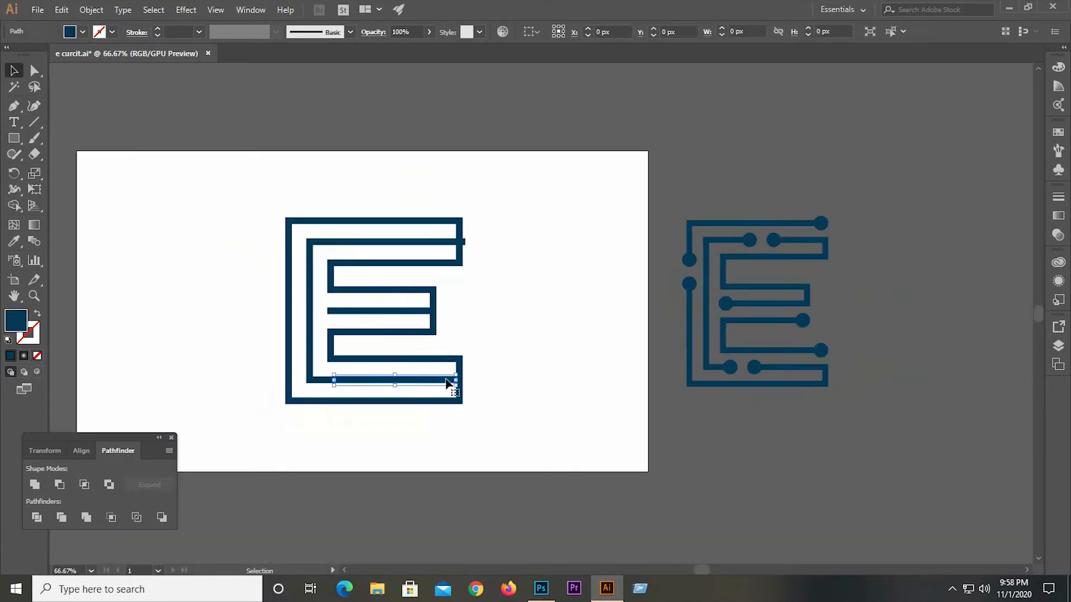
left_click_drag(460, 381, 539, 382)
key("ctrl+z")
scroll(438, 381, "up", 3)
left_click(569, 390)
scroll(563, 391, "down", 3)
scroll(514, 379, "up", 1)
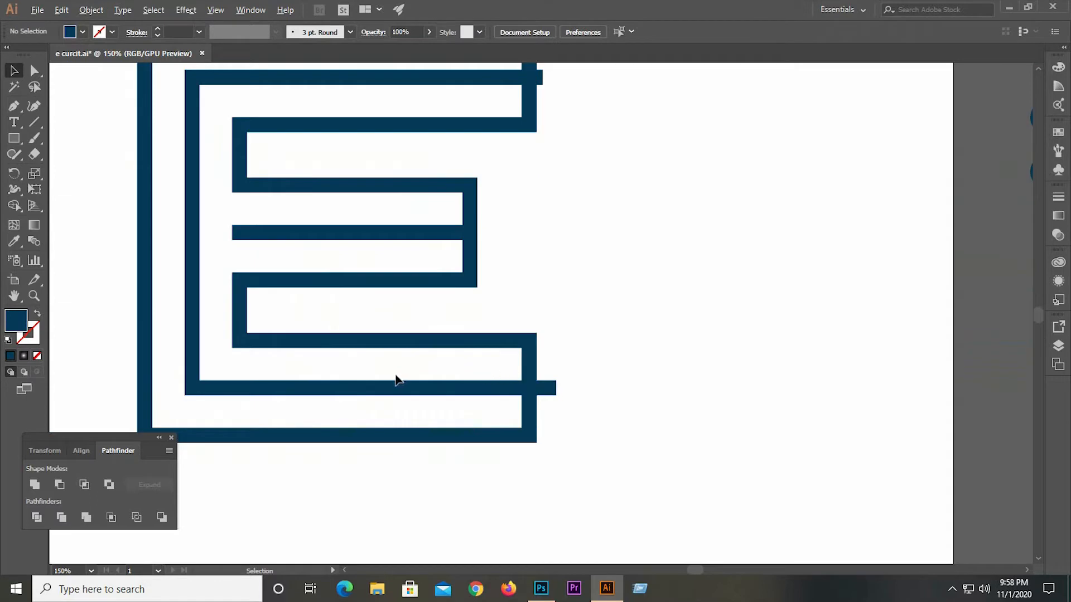
Step: Draw a horizontal line about 448 px long along the lower edge of the lower arm's upper bar, past its right end
scroll(397, 377, "down", 2)
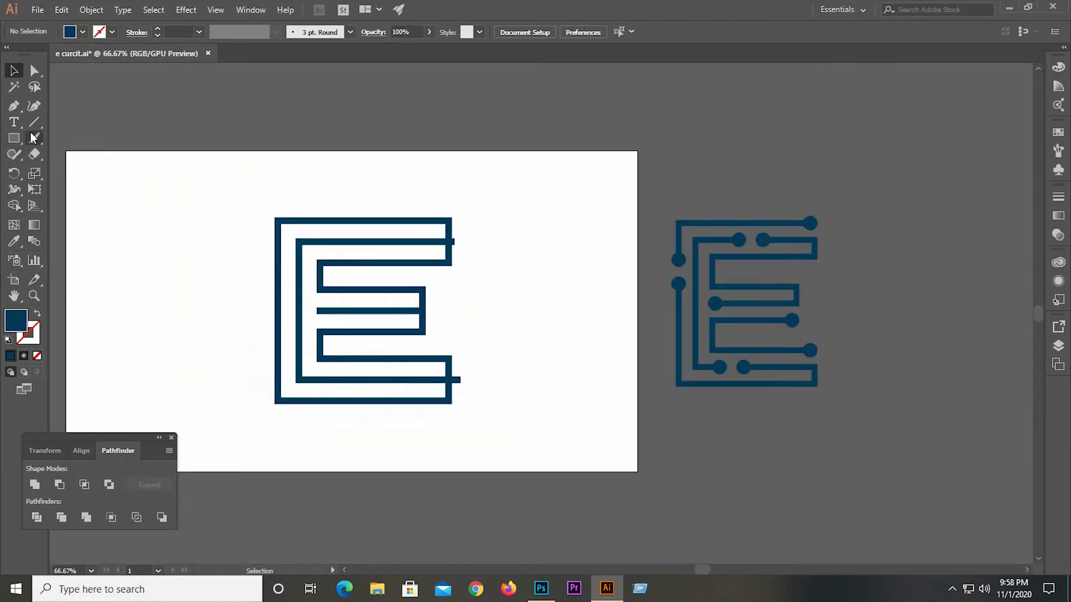
left_click(35, 125)
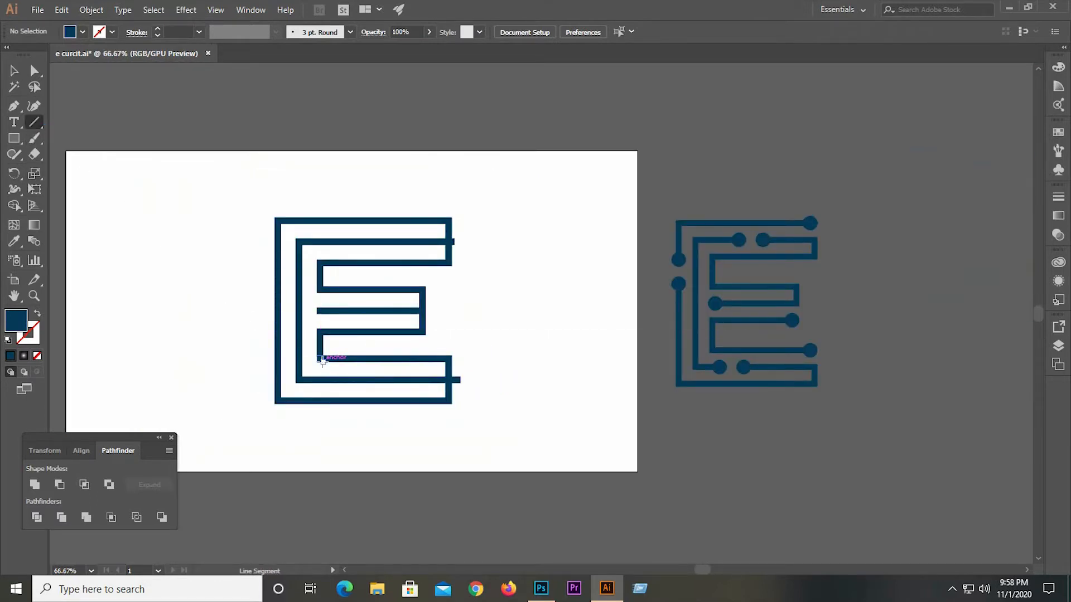
left_click_drag(317, 363, 517, 362)
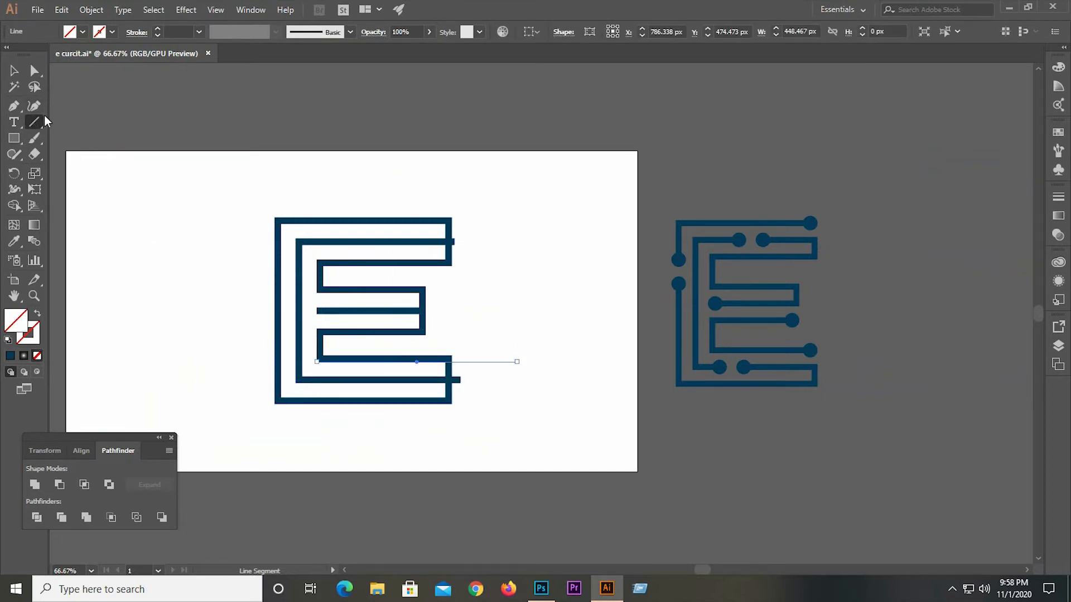
left_click(13, 72)
Step: Select the letter E together with the added cutting lines, apply Divide, and ungroup the pieces
left_click_drag(211, 186, 528, 456)
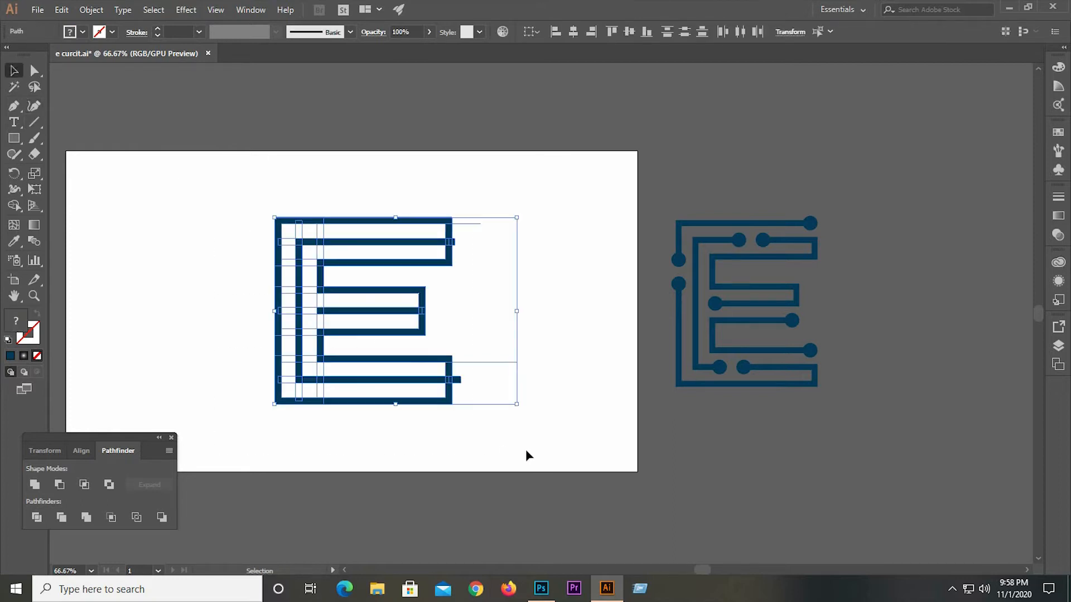
left_click(37, 517)
right_click(338, 317)
left_click(357, 413)
left_click(357, 419)
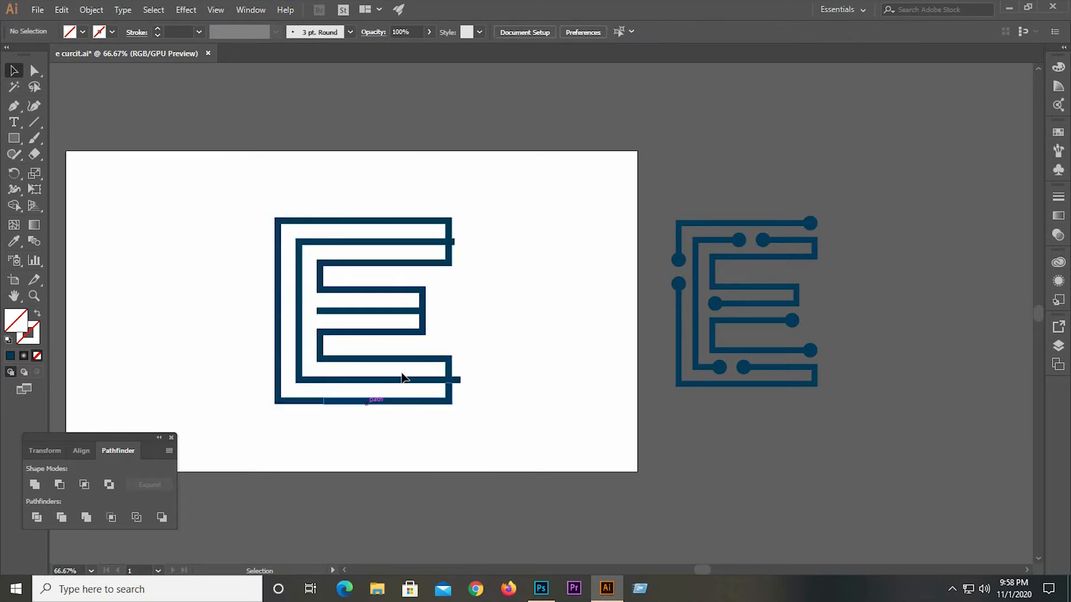
Step: Delete the stub protruding from the lower arm's centre bar and the end segment directly above that bar
scroll(402, 378, "up", 2)
left_click(518, 396)
key("Delete")
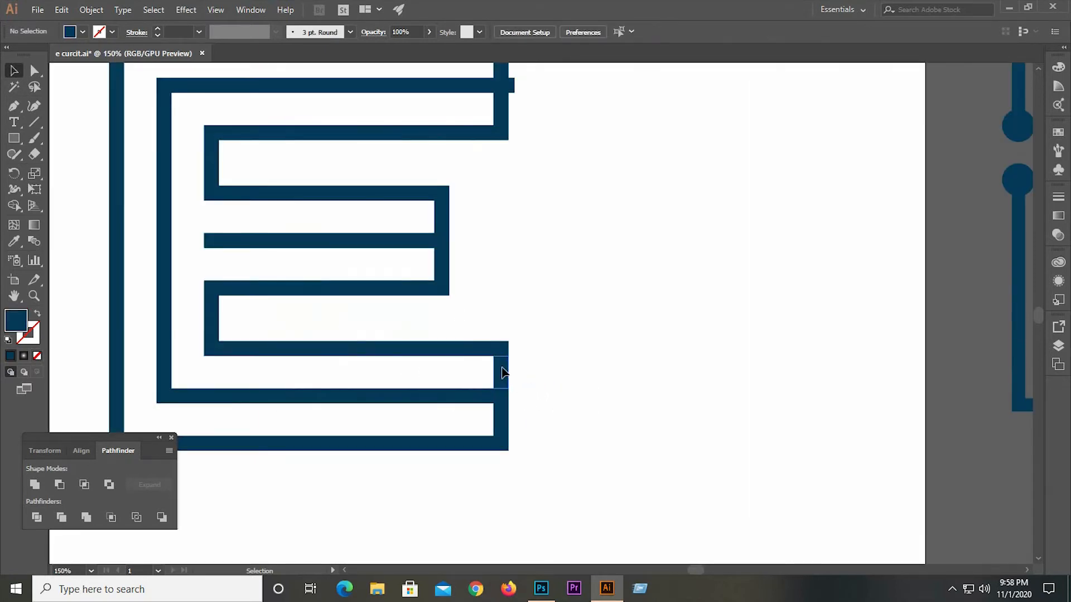
scroll(524, 176, "up", 3)
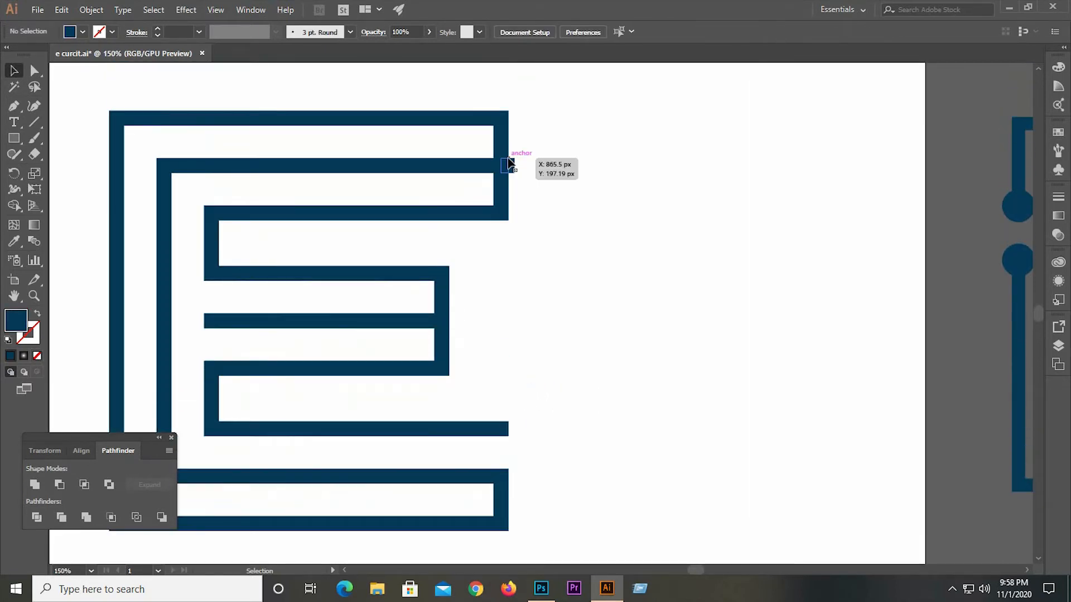
scroll(382, 249, "down", 1)
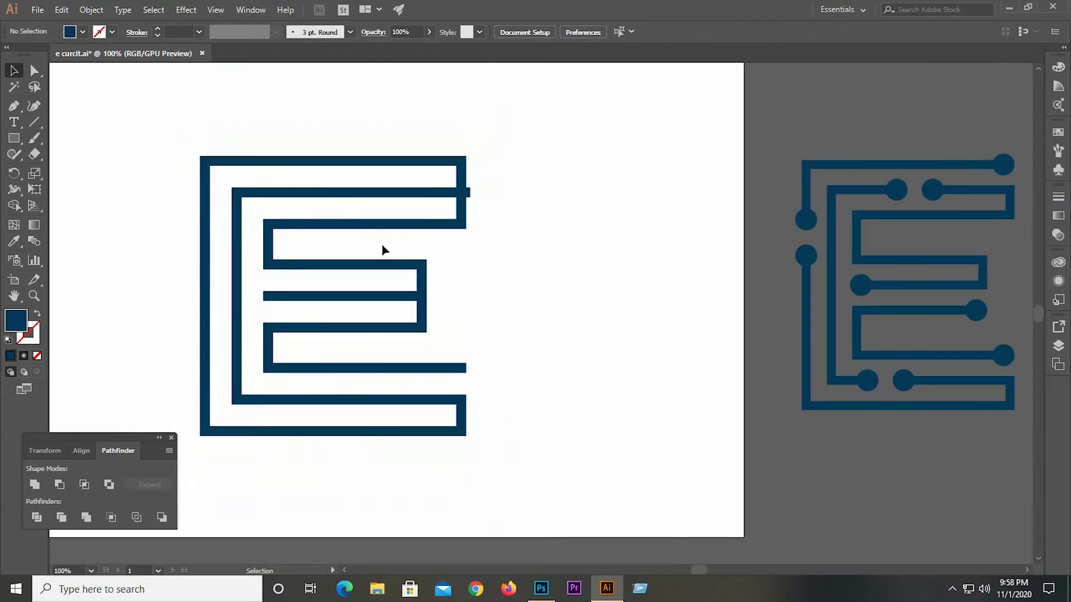
Step: Delete the end segment joining the upper arm's top bar to its centre bar
left_click(464, 179)
left_click_drag(465, 178, 464, 208)
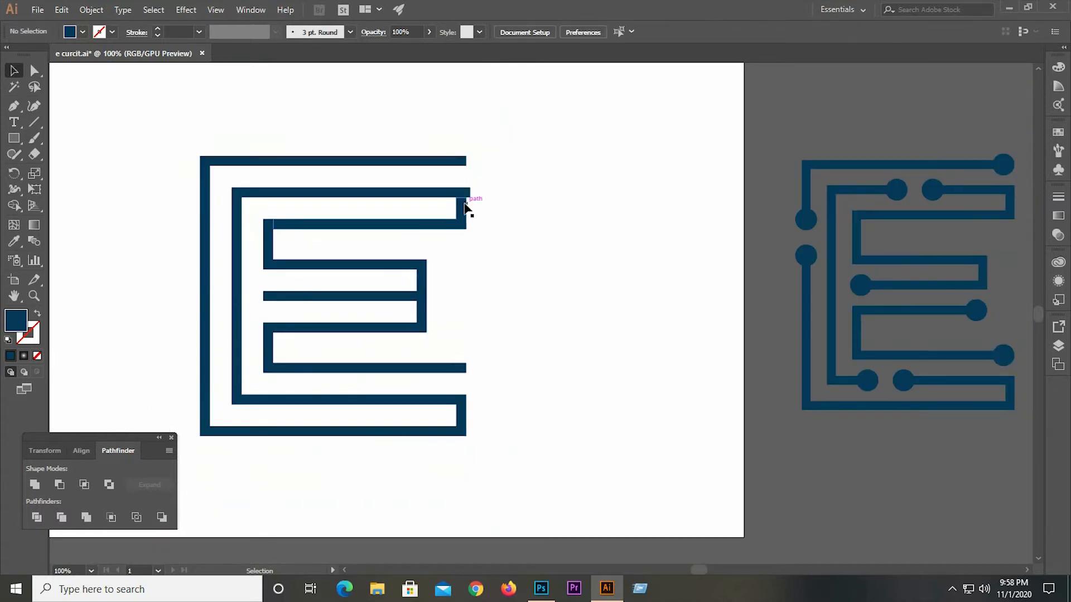
Step: Draw a horizontal cutting line about 314 px long along the upper edge of the middle arm's lowest bar, past its right end
left_click(424, 317)
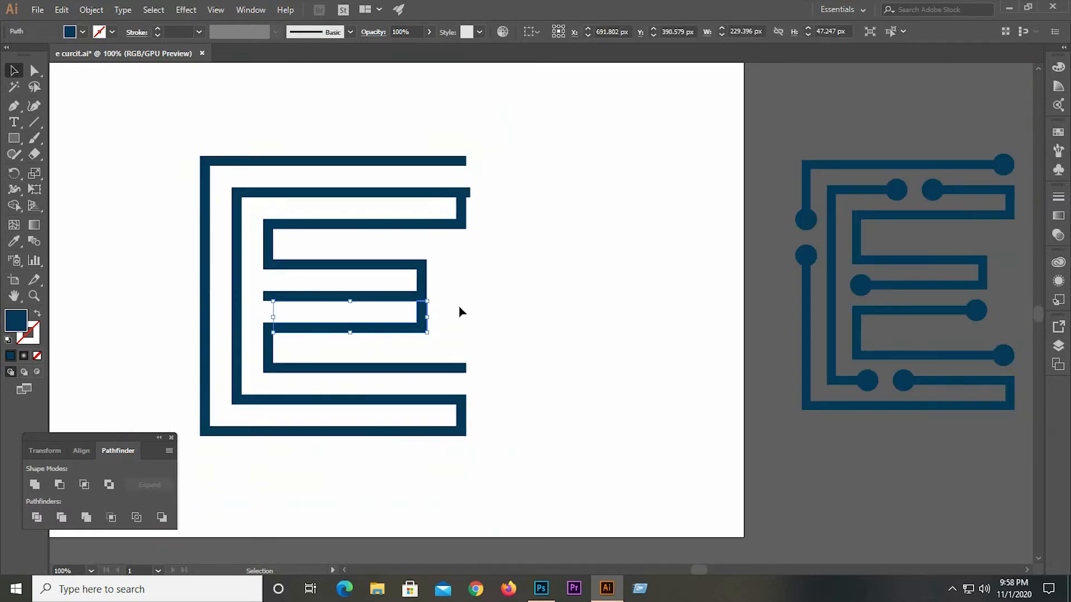
left_click(172, 255)
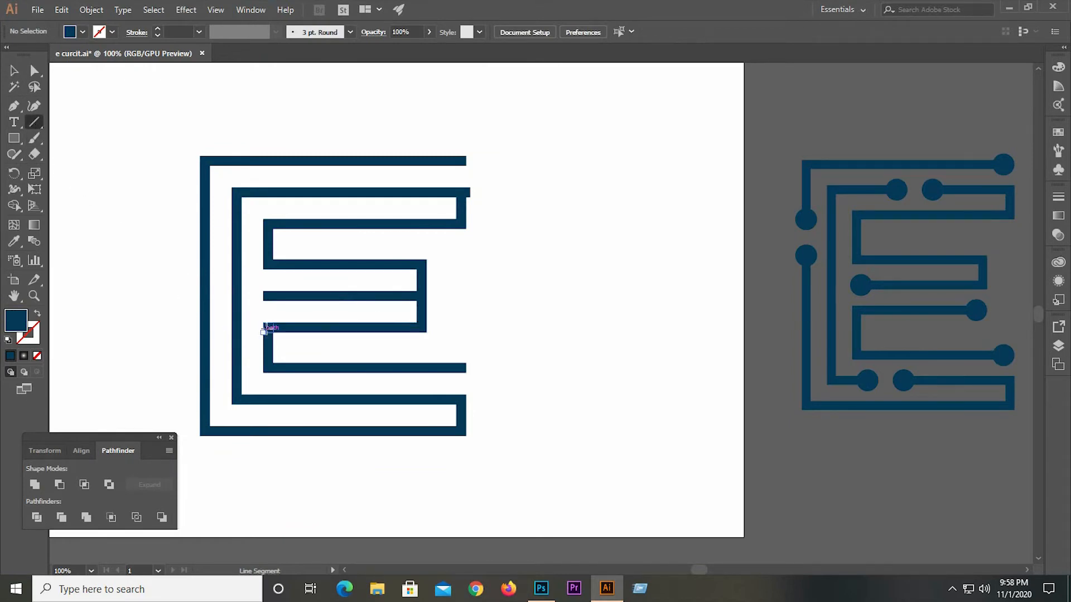
left_click_drag(263, 323, 473, 322)
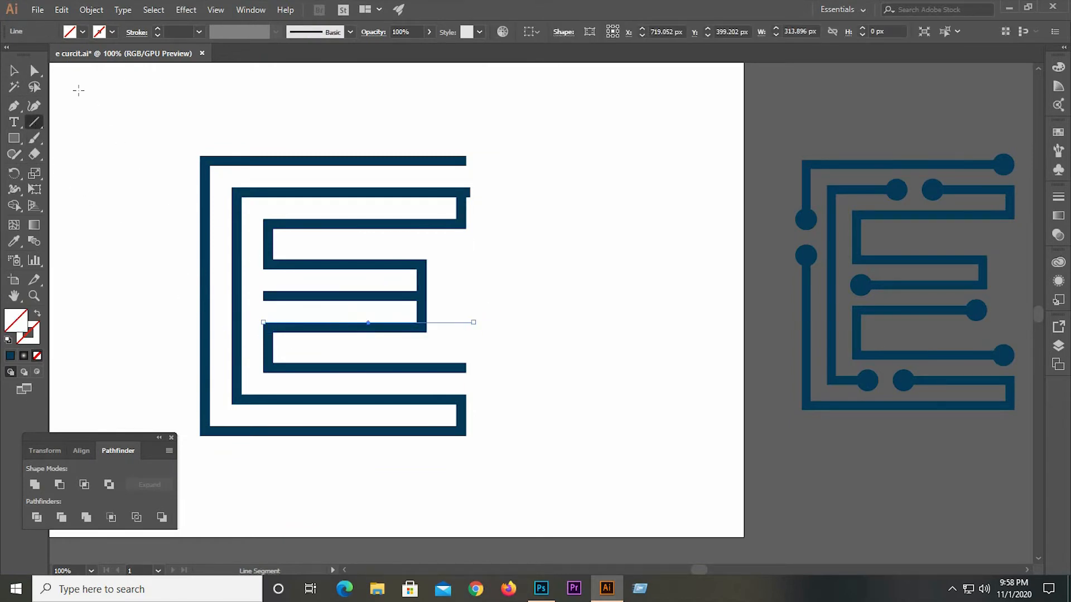
Step: Select the whole letter E with the new cutting line, apply Divide, and ungroup the resulting pieces
left_click(15, 71)
left_click_drag(179, 127, 500, 423)
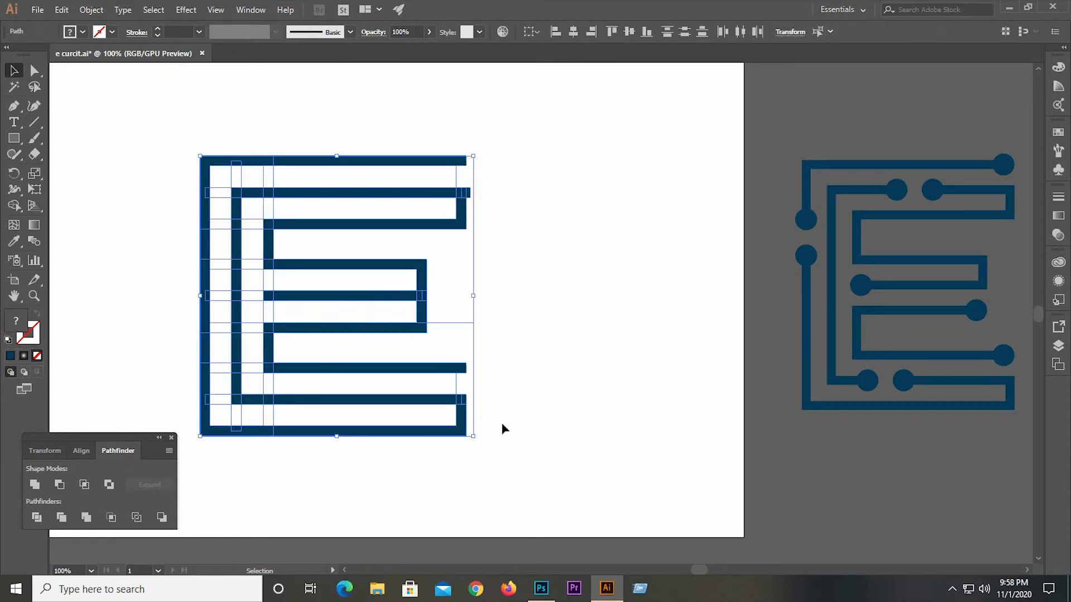
left_click(37, 519)
right_click(378, 339)
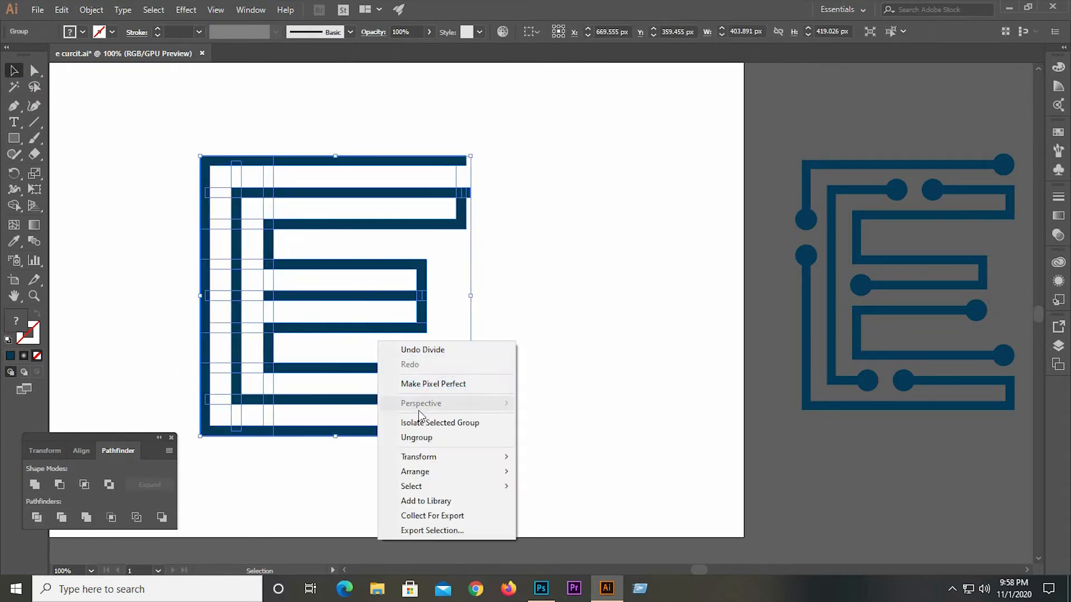
left_click(421, 436)
left_click(453, 327)
Step: Delete the middle arm's end segment below its centre bar and the stub protruding from the upper arm's centre bar
left_click(422, 319)
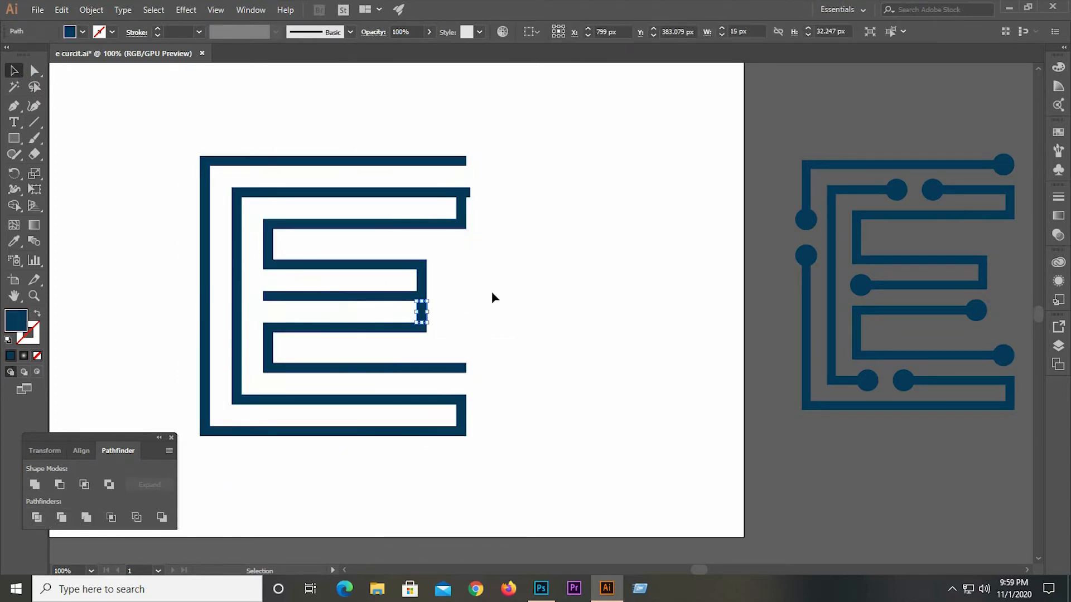
key("Delete")
left_click(471, 192)
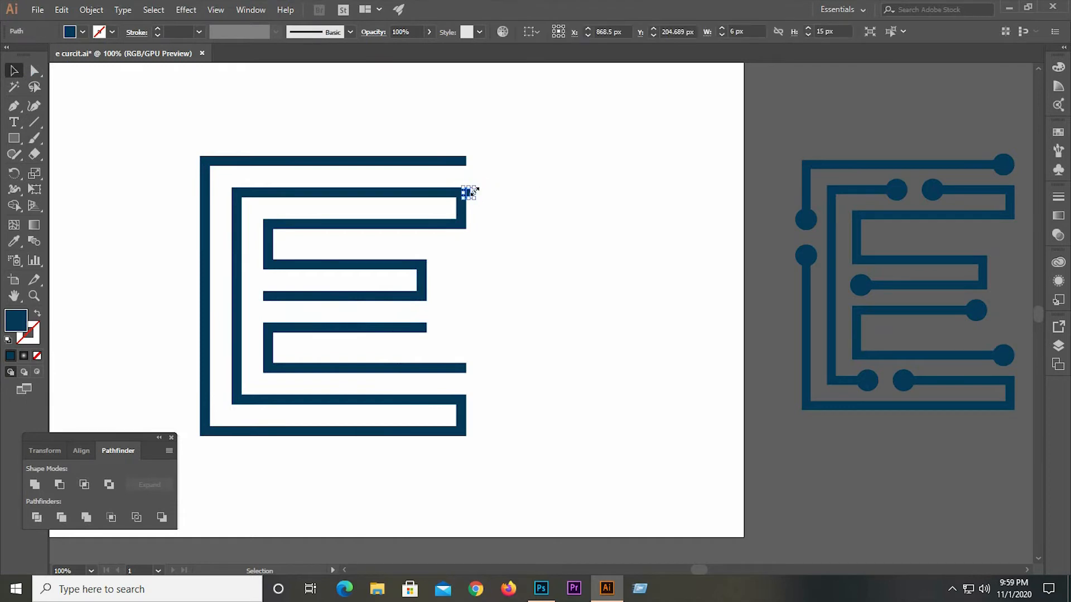
key("Delete")
Step: Delete the small square piece at the left end of the middle arm's centre bar
left_click_drag(179, 180, 549, 447)
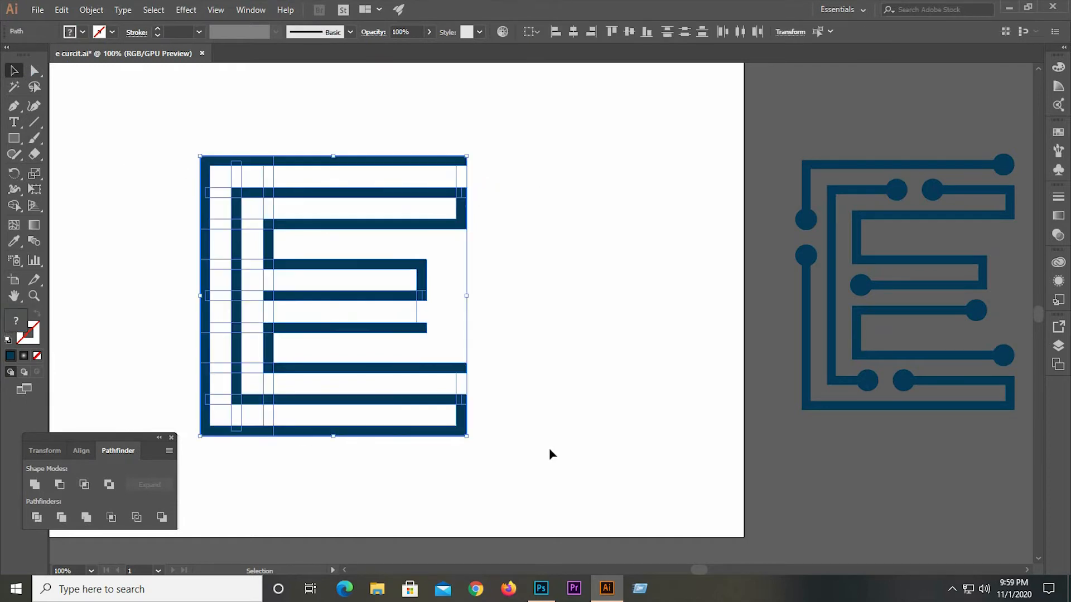
left_click(508, 366)
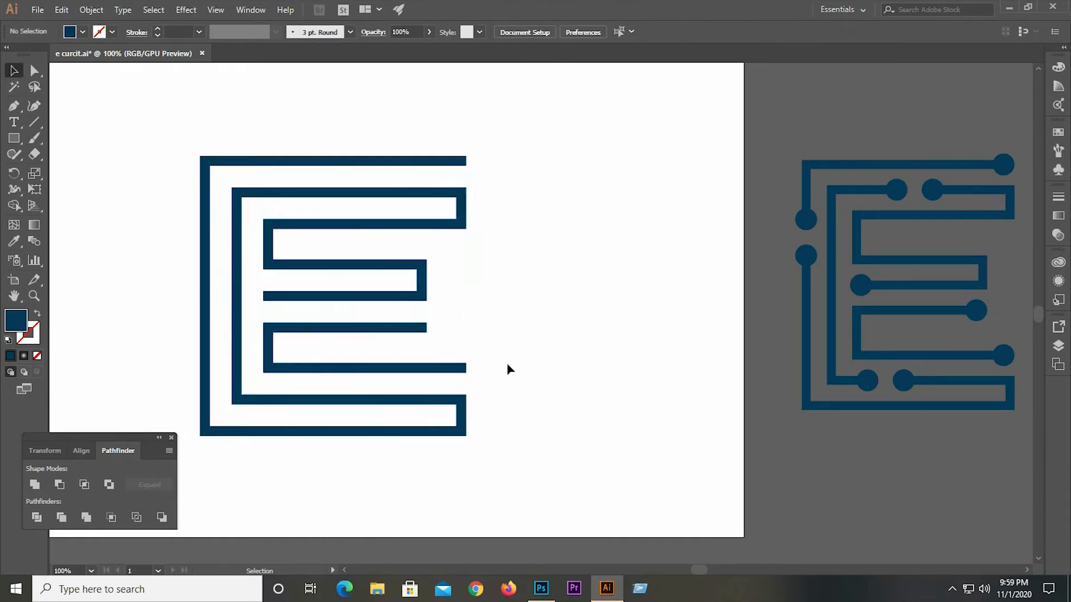
left_click(267, 295)
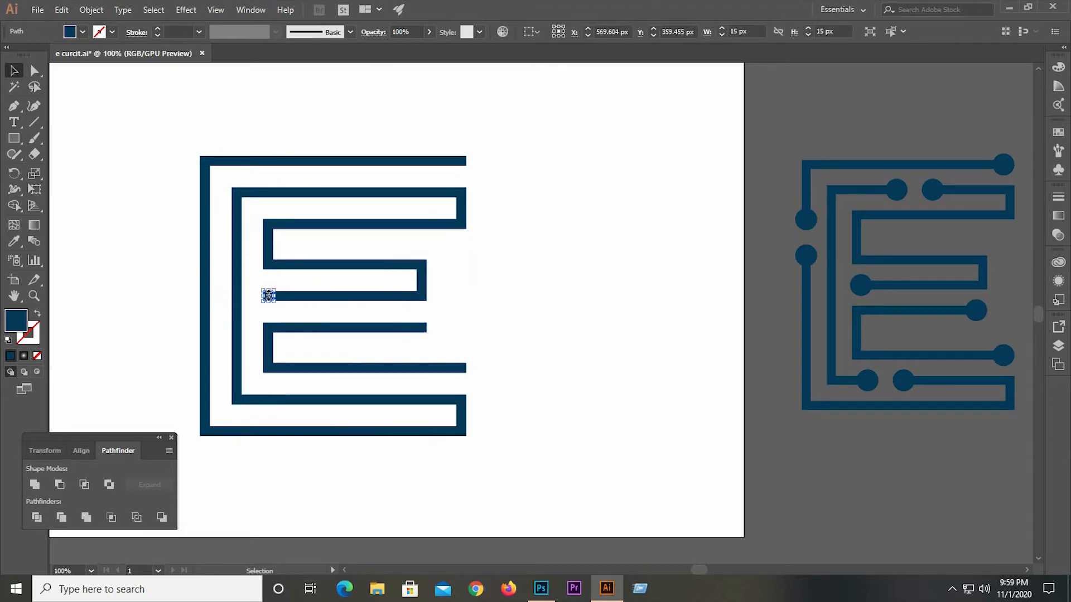
key("Delete")
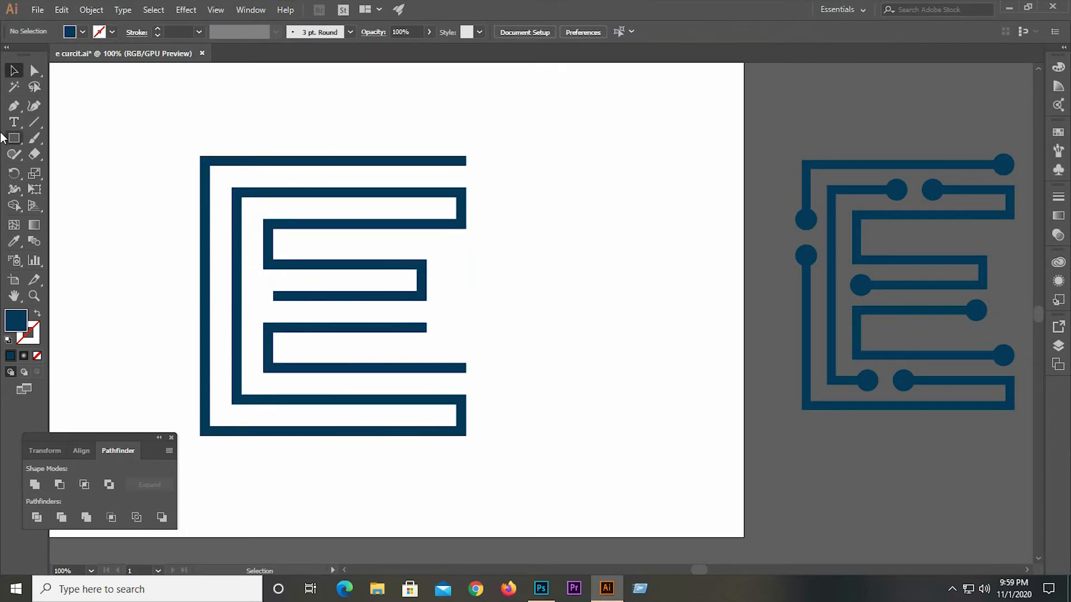
Step: Select the leftover unfilled pieces between the bars with the Magic Wand and delete them
left_click(14, 87)
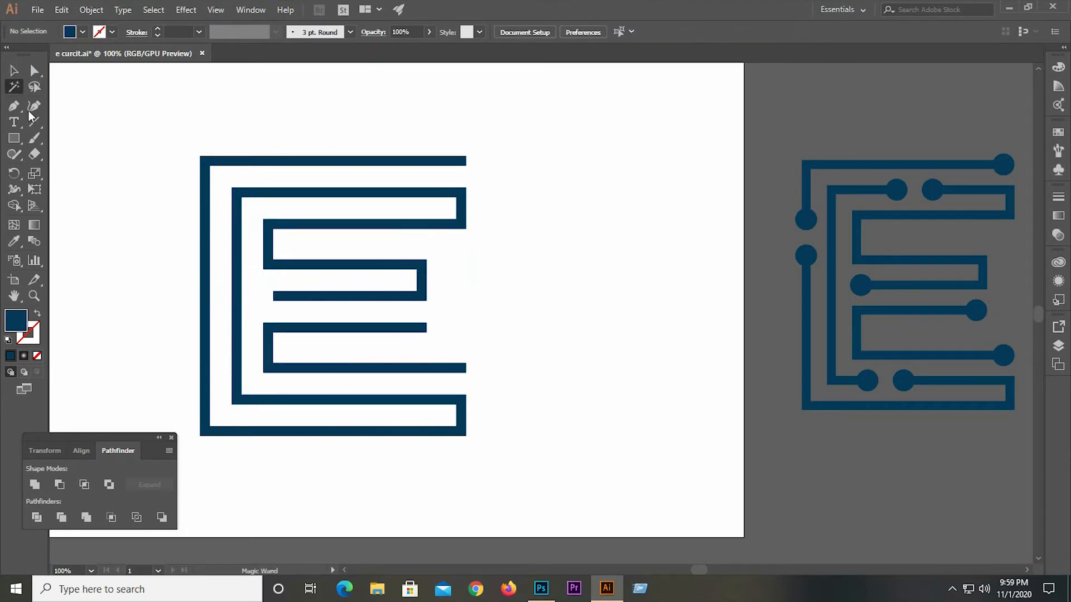
left_click(253, 270)
left_click(72, 148)
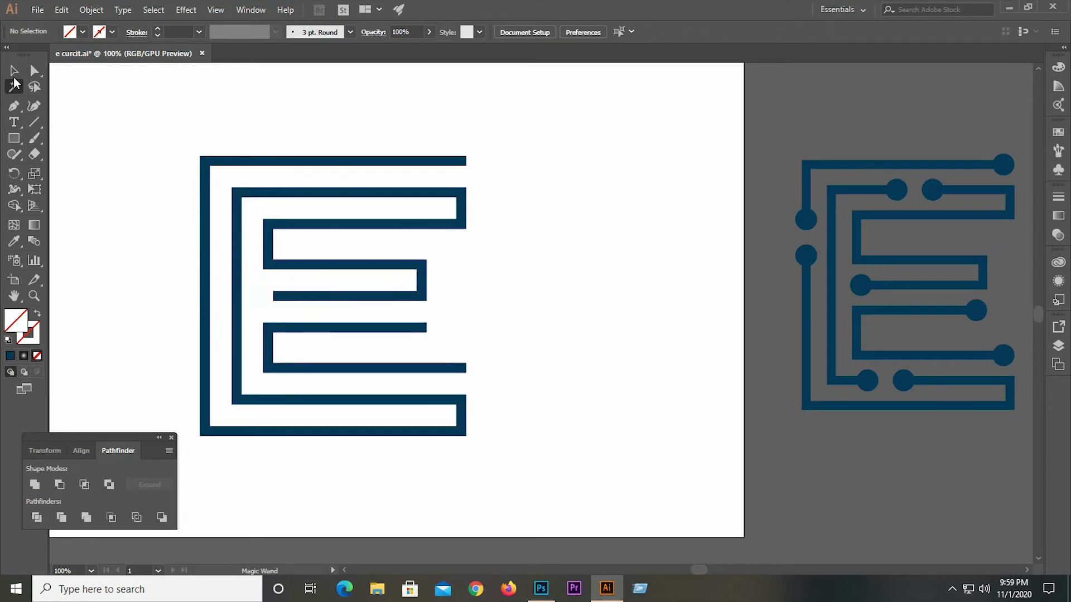
Step: Select all remaining pieces of the letter E and merge them with Unite
left_click(13, 70)
left_click_drag(62, 97, 549, 489)
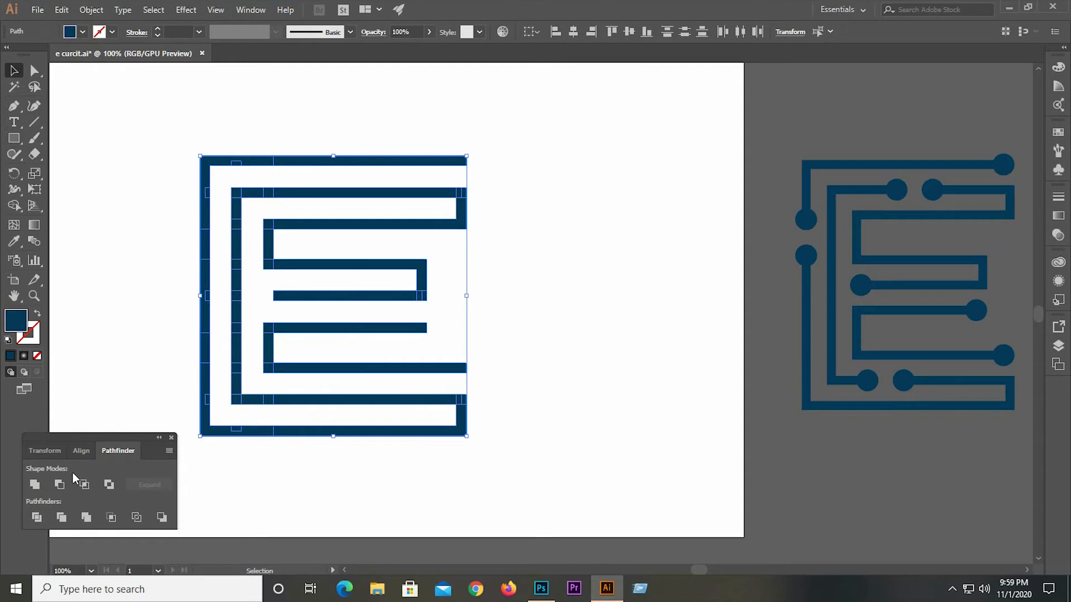
left_click(35, 484)
left_click(519, 339)
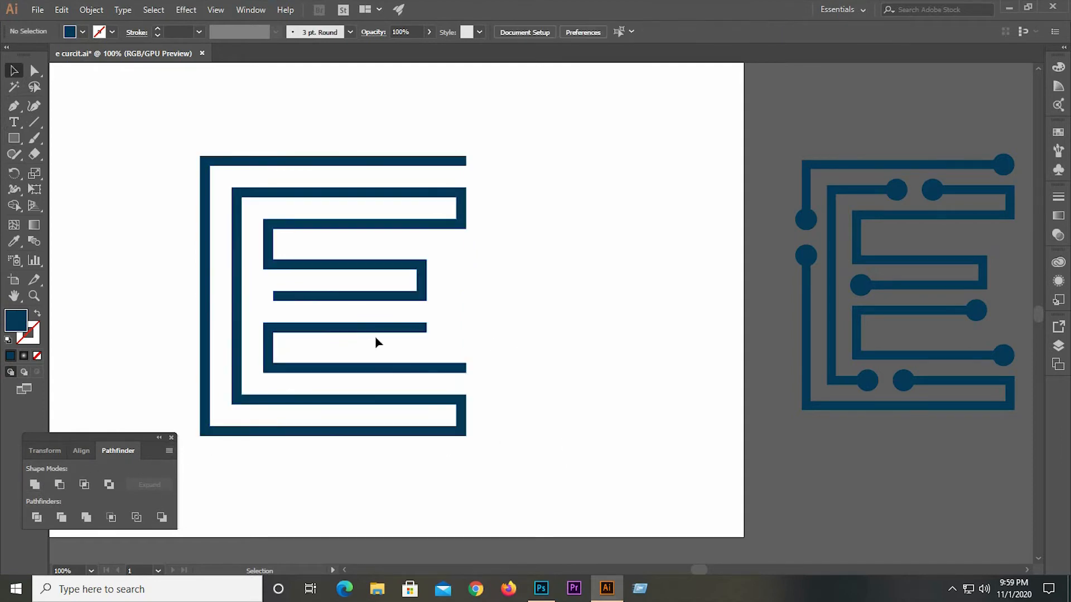
Step: Draw a circle about 34 px in diameter centred on the right end of the letter's top bar
left_click(15, 142)
left_click(74, 170)
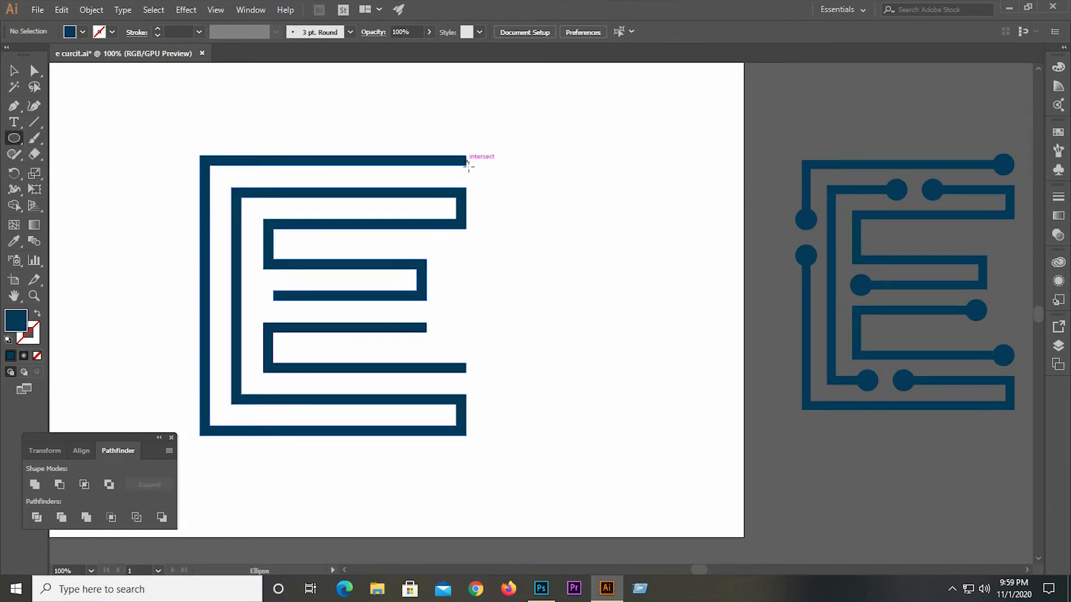
left_click_drag(468, 163, 474, 174)
key("v")
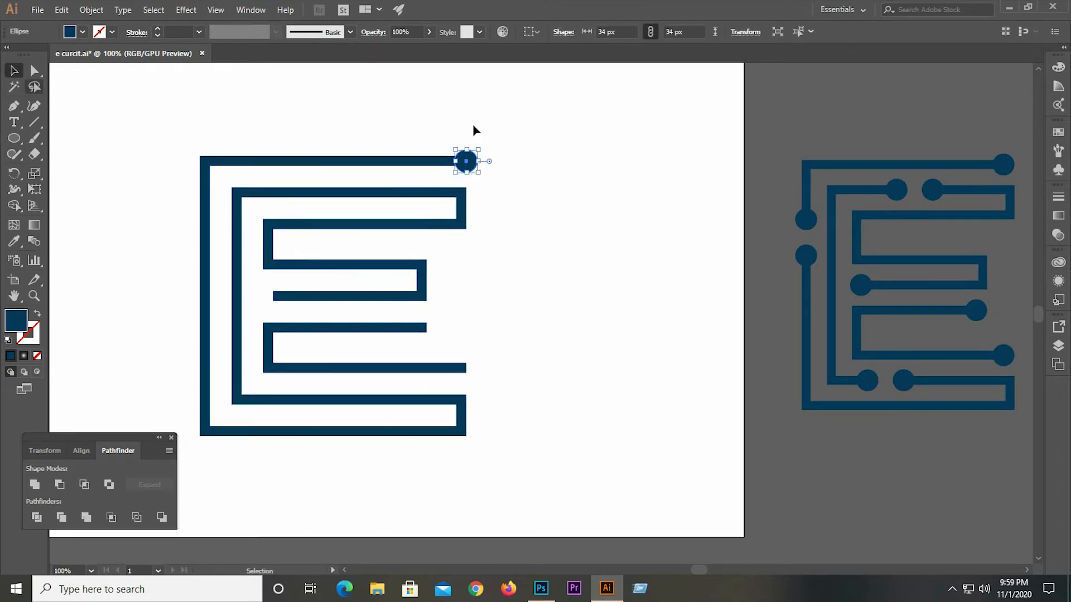
Step: Move the circle inward so it sits centred on the top bar, just inside its right end
left_click(473, 129)
scroll(454, 161, "up", 5)
left_click_drag(542, 213, 471, 281)
left_click_drag(468, 256, 461, 204)
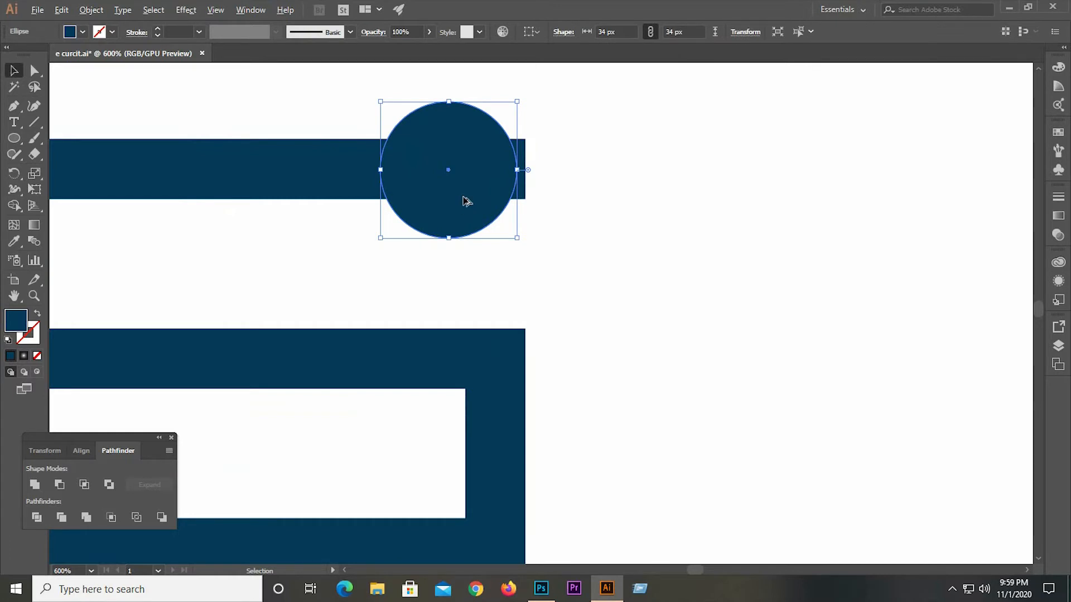
scroll(467, 202, "up", 3)
left_click_drag(518, 208, 535, 200)
left_click(585, 284)
scroll(584, 283, "down", 5)
scroll(716, 271, "down", 1)
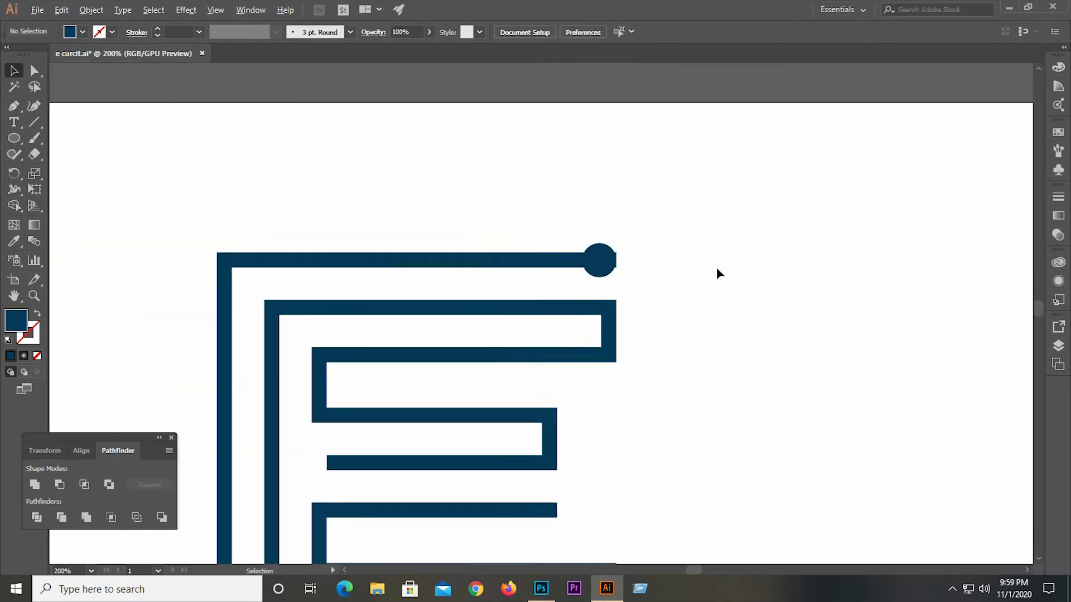
scroll(716, 267, "down", 2)
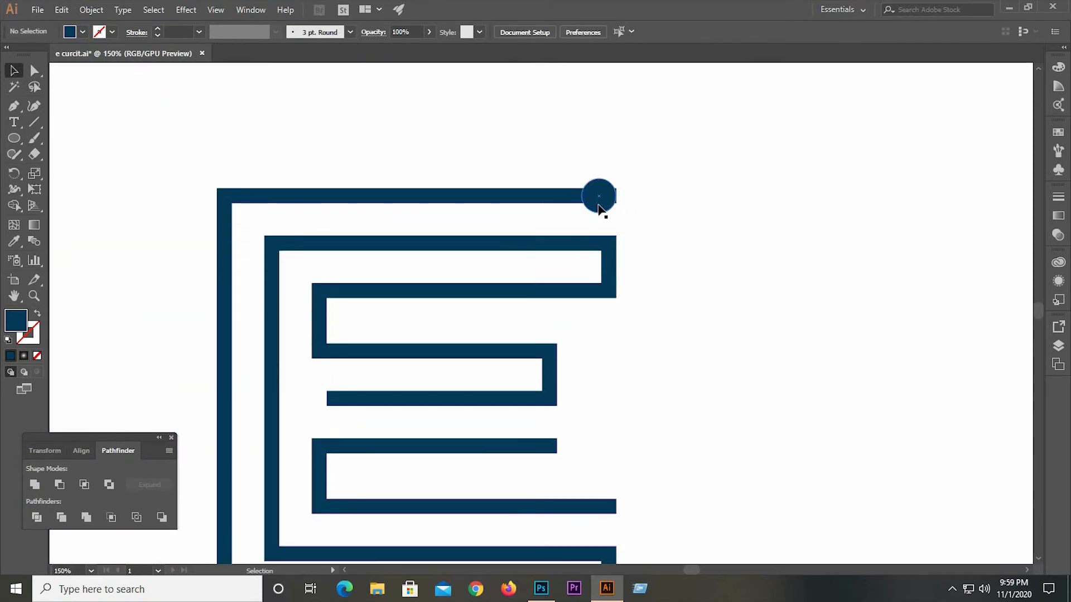
Step: Place a copy of the circle on the right end of the middle arm's lowest bar, centred on the bar
left_click_drag(599, 209, 539, 454)
scroll(541, 465, "up", 3)
scroll(577, 465, "up", 2)
left_click(599, 483)
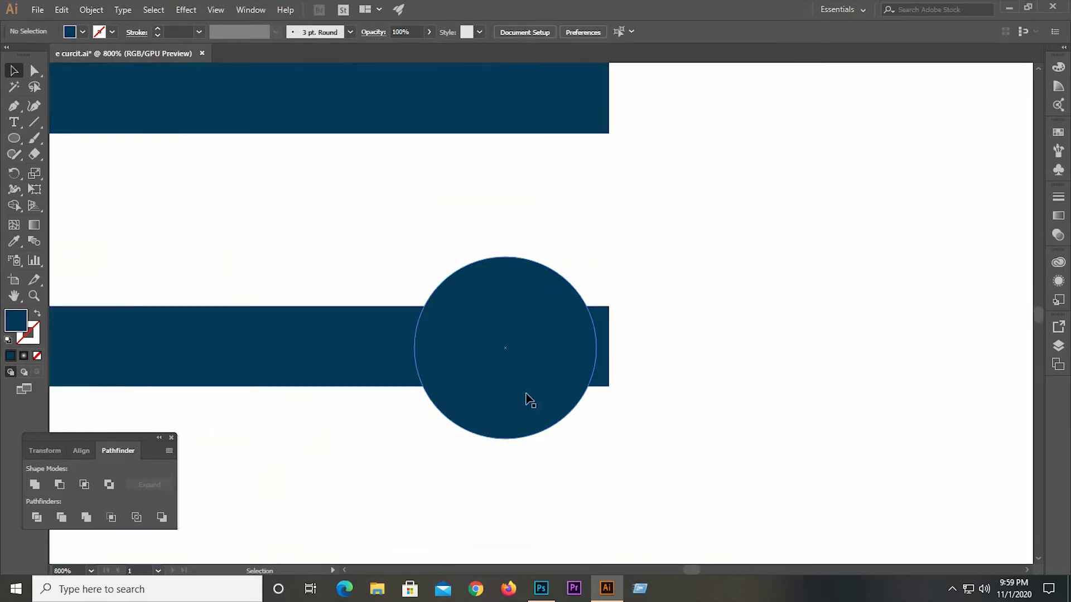
mouse_move(515, 405)
left_mouse_down()
mouse_move(480, 406)
mouse_move(532, 412)
left_mouse_up()
left_click(604, 474)
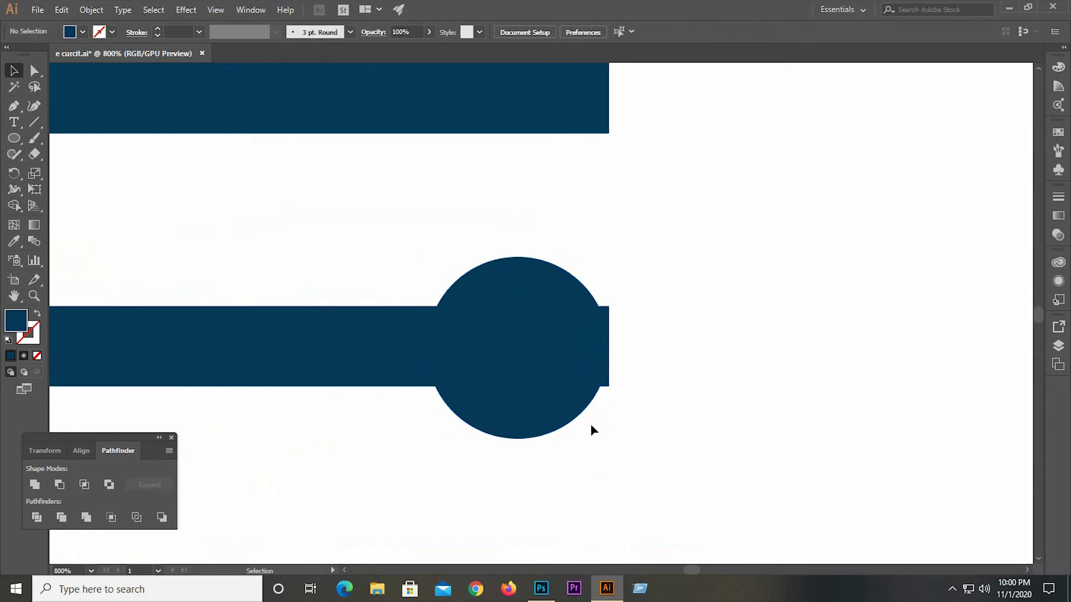
key("ctrl+1")
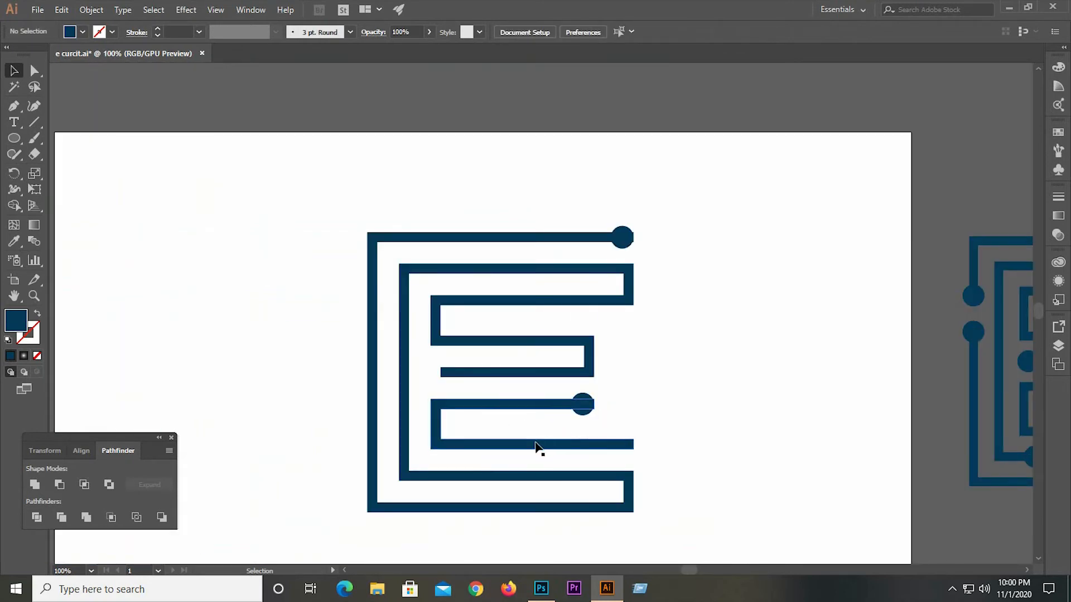
Step: Copy the circle onto the left end of the middle arm's centre bar
scroll(586, 420, "up", 4)
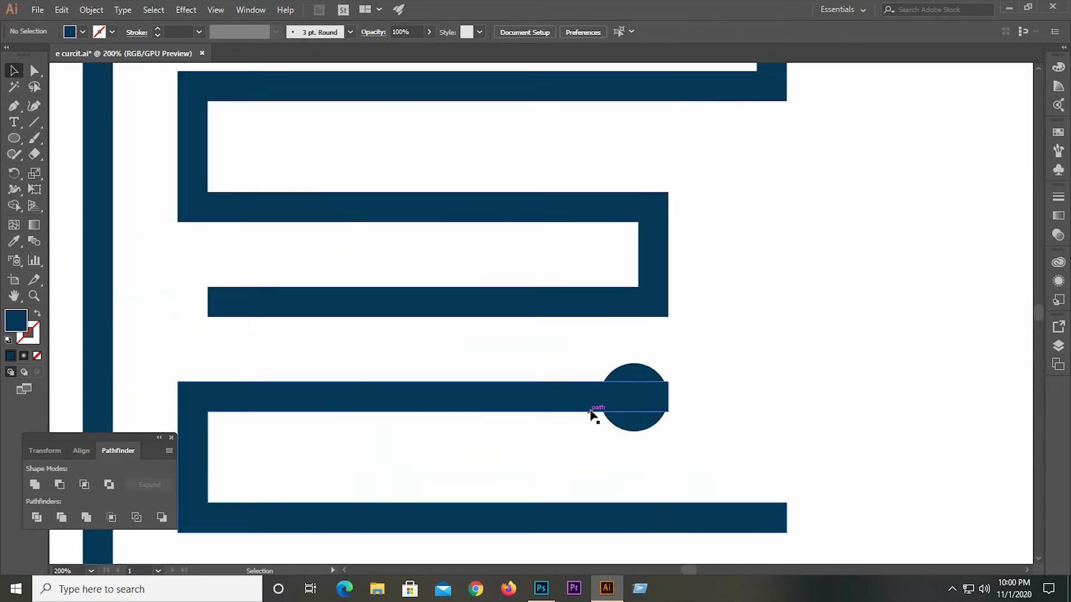
left_click_drag(640, 430, 117, 300)
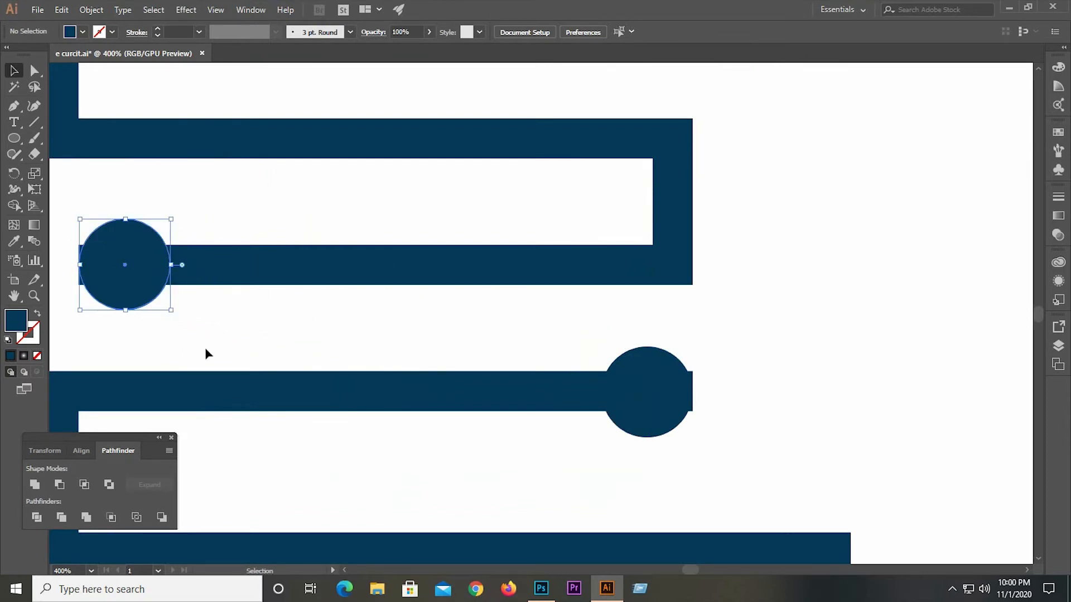
left_click(324, 323)
scroll(325, 326, "down", 5)
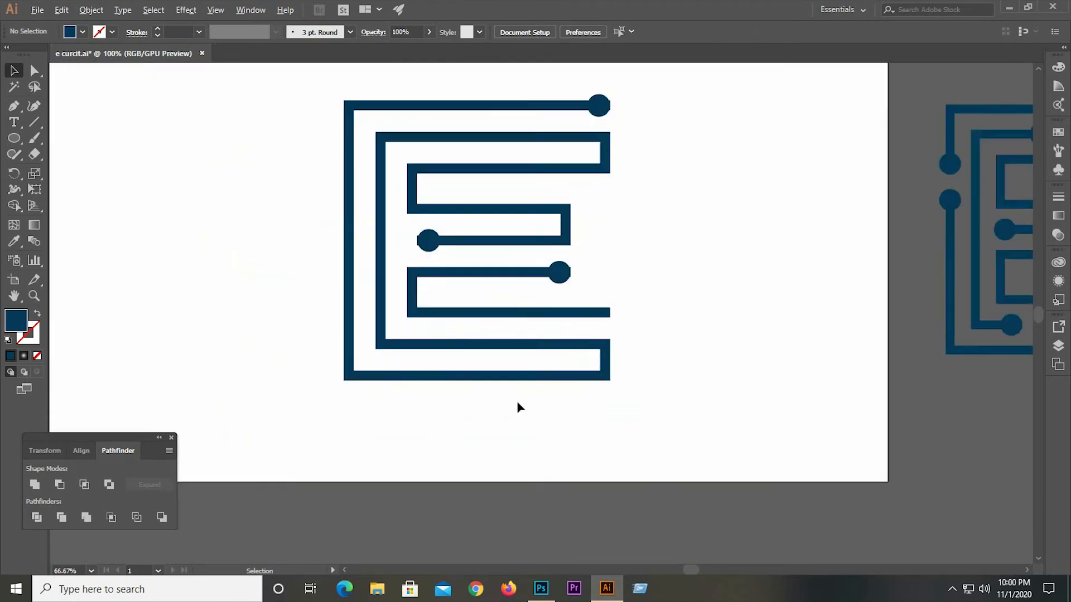
Step: Place two copies of the circle, one above the other, in the empty area right of the letter
scroll(518, 408, "up", 2)
left_click_drag(574, 224, 816, 258)
left_click(814, 197, "shift")
left_click_drag(756, 148, 847, 293)
left_click(828, 253)
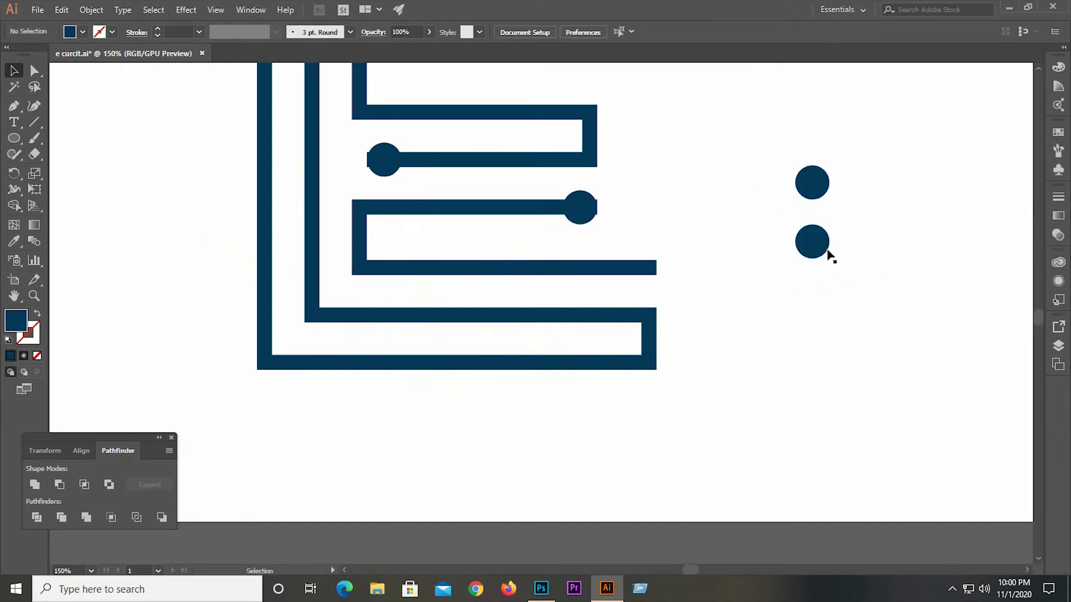
left_click_drag(821, 242, 824, 247)
Step: Group the two stacked circles beside the letter
left_click_drag(775, 155, 842, 272)
right_click(820, 254)
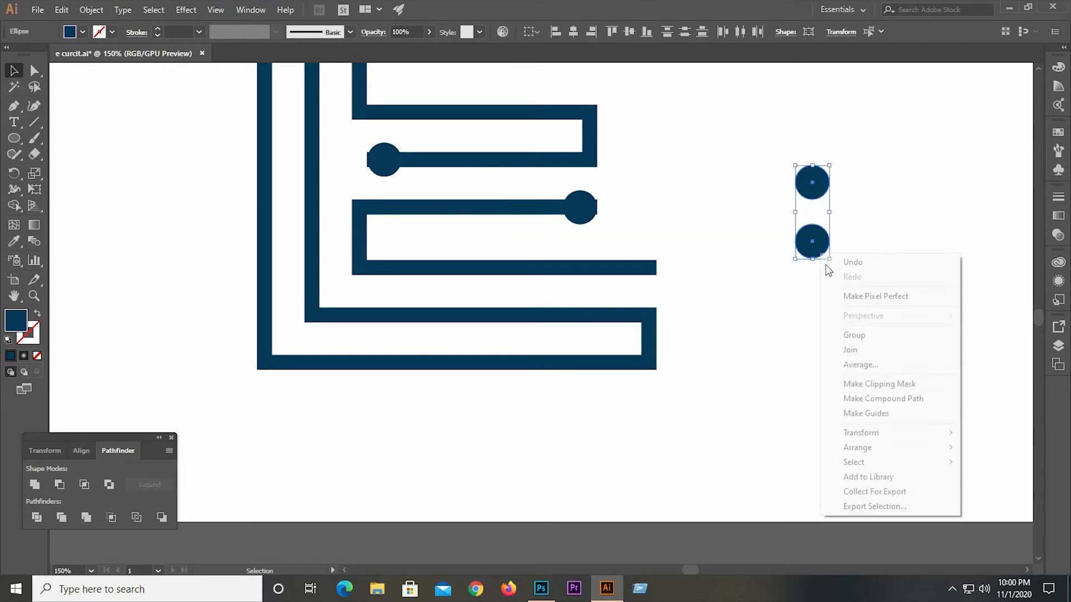
left_click(853, 335)
left_click(899, 333)
scroll(892, 330, "down", 3)
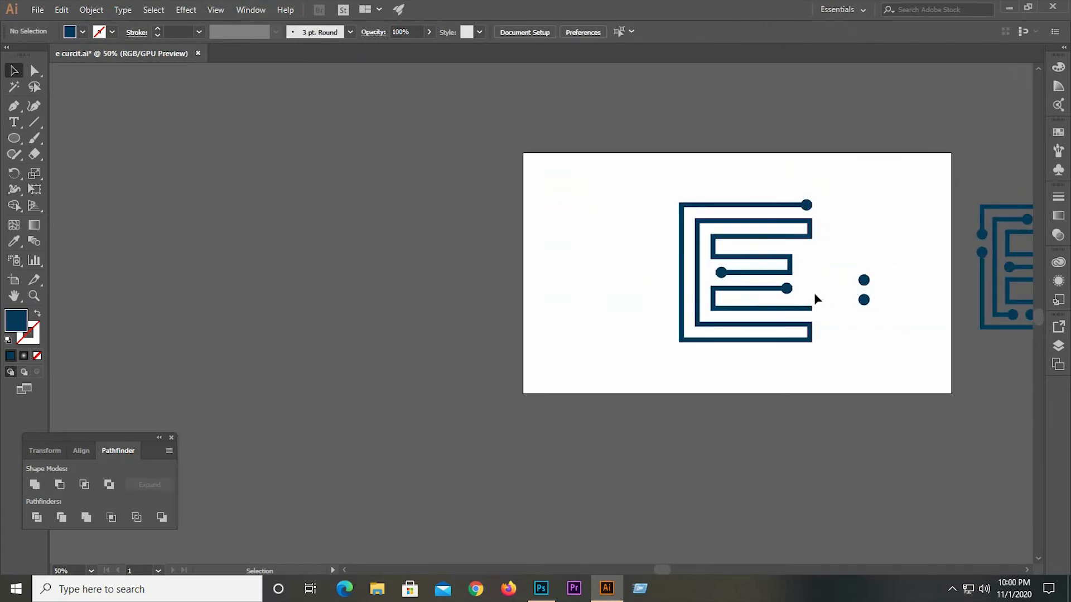
scroll(850, 287, "up", 3)
left_click_drag(848, 313, 298, 162)
scroll(300, 170, "up", 3)
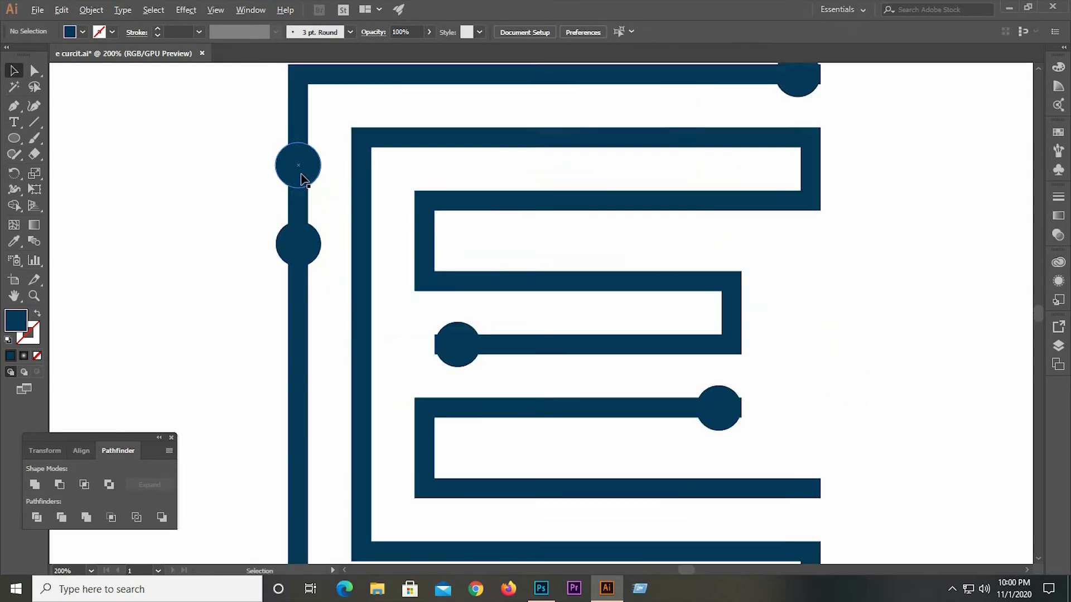
left_click(305, 258)
left_click(308, 182, "shift")
key("Delete")
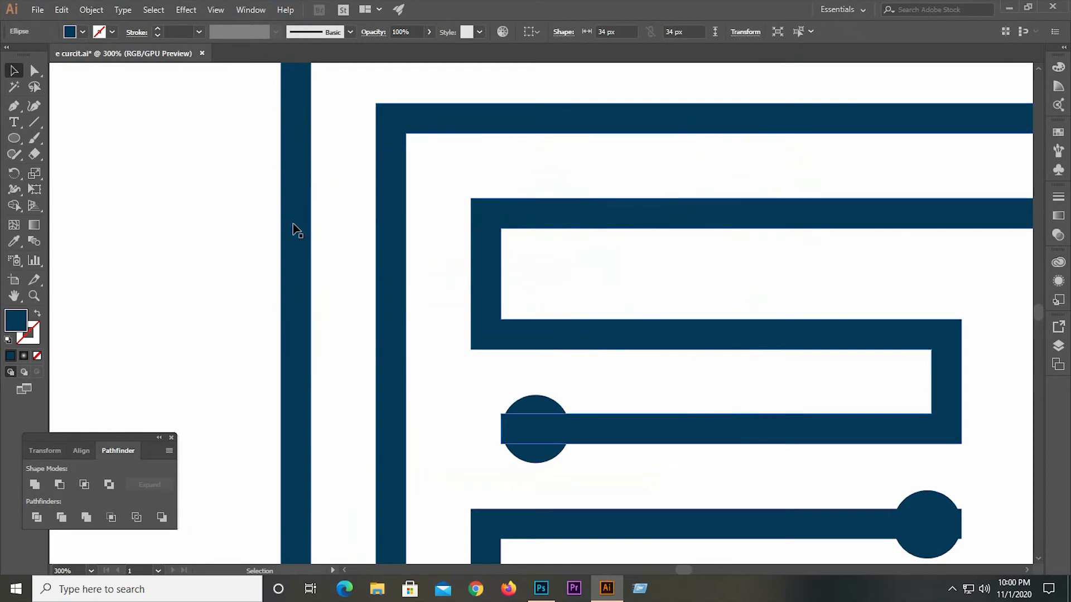
Step: Move the grouped circle pair onto the upper part of the letter's outer left vertical bar, centred on the bar
scroll(291, 296, "down", 3)
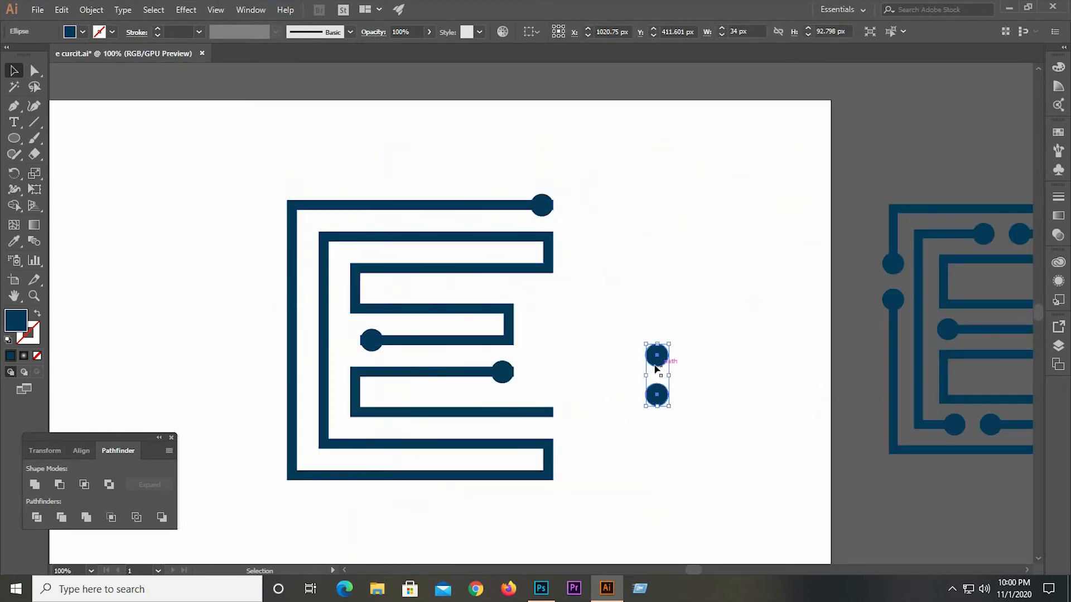
left_click_drag(656, 368, 282, 271)
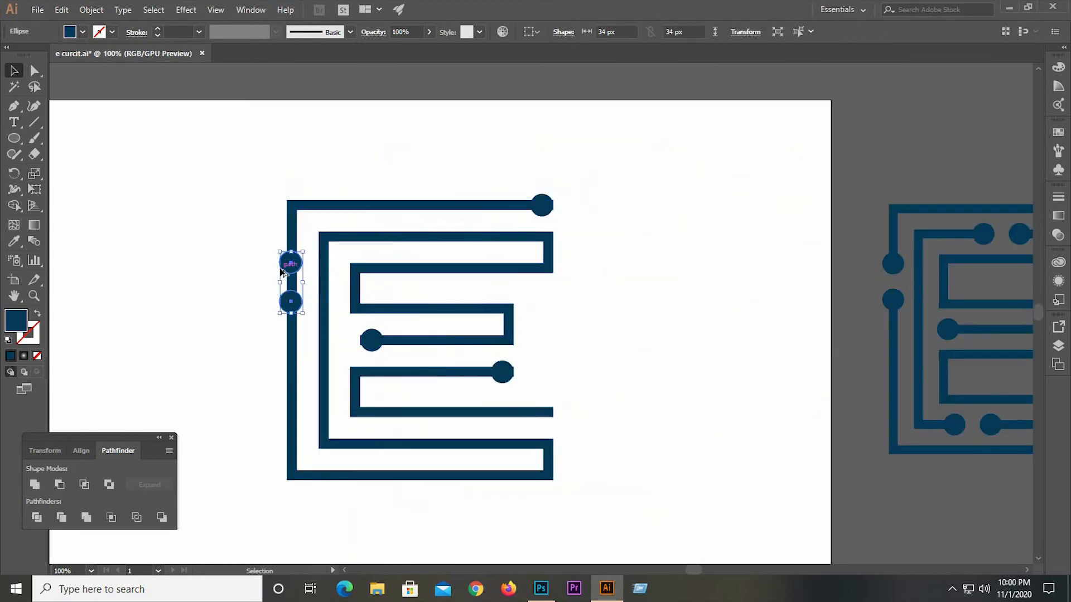
scroll(282, 272, "up", 5)
left_click_drag(392, 246, 393, 217)
Step: Ungroup the two circles on the left bar and move the lower one slightly up, closer to the upper one
right_click(416, 260)
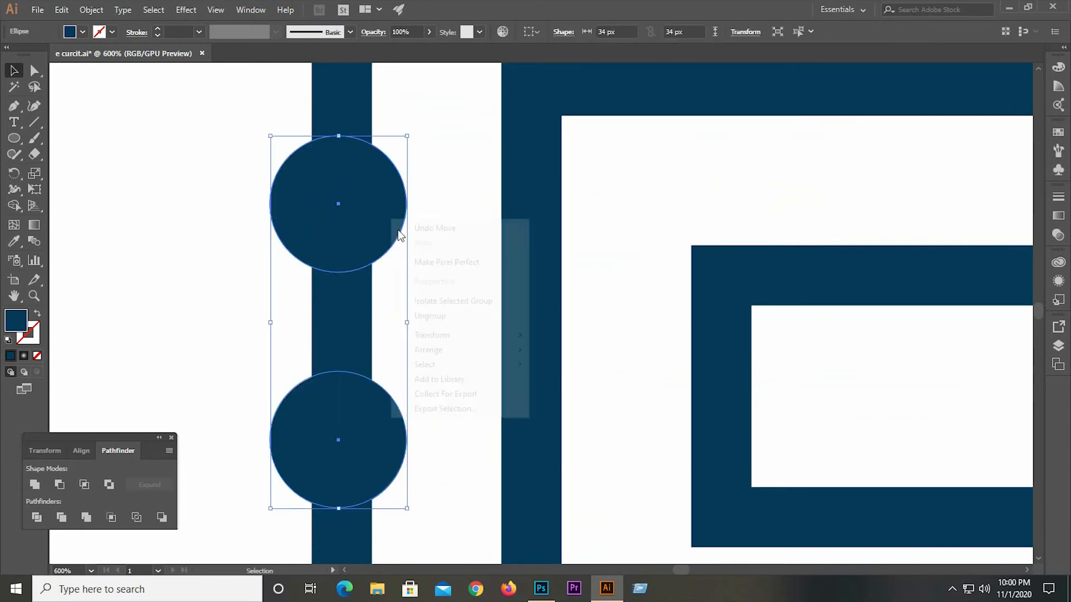
left_click(429, 313)
left_click_drag(359, 420, 362, 402)
scroll(395, 296, "down", 3)
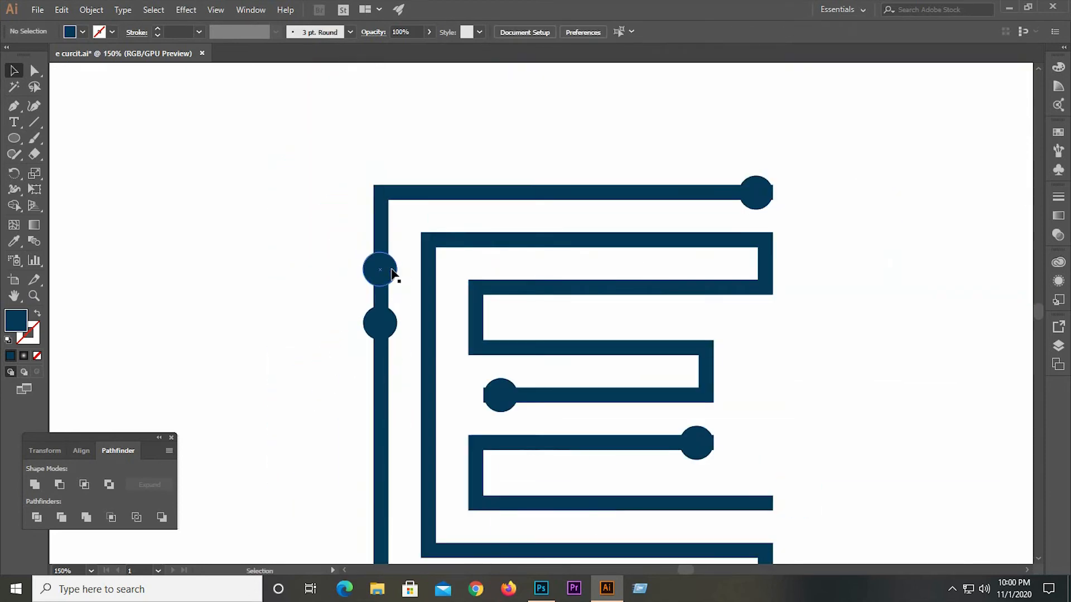
Step: Group the two circles on the outer left vertical bar
left_click(391, 272)
left_click(389, 321, "shift")
right_click(387, 321)
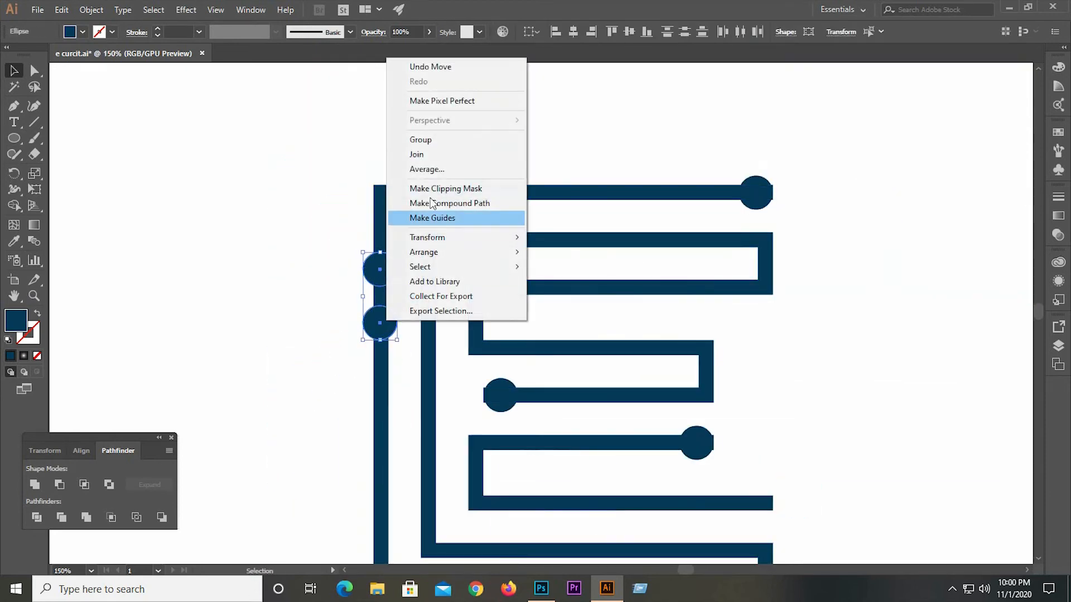
left_click(427, 142)
Step: Place a copy of the grouped circle pair in the empty area left of the letter
left_click(361, 213)
left_click_drag(368, 269, 218, 170)
scroll(364, 270, "down", 2)
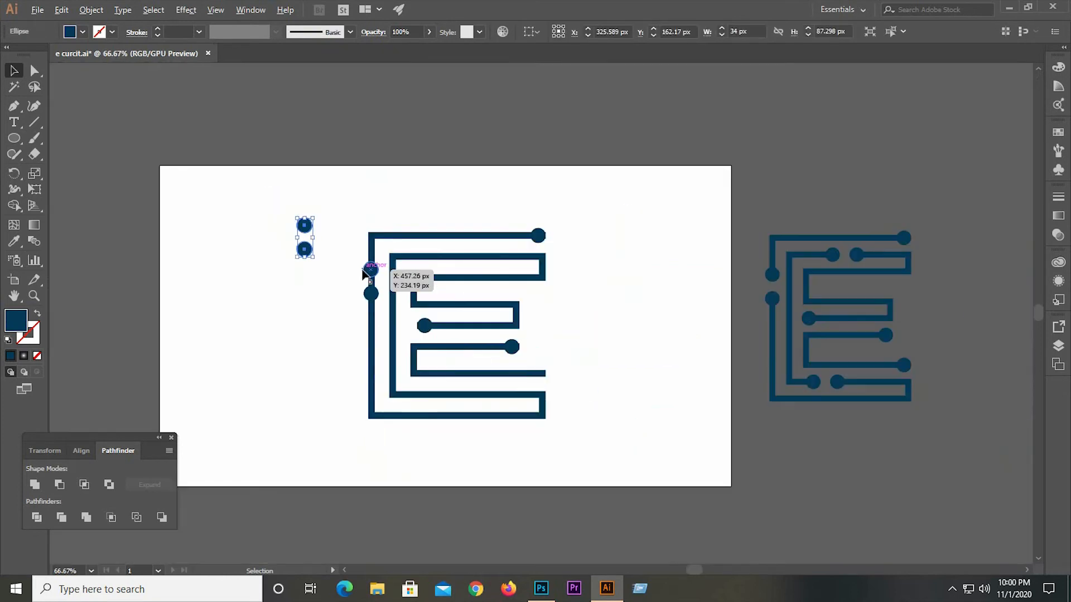
left_click_drag(363, 274, 364, 274)
Step: Rotate the copied circle pair to lie horizontally and centre it on the inner lower bar, near that bar's left corner
scroll(365, 328, "up", 1)
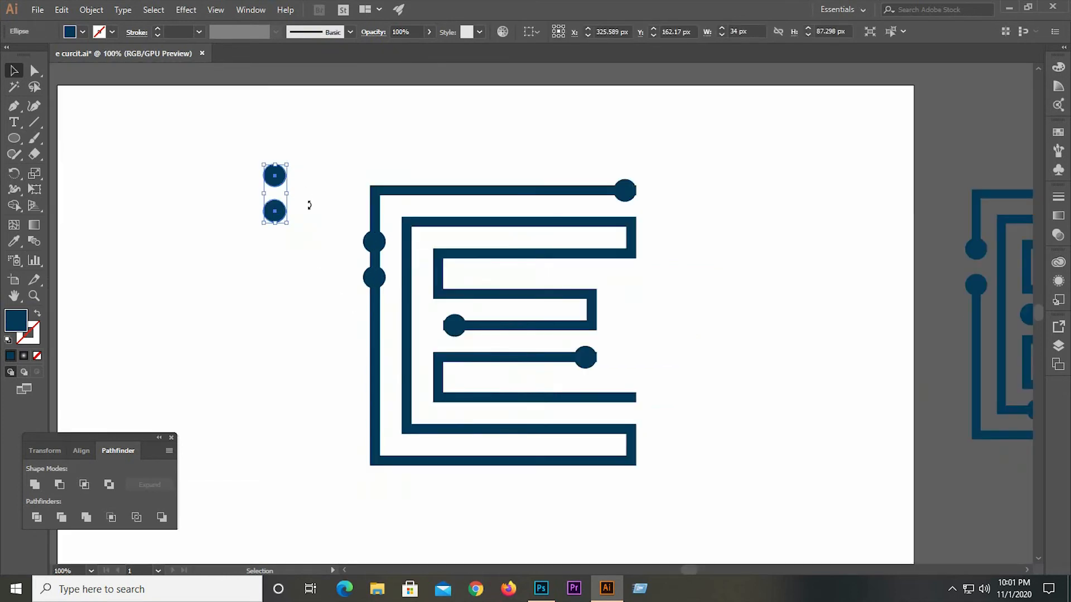
left_click_drag(309, 205, 486, 434)
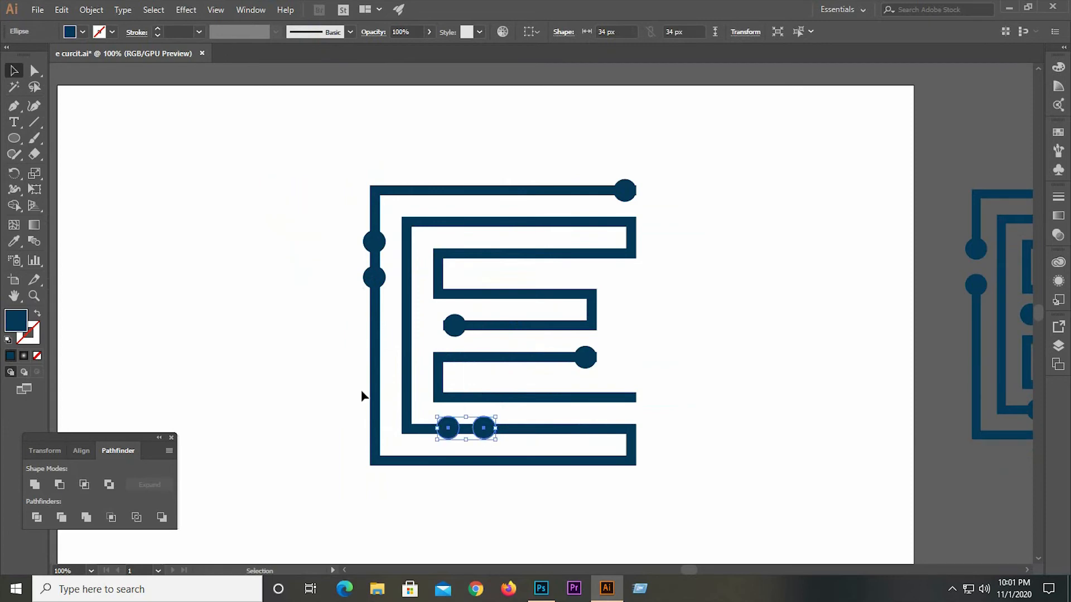
scroll(363, 385, "down", 1)
scroll(405, 444, "up", 2)
scroll(399, 442, "up", 1)
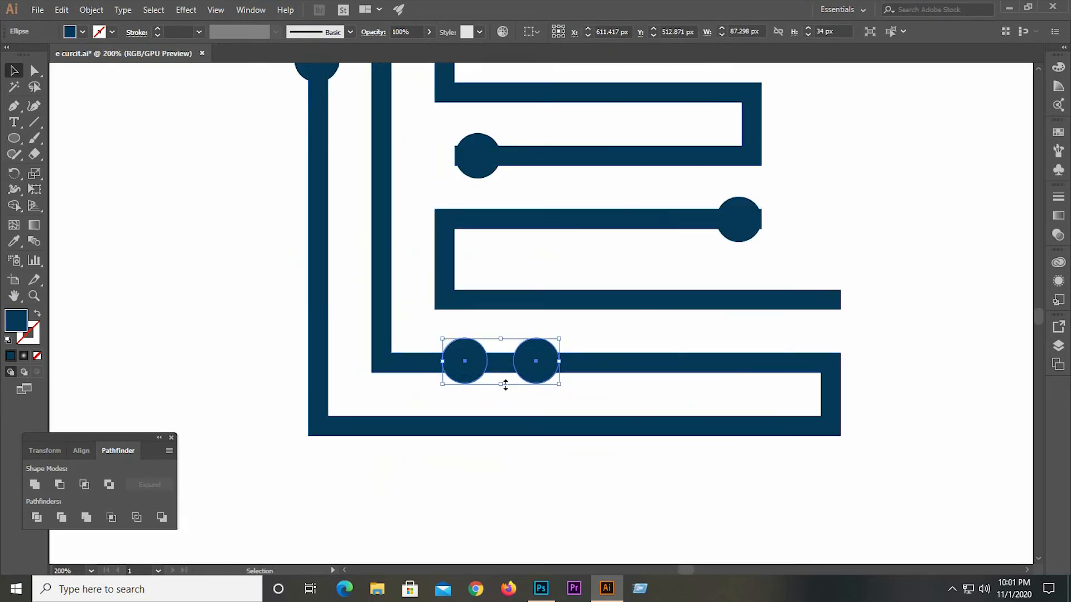
scroll(510, 372, "up", 3)
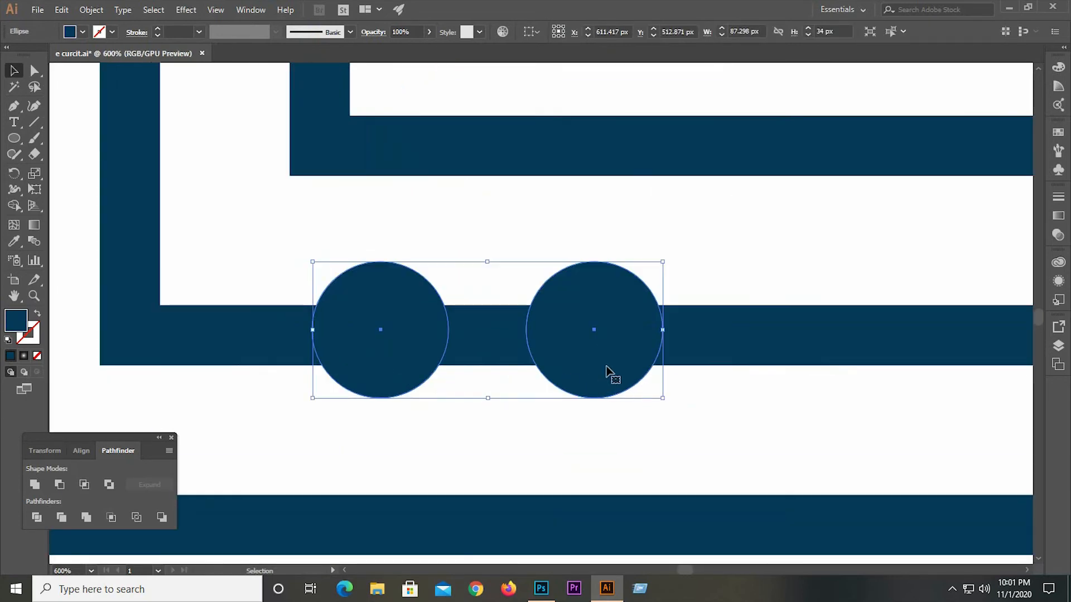
left_click(641, 412)
mouse_move(633, 395)
left_mouse_down()
mouse_move(630, 374)
mouse_move(633, 415)
left_mouse_up()
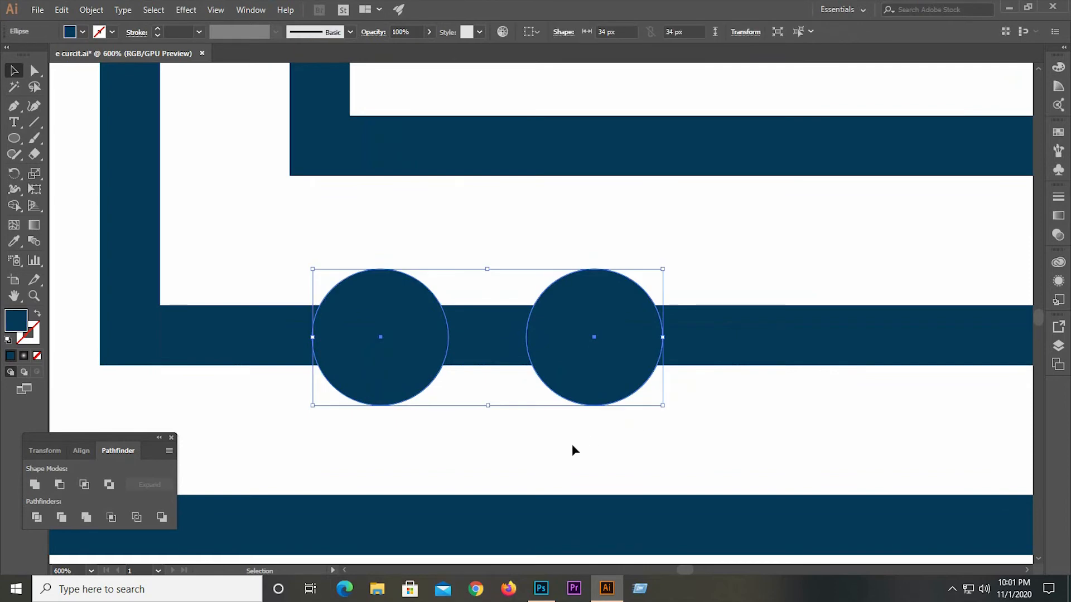
left_click(461, 373)
Step: Copy a single circle onto the open right end of the bar just above the inner lower bar
scroll(419, 326, "down", 5)
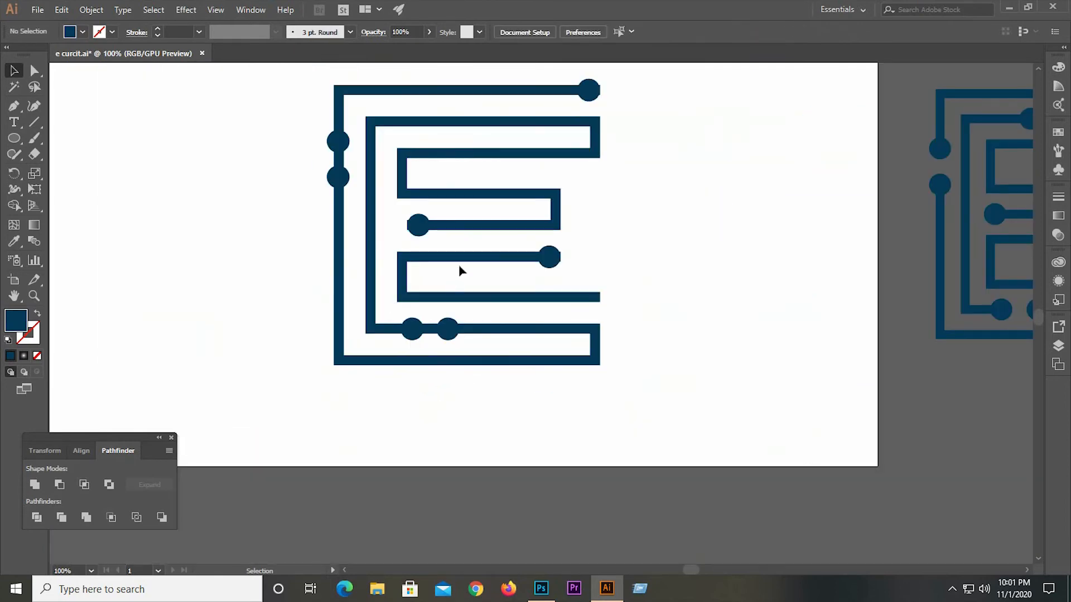
scroll(551, 268, "up", 3)
mouse_move(551, 267)
left_mouse_down()
mouse_move(628, 356)
mouse_move(669, 382)
left_mouse_up()
key("ctrl+0")
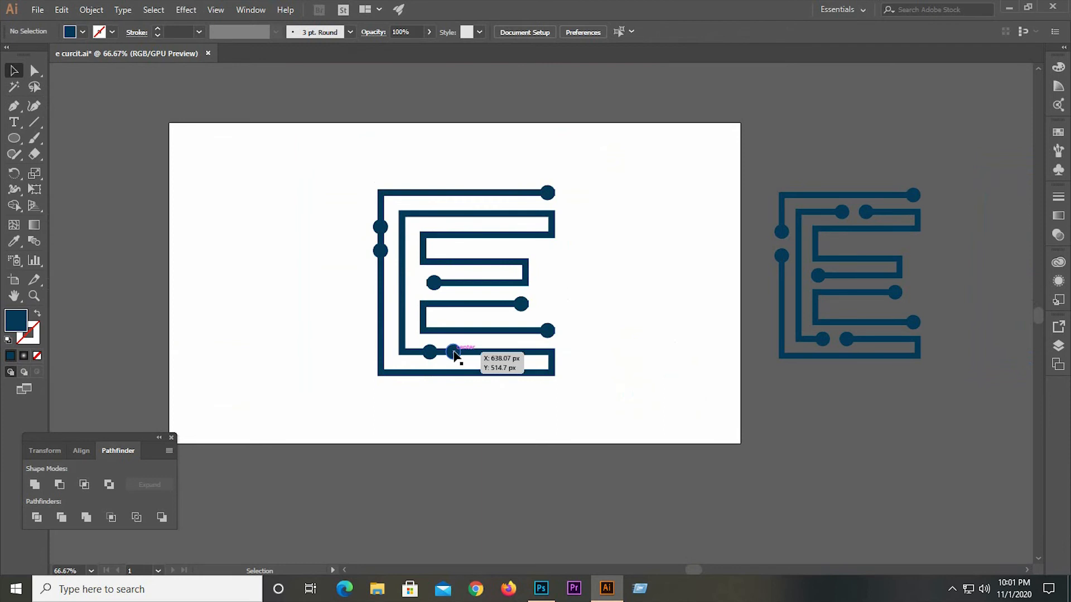
Step: Copy the horizontal circle pair onto the inner upper bar and centre it vertically on the bar
mouse_move(457, 352)
left_mouse_down()
mouse_move(481, 276)
mouse_move(471, 214)
mouse_move(484, 219)
left_mouse_up()
scroll(492, 217, "up", 6)
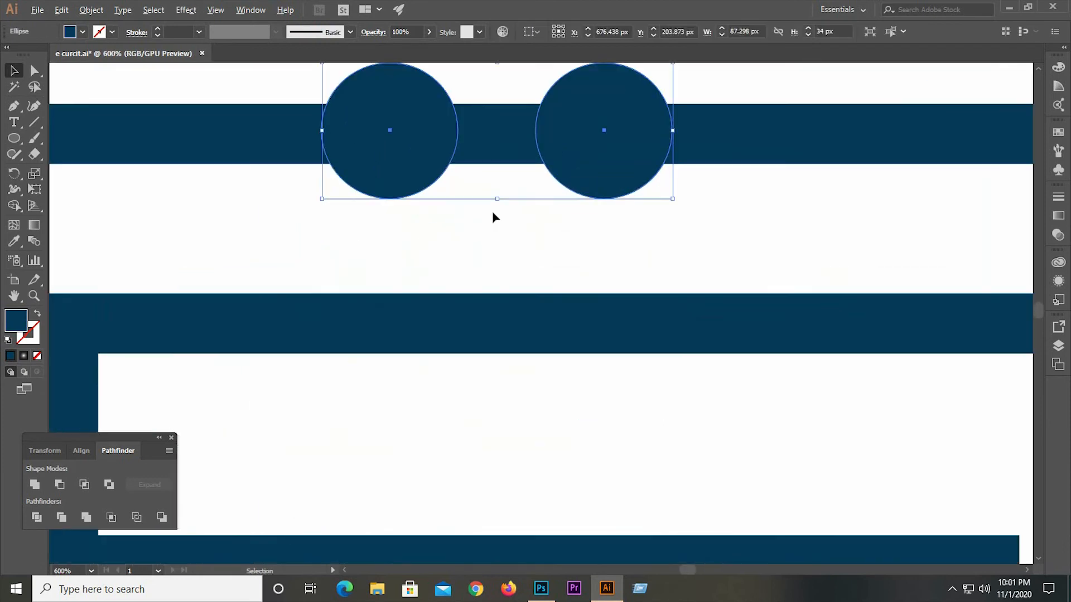
left_click_drag(591, 184, 592, 181)
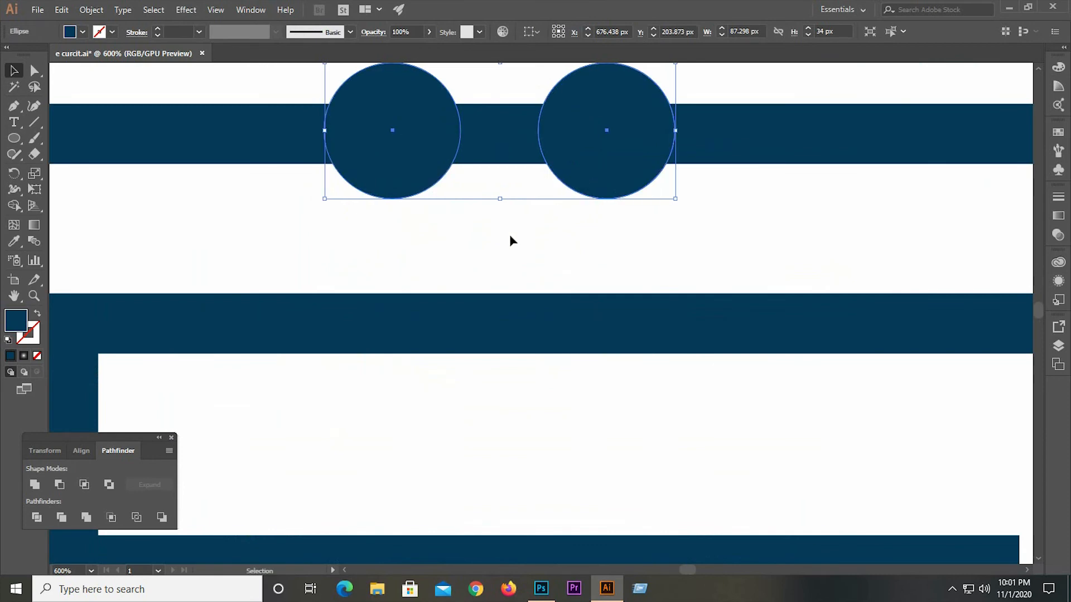
left_click(509, 239)
key("ctrl+1")
scroll(363, 245, "down", 1)
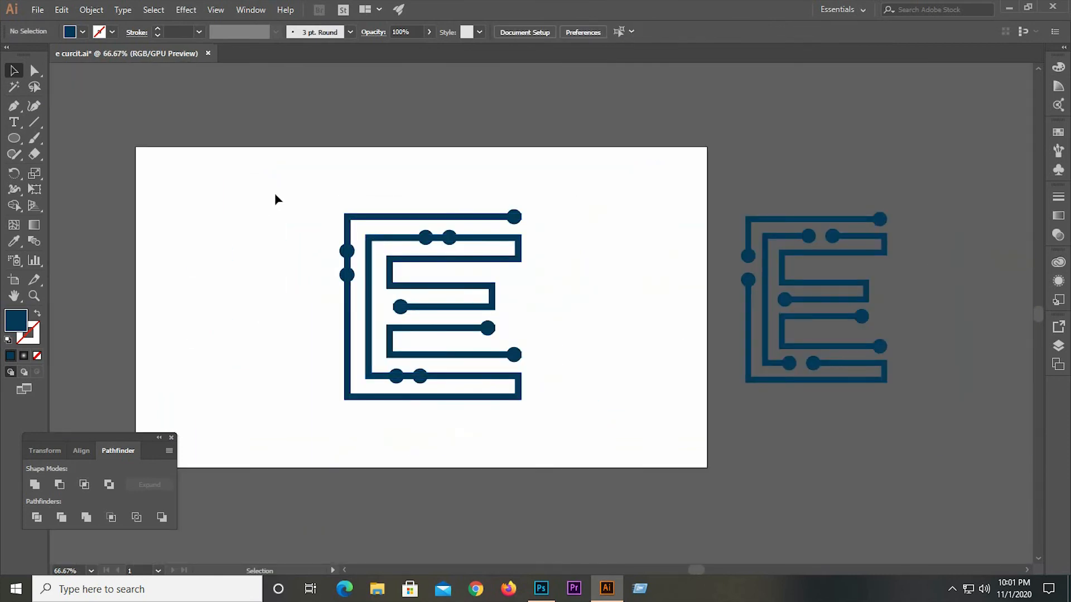
Step: Select the whole letter and use Shape Builder to remove the bar corners protruding past the circle on the top bar
left_click_drag(279, 194, 564, 441)
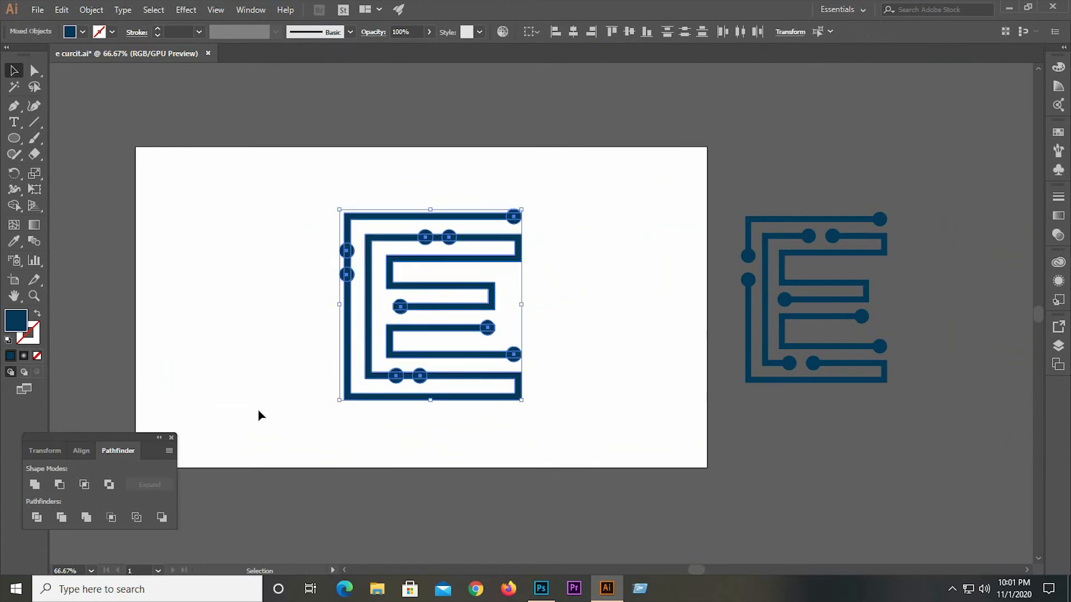
left_click(19, 206)
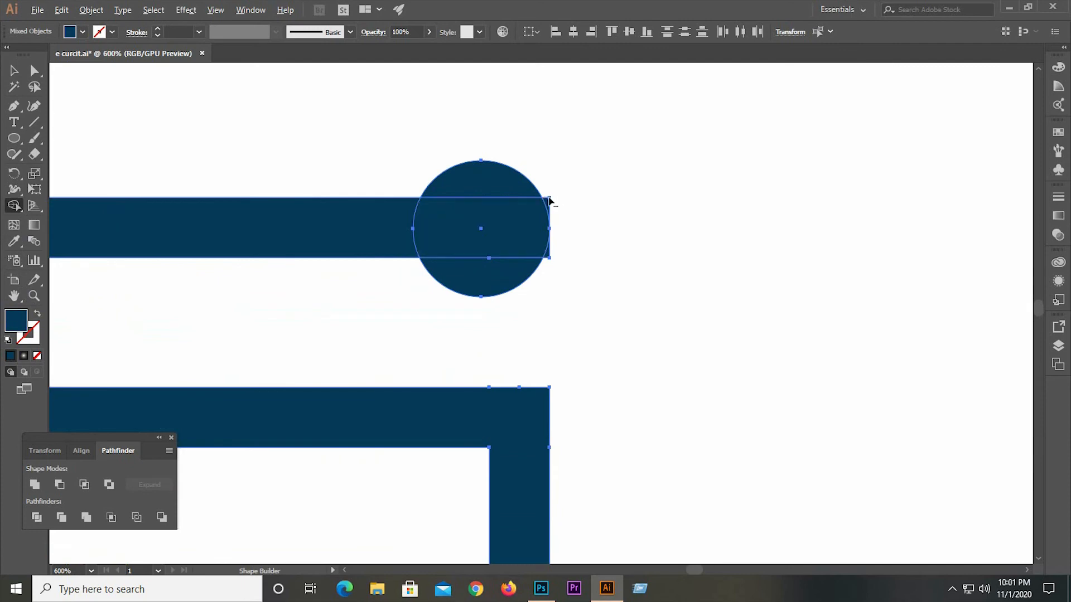
scroll(552, 196, "up", 5)
scroll(770, 382, "down", 6)
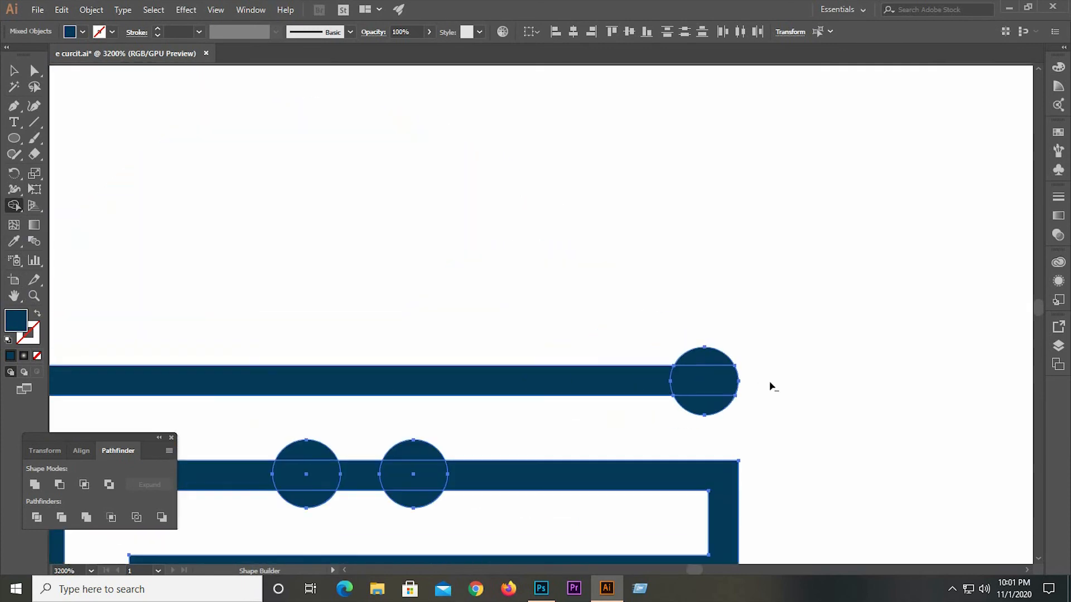
Step: Remove the bar segments between the circle pairs on the inner upper bar and the outer left bar
scroll(431, 459, "up", 2)
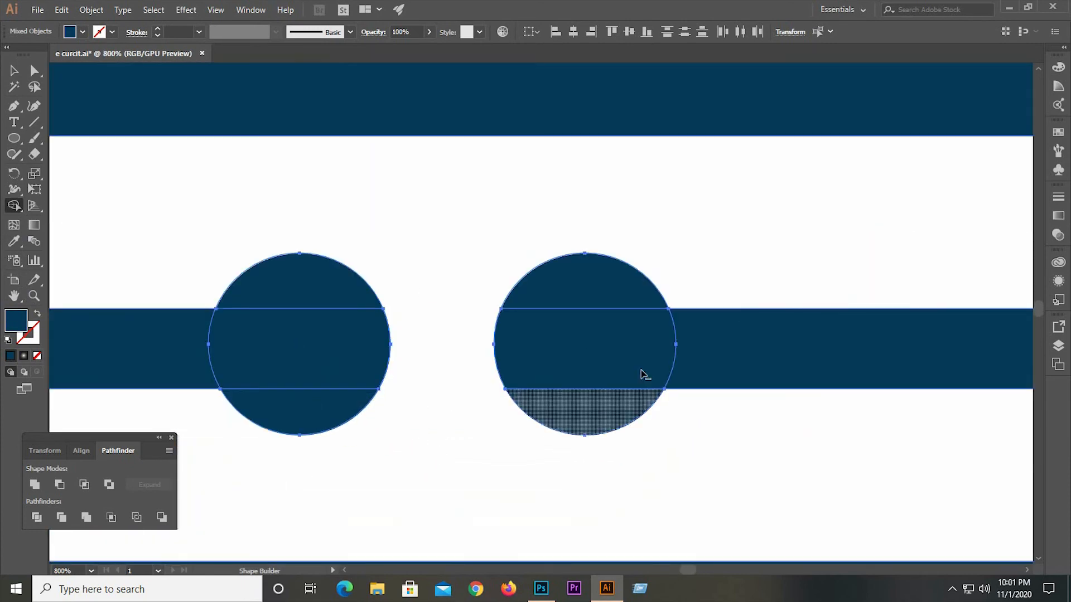
scroll(640, 370, "down", 2)
scroll(552, 382, "up", 2)
scroll(462, 355, "down", 2)
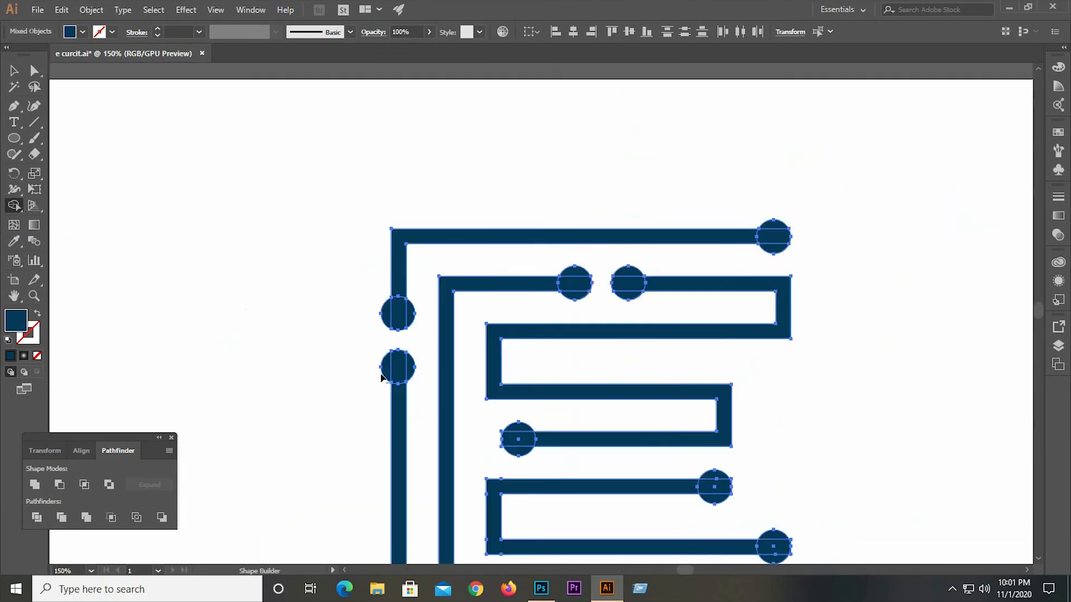
Step: Trim the bar corners protruding past the end circles on the middle arm's centre and lowest bars
scroll(557, 449, "up", 3)
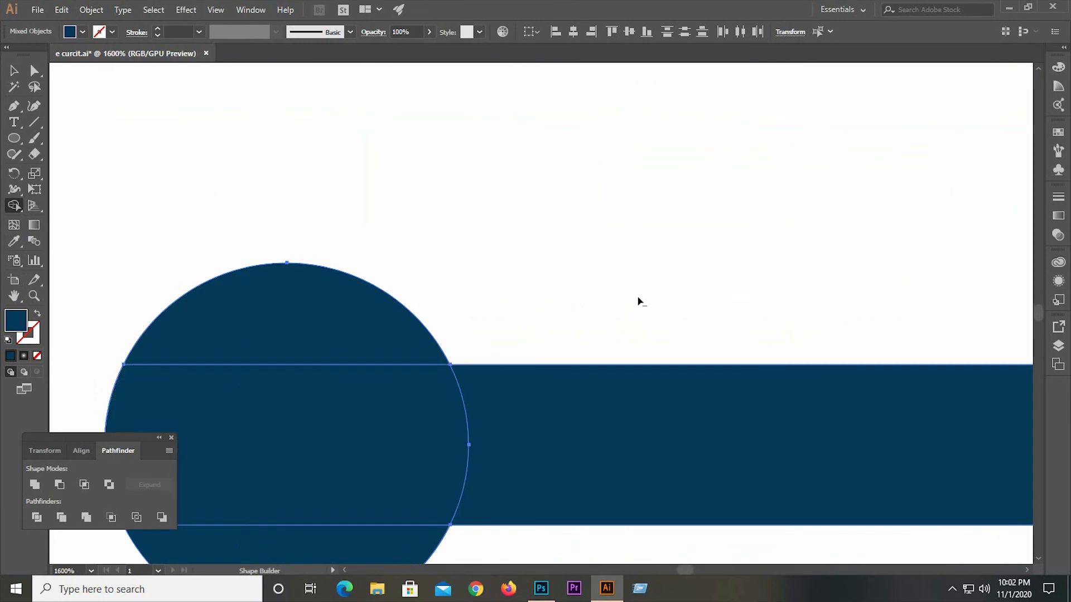
scroll(505, 354, "down", 2)
scroll(605, 318, "up", 4)
scroll(436, 339, "down", 3)
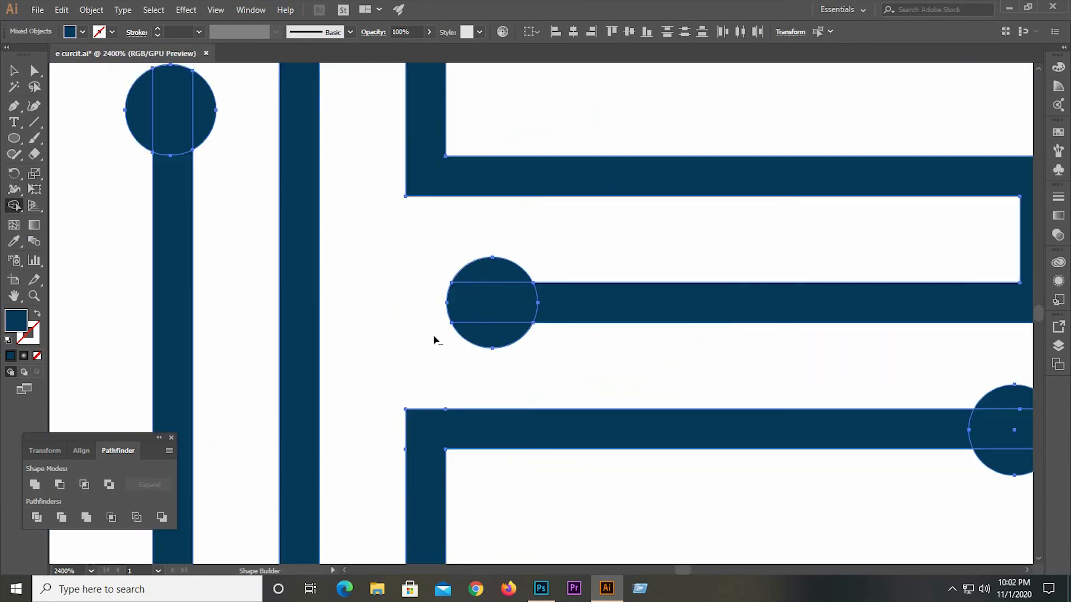
scroll(671, 363, "up", 3)
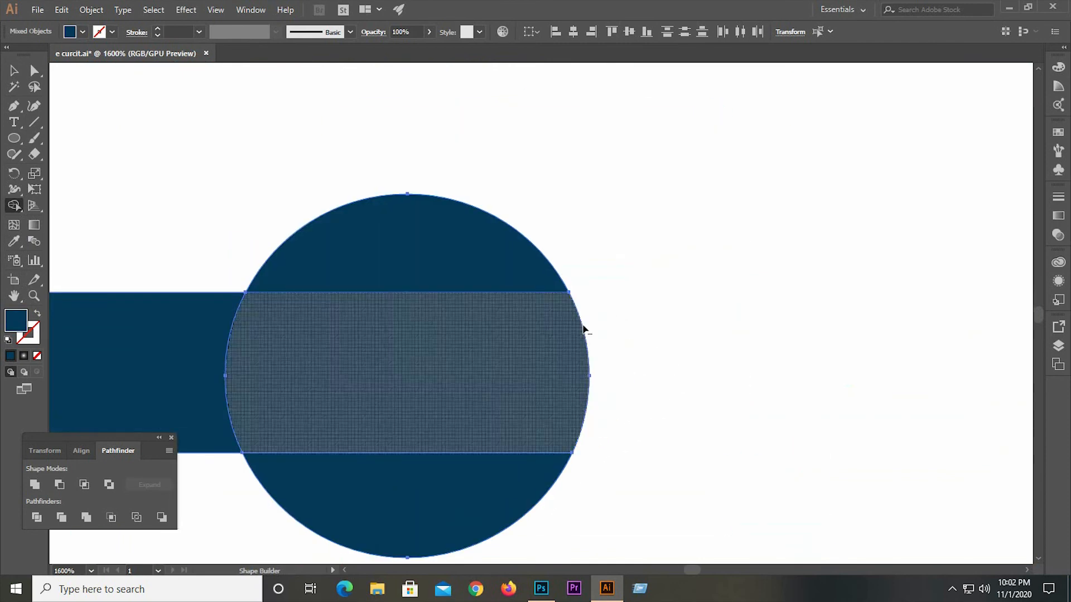
scroll(584, 327, "down", 3)
Step: Remove the two bar corners protruding past the circle at the right end of the bar above the inner lower bar
scroll(710, 371, "up", 3)
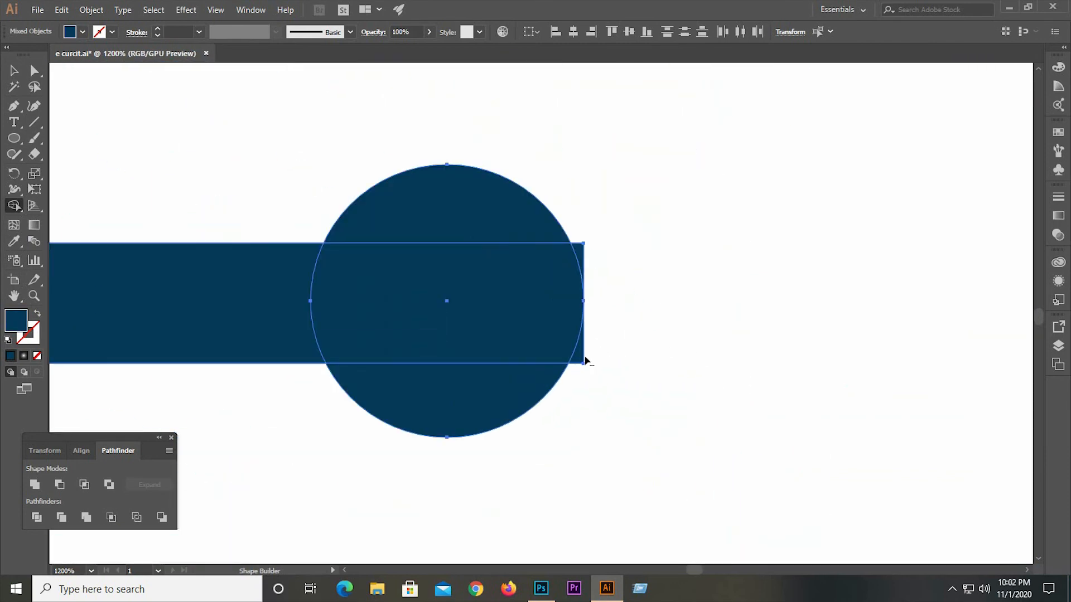
left_click(583, 359, "alt")
left_click(580, 262, "alt")
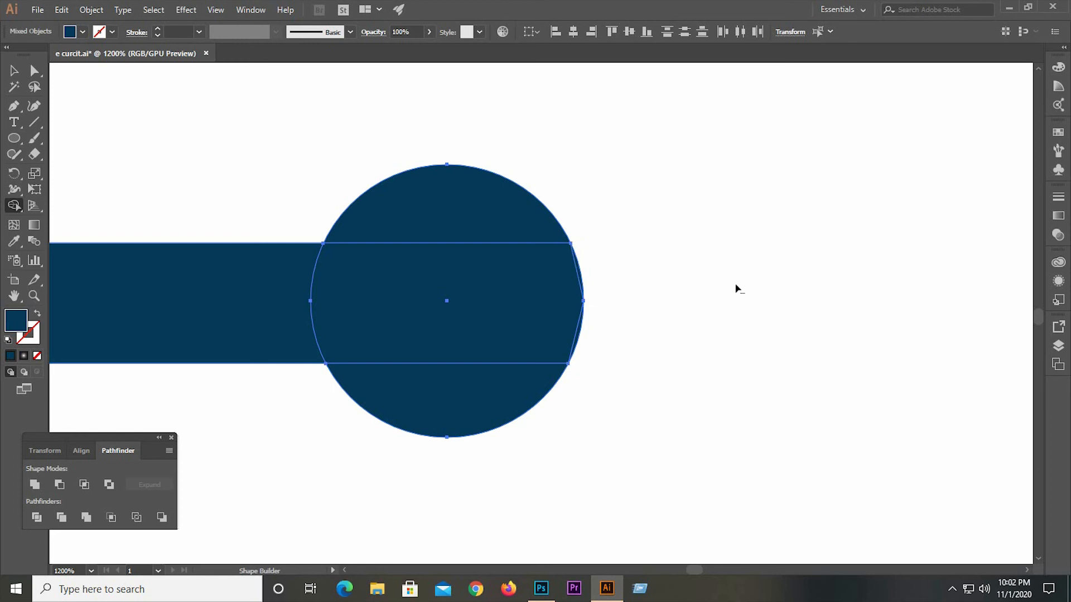
Step: Remove the bar segment between the two circles on the inner lower bar and deselect the letter
scroll(734, 287, "down", 3)
scroll(551, 319, "up", 3)
scroll(551, 319, "up", 5)
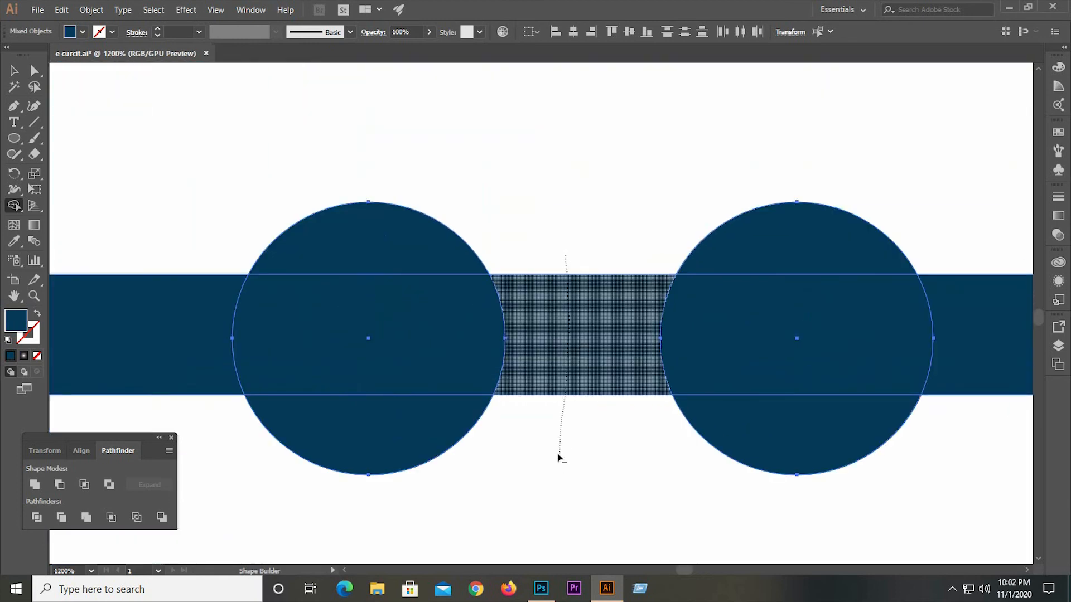
left_click_drag(557, 456, 558, 459)
scroll(554, 404, "down", 5)
scroll(524, 233, "up", 6)
scroll(533, 236, "down", 4)
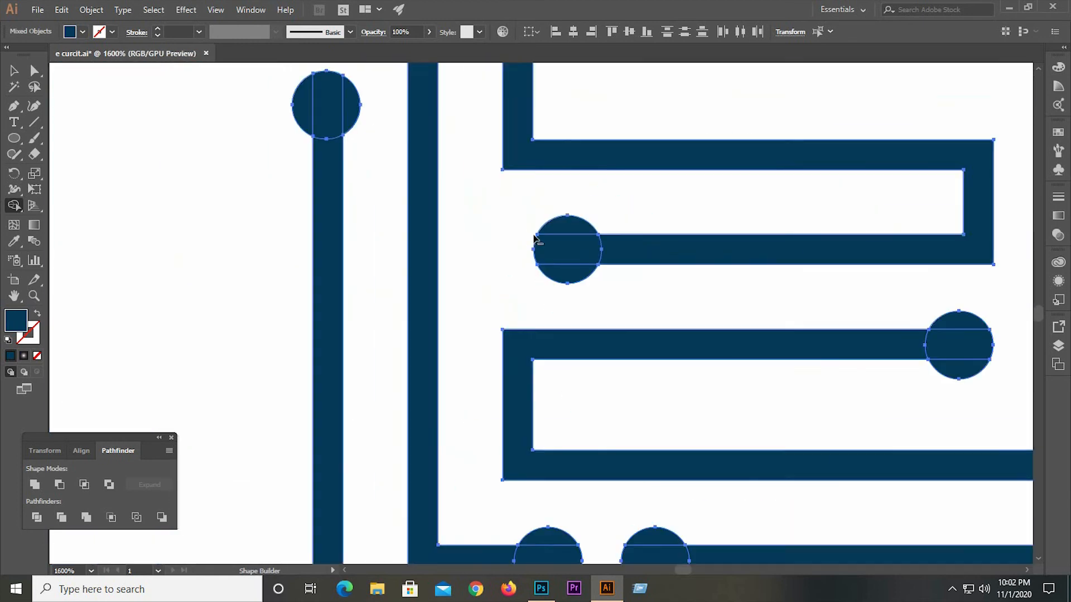
scroll(534, 239, "down", 9)
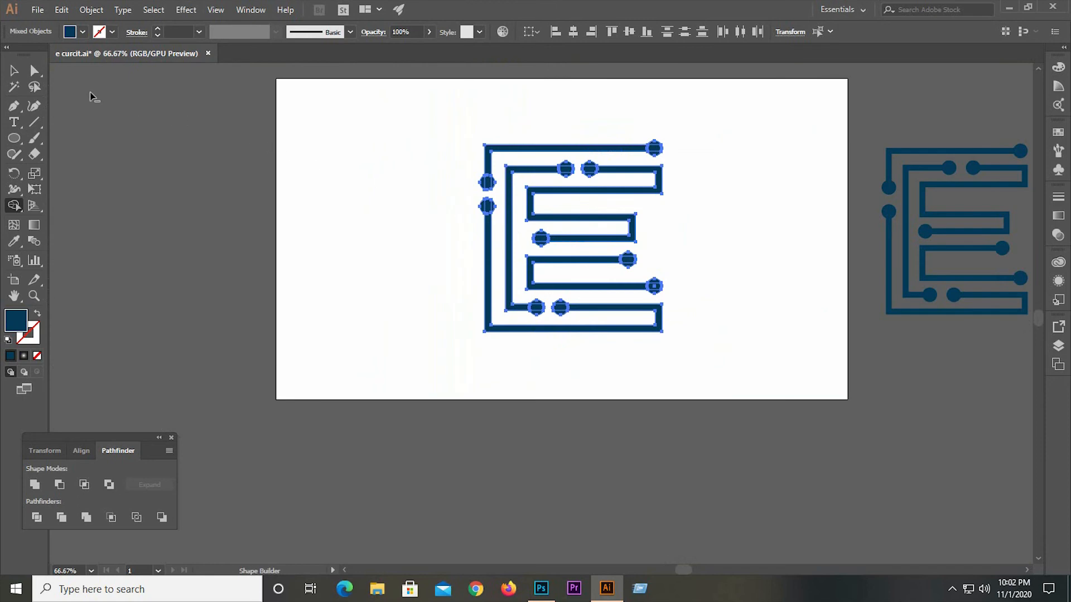
left_click(14, 72)
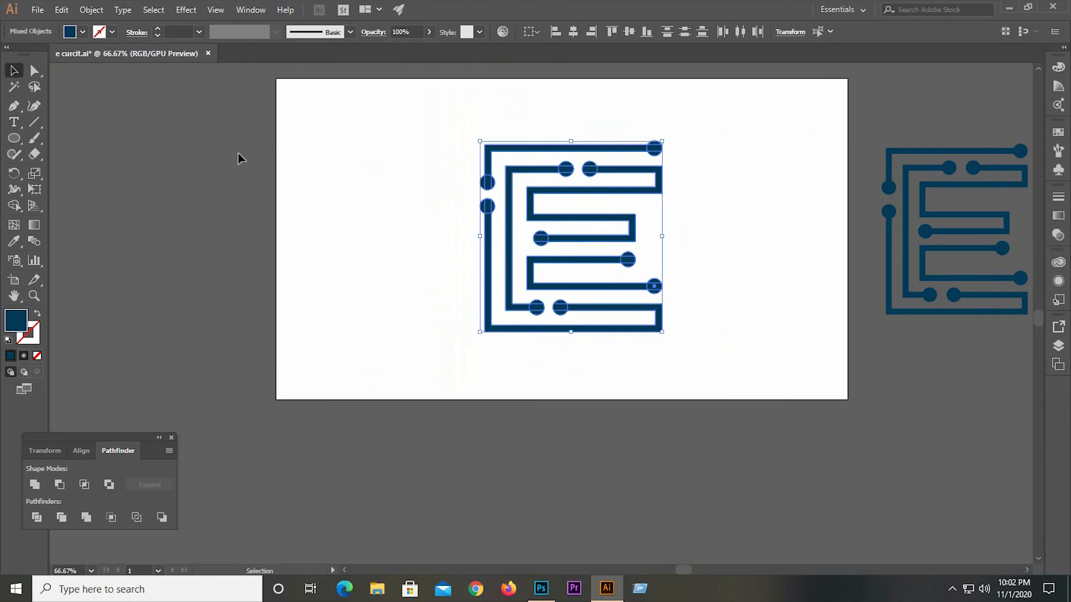
left_click(345, 140)
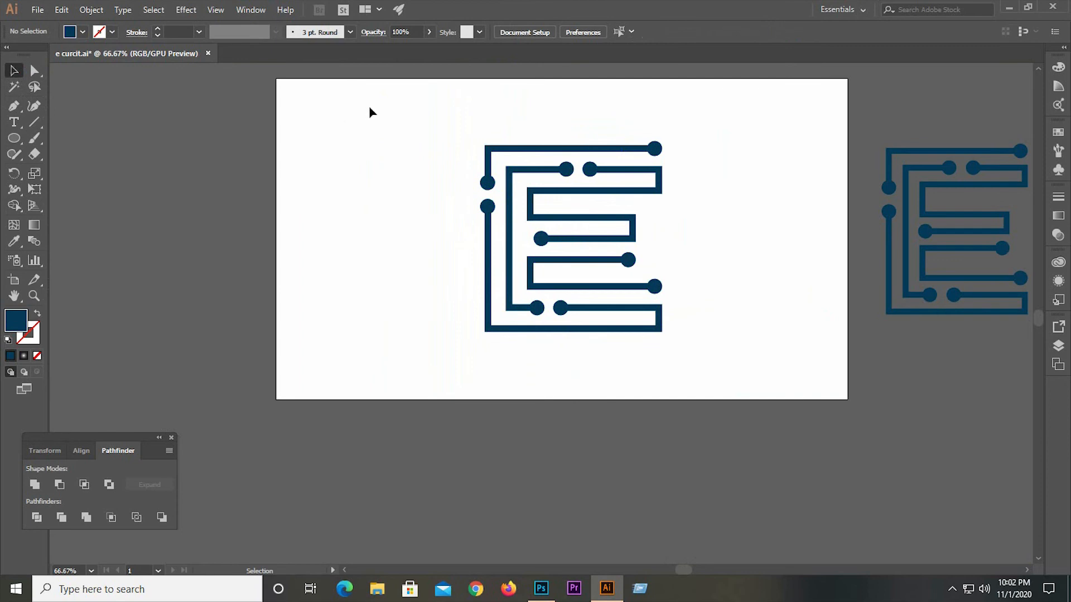
Step: Unite all bars and circles of the letter with the Pathfinder Unite operation
left_click_drag(372, 112, 800, 400)
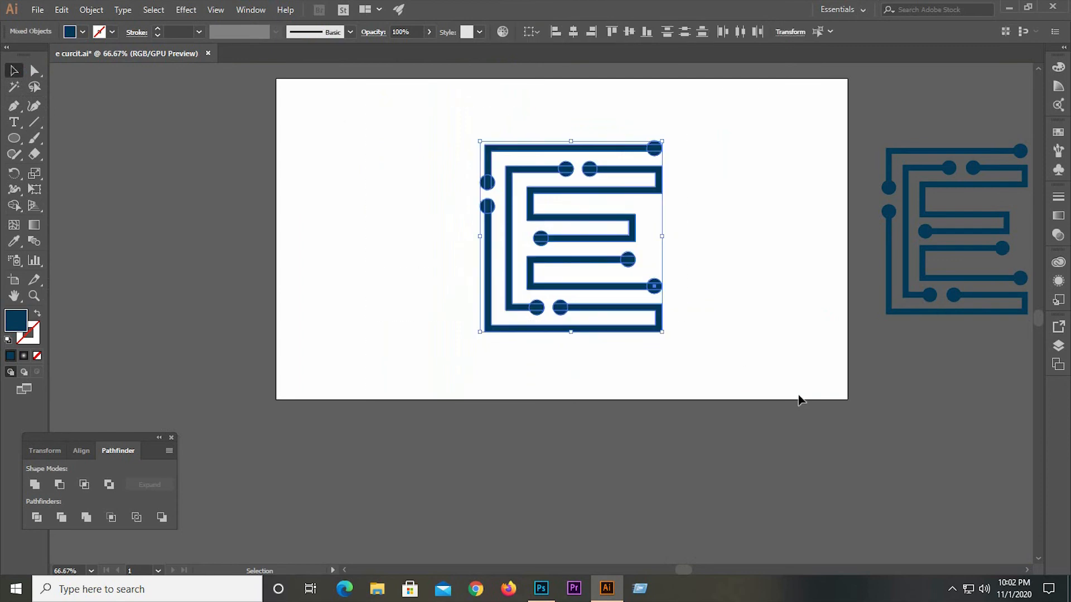
left_click(35, 484)
left_click(256, 255)
scroll(477, 174, "up", 2)
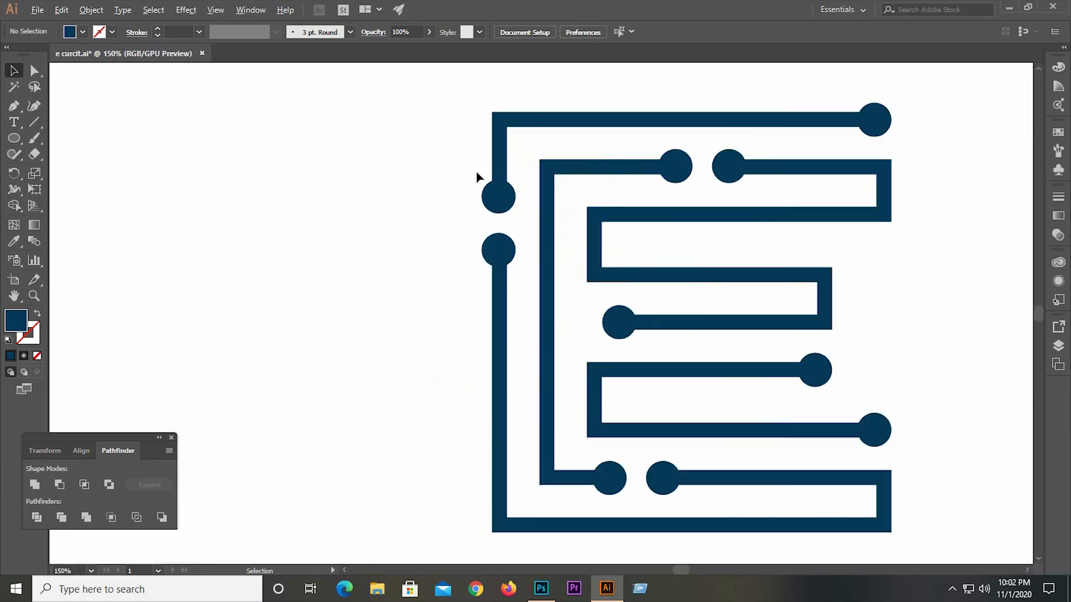
Step: Add a 2 pt stroke to the whole united letter
left_click_drag(329, 135, 903, 504)
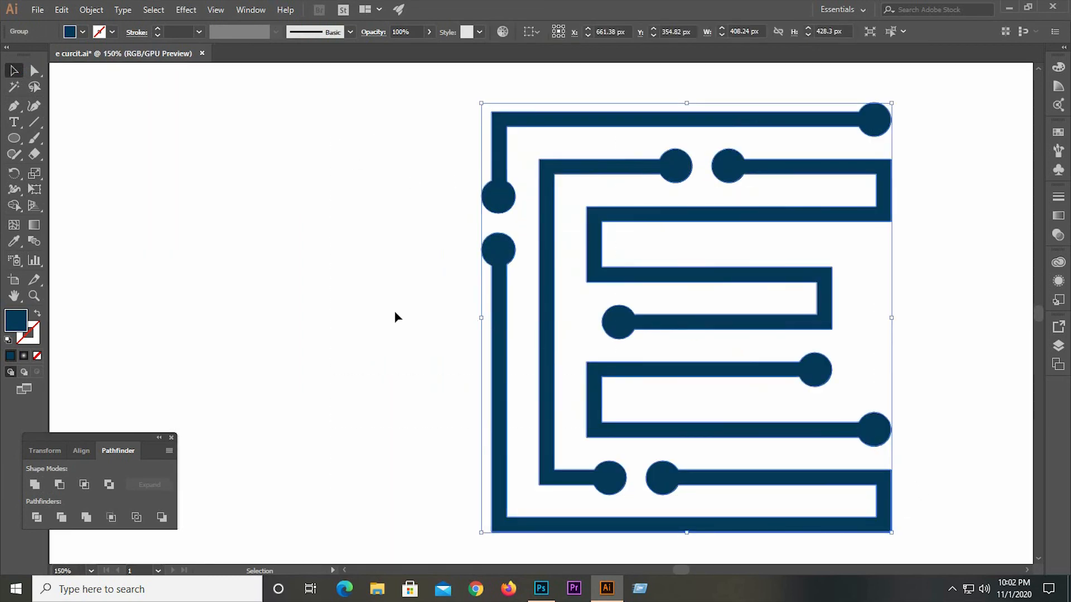
left_click(159, 29)
left_click(158, 29)
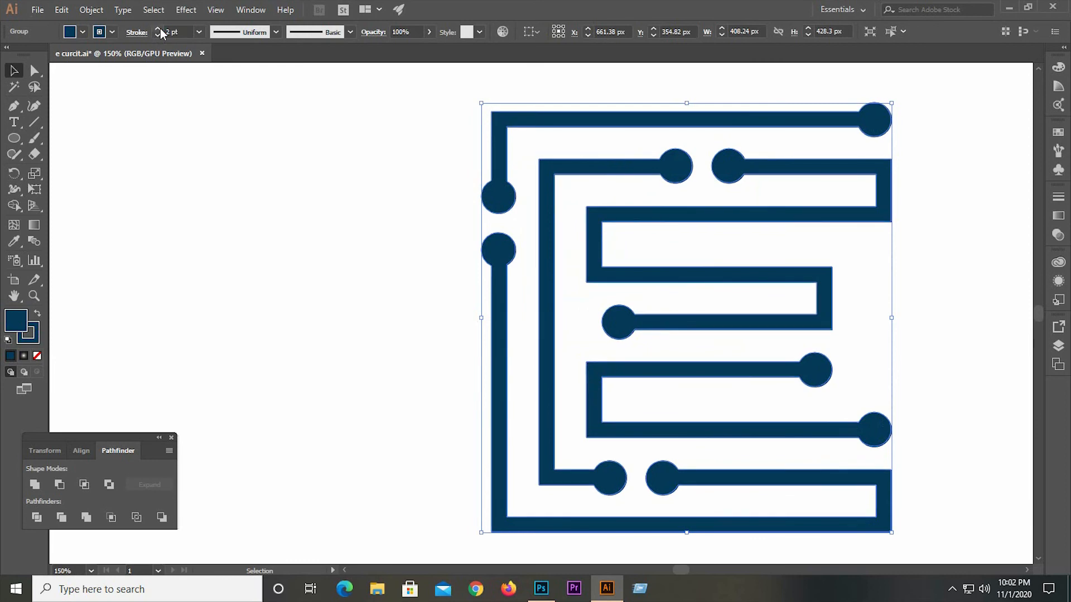
Step: Increase the stroke weight of the united letter to 5 pt and deselect it
left_click(159, 29)
left_click(159, 29)
left_click(159, 29)
left_click(159, 29)
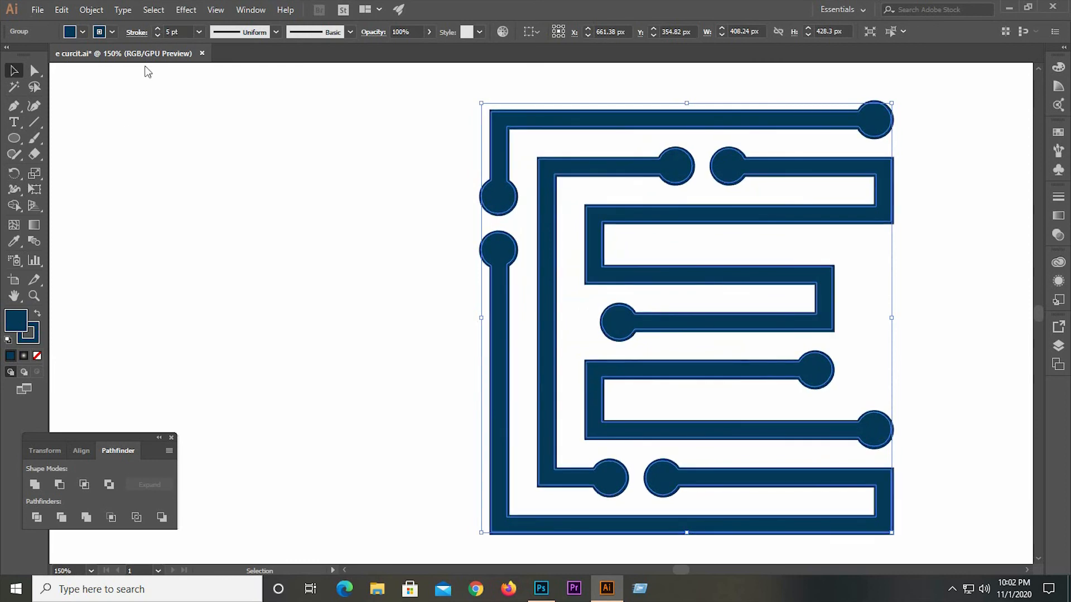
left_click(110, 168)
Step: Expand both the fill and the stroke of the whole letter into shapes
scroll(227, 214, "down", 1)
left_click_drag(195, 126, 696, 490)
left_click(91, 10)
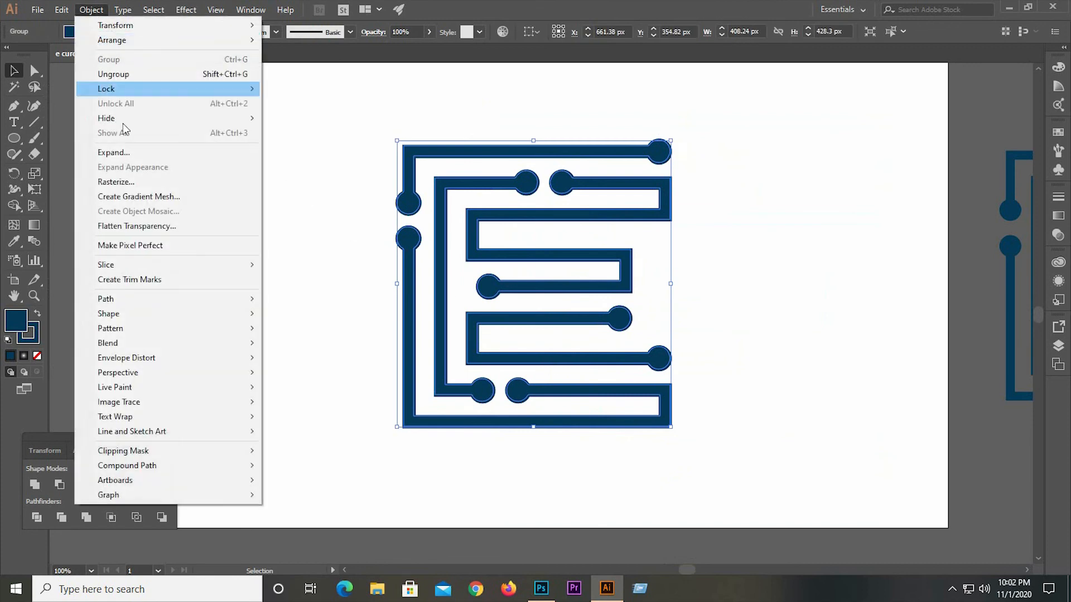
key("Escape")
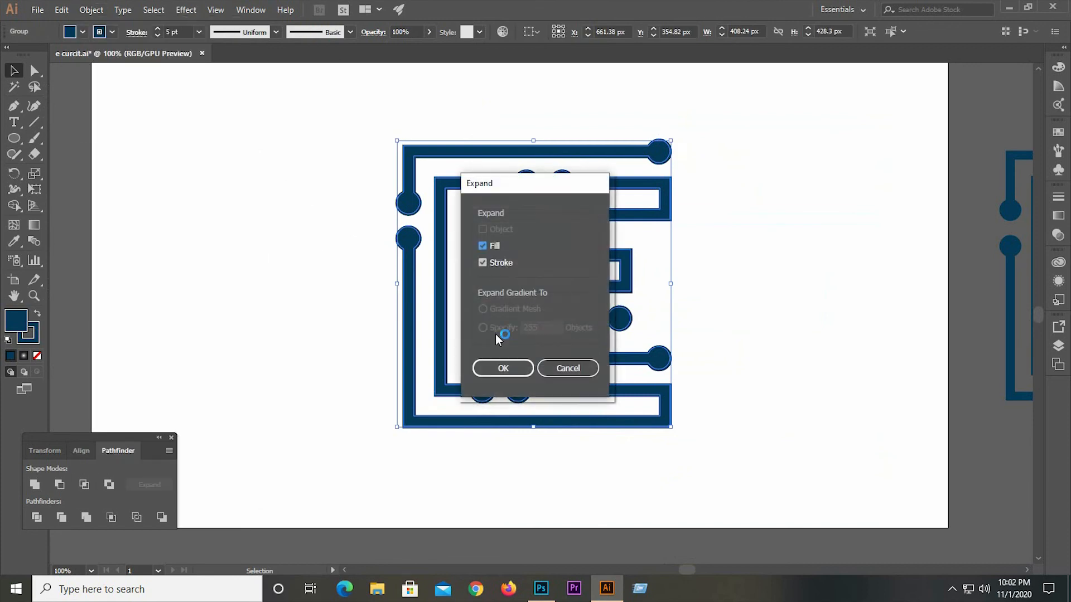
left_click(502, 368)
Step: Merge the letter's expanded fill and stroke shapes with the Pathfinder Unite operation and deselect the result
left_click(310, 124)
left_click_drag(298, 112, 770, 470)
left_click(34, 485)
left_click(244, 249)
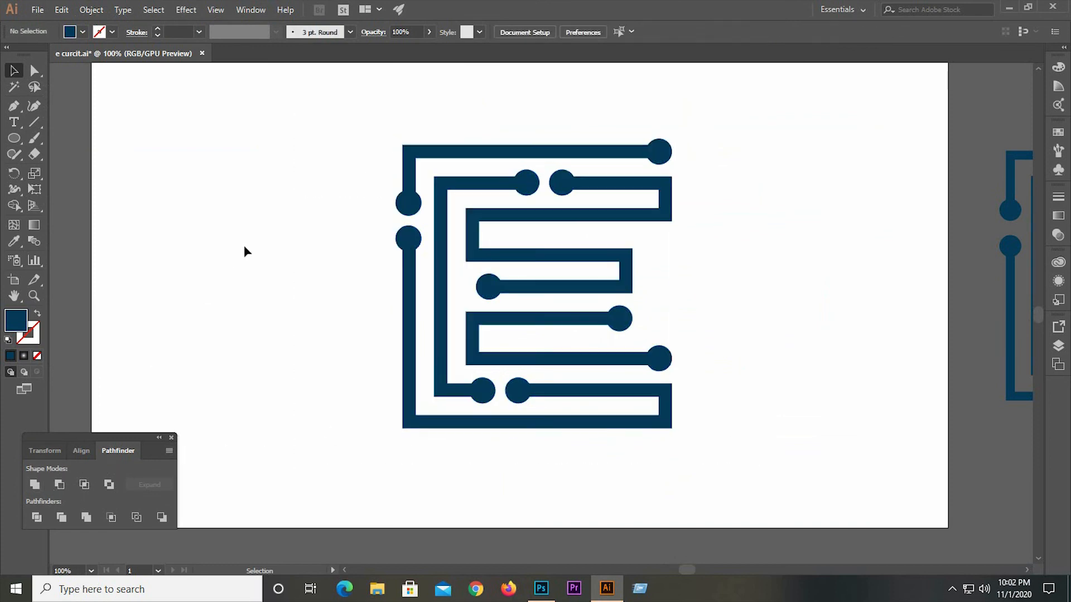
Step: Move the finished letter to the centre of the artboard and deselect it
key("ctrl+minus")
left_click(495, 299)
right_click(496, 299)
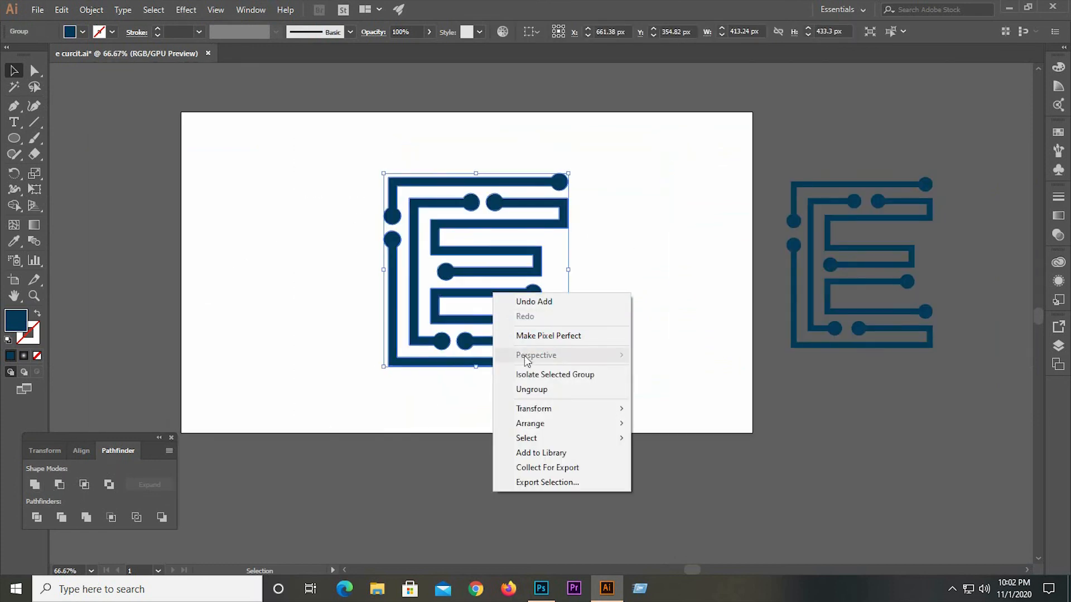
left_click(605, 328)
left_click(519, 276)
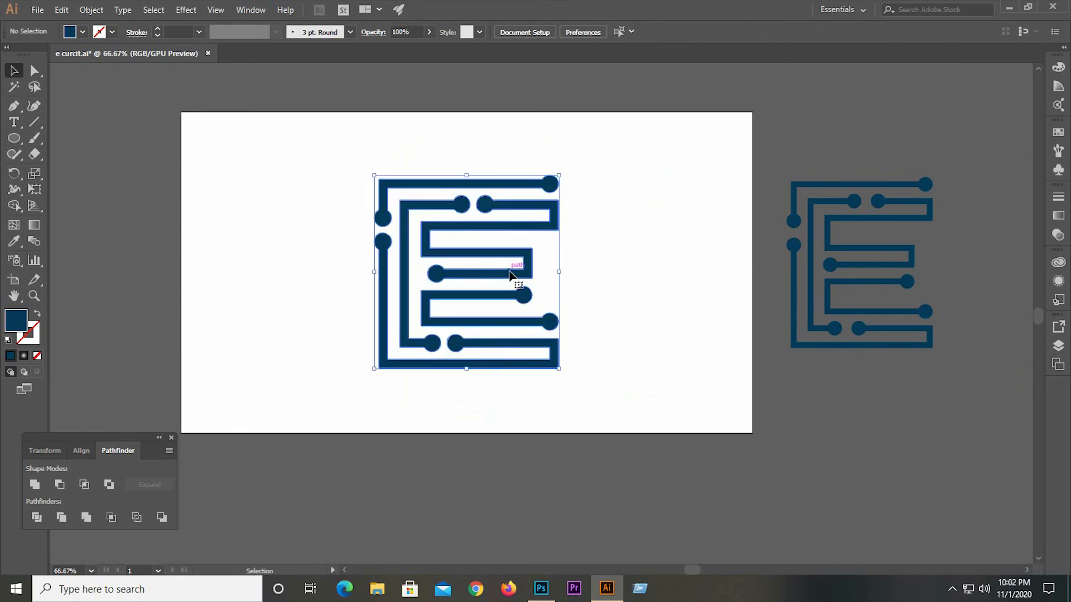
left_click(578, 304)
key("ctrl+plus")
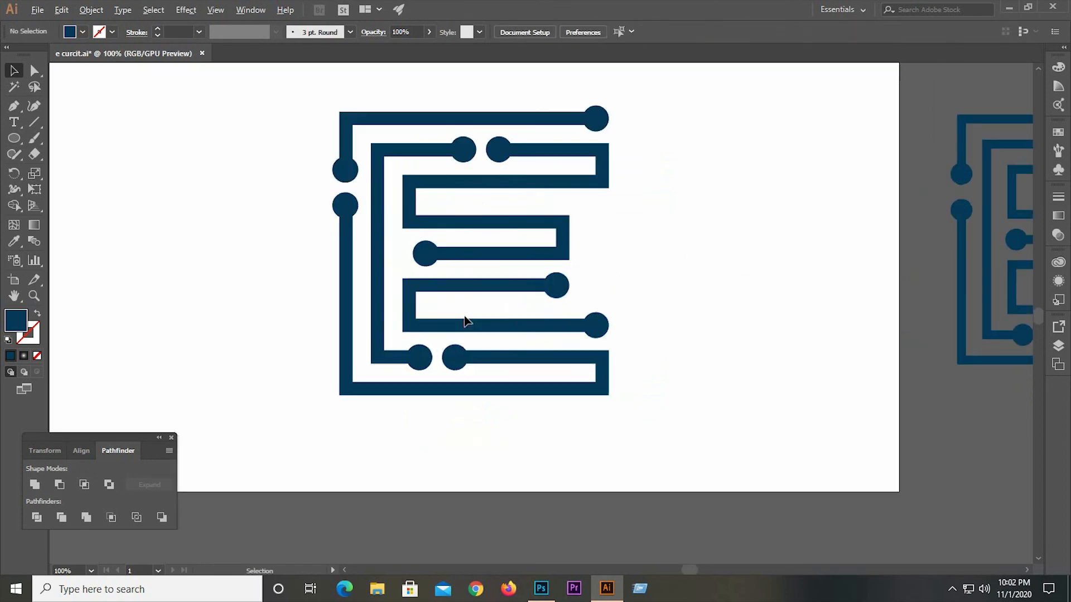
Step: Switch to Photoshop and open the recent file Lightbox Text Effect.psd, dismissing the New Library from Document dialog
left_click(541, 588)
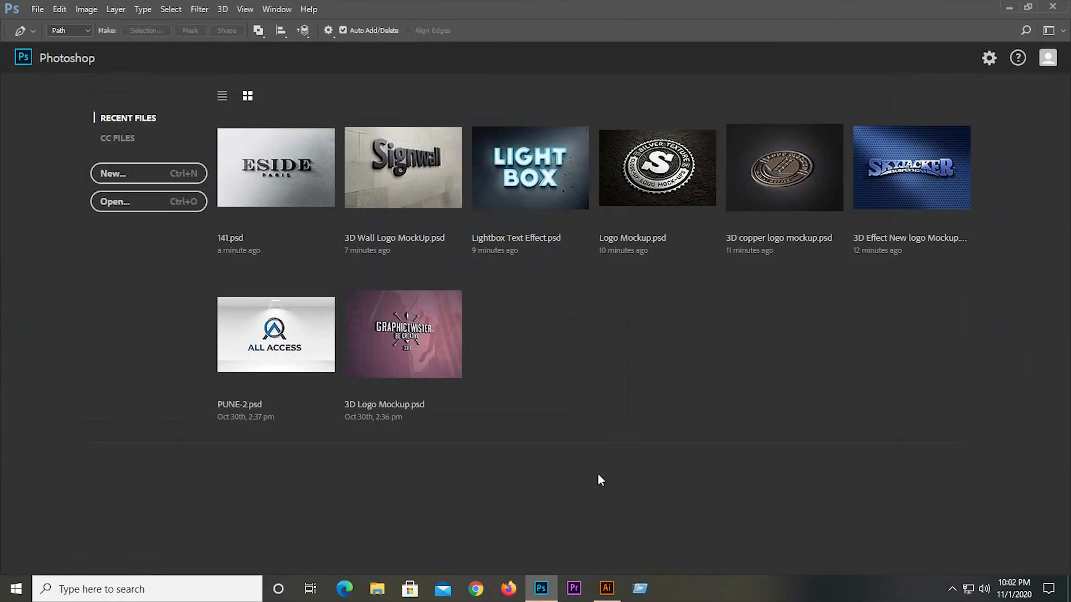
left_click(528, 206)
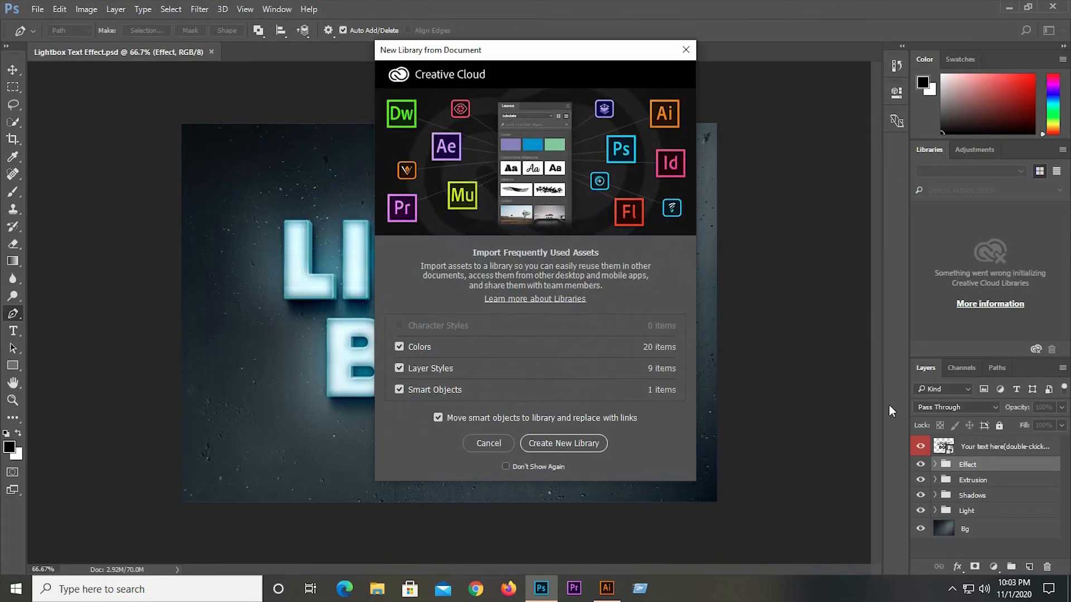
left_click(685, 51)
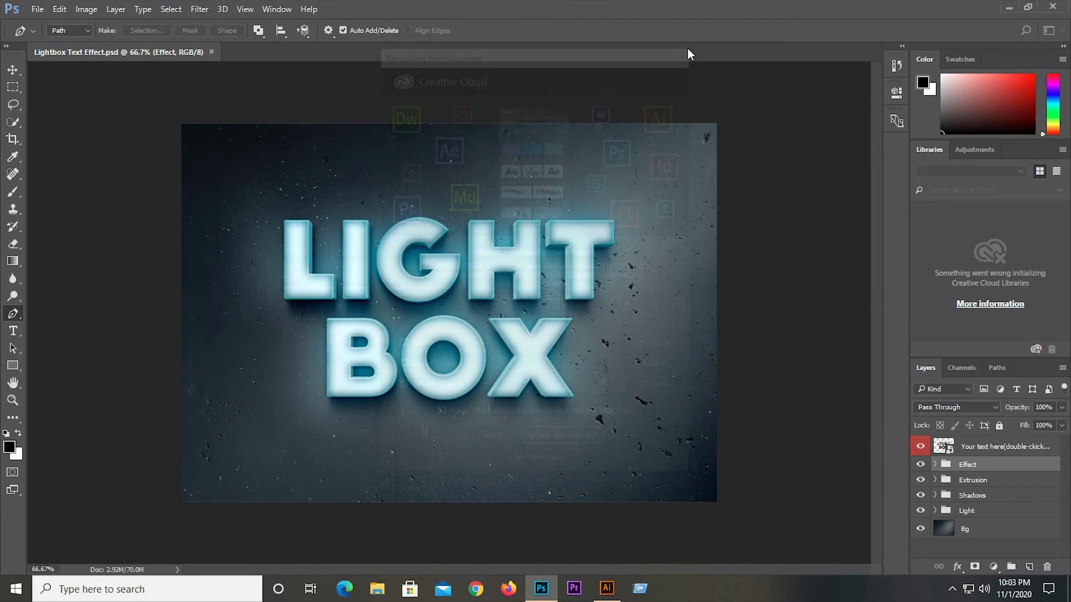
Step: Open the contents of the "Your text here" smart object layer and dismiss the Missing Fonts dialog
left_click(950, 457)
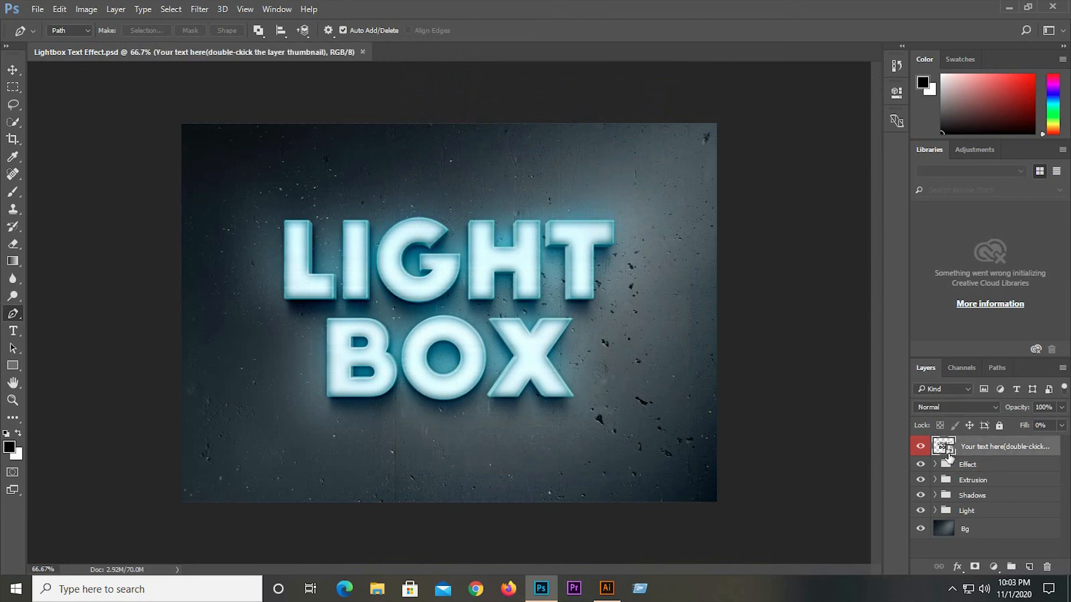
double_click(950, 456)
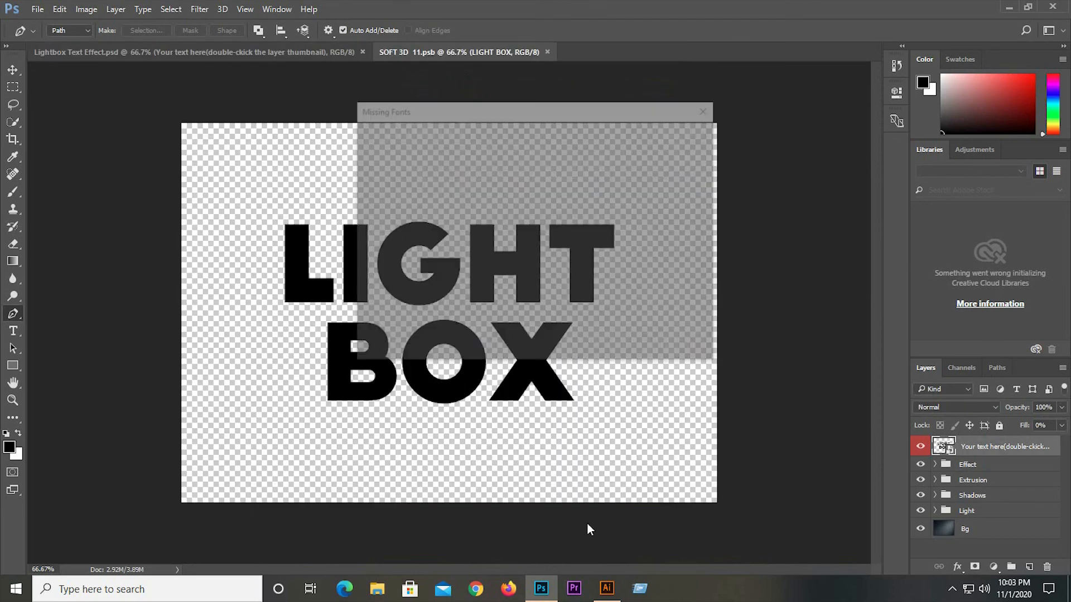
left_click(599, 340)
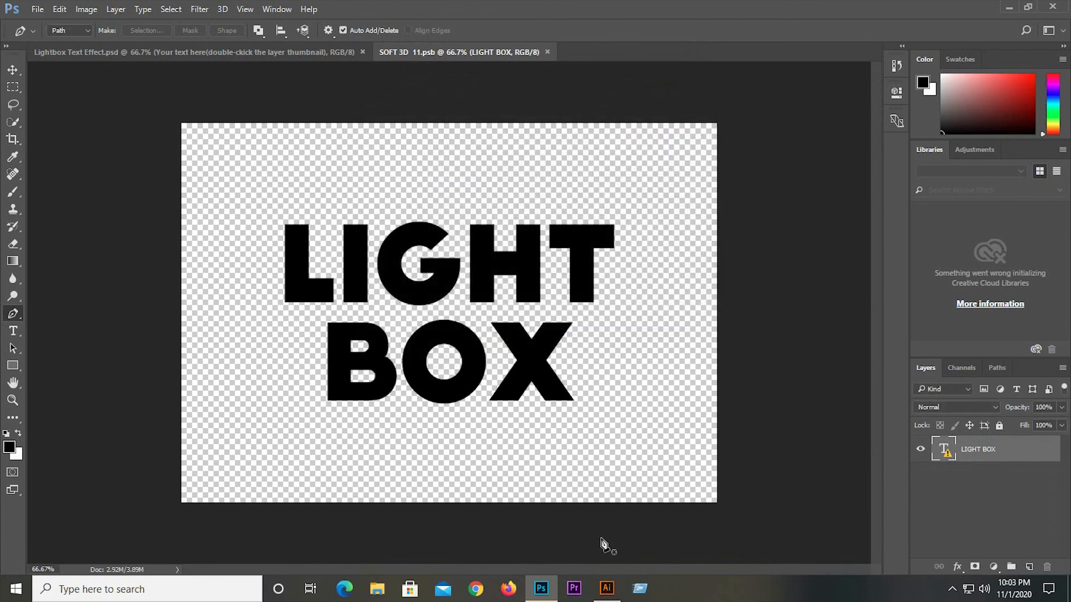
Step: Bring the circuit letter E from Illustrator into the SOFT 3D 11.psb document in Photoshop as a smart object
left_click(607, 588)
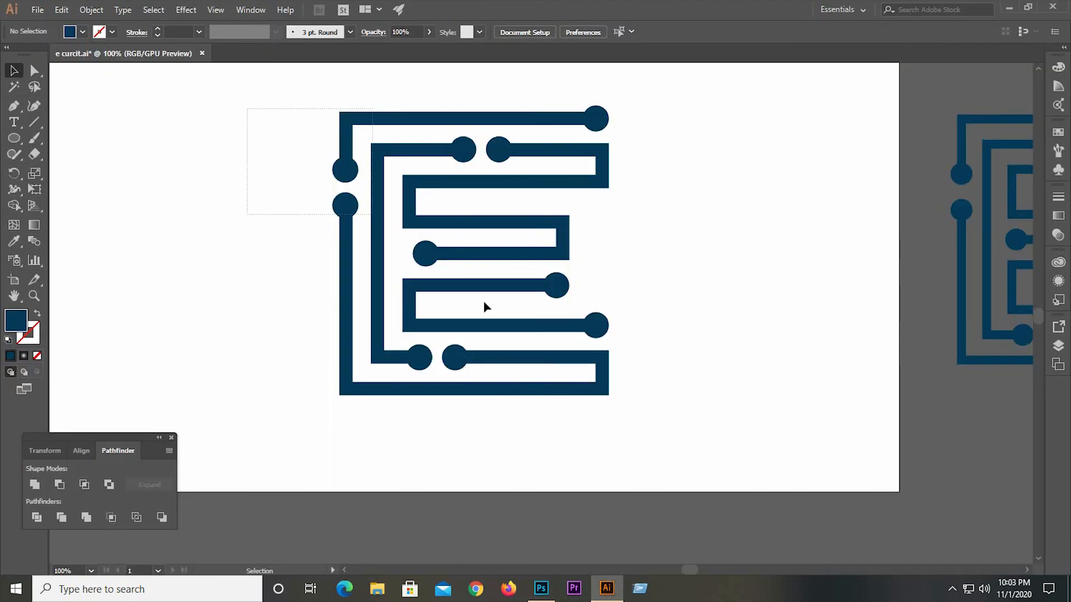
left_click_drag(484, 302, 710, 444)
left_click_drag(555, 226, 436, 306)
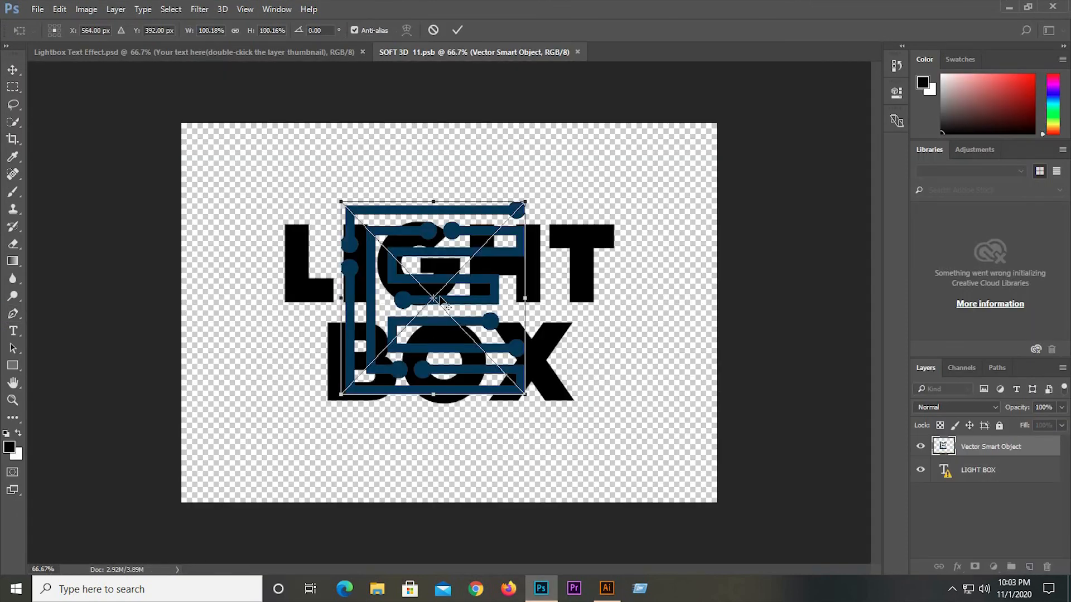
Step: Scale the placed letter E to about 116%, centre it on the canvas, and commit the transform
left_click_drag(527, 395, 554, 425)
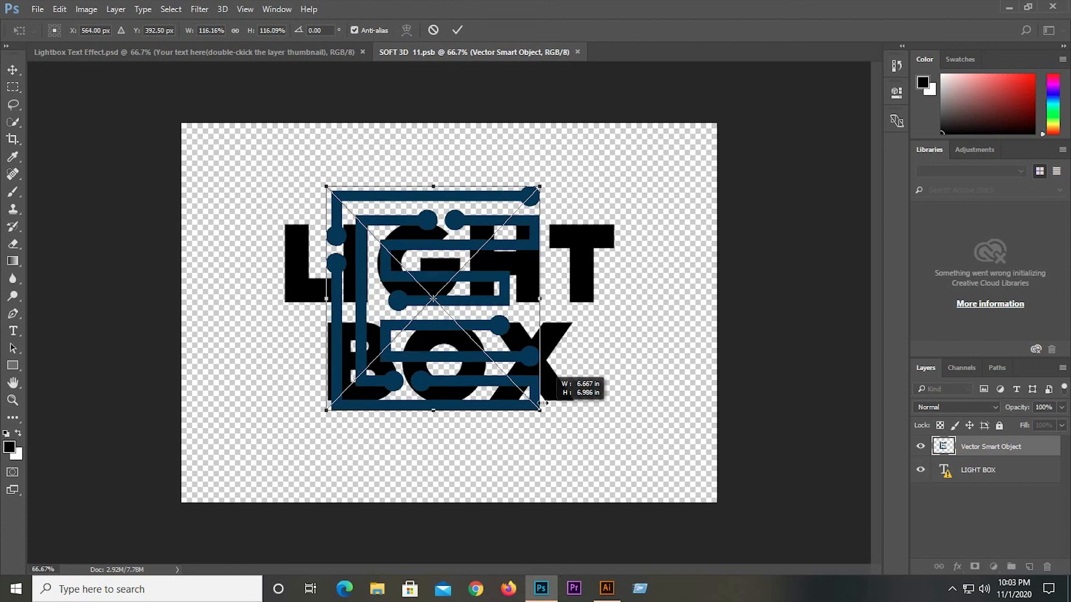
left_click_drag(522, 375, 519, 368)
left_click(458, 30)
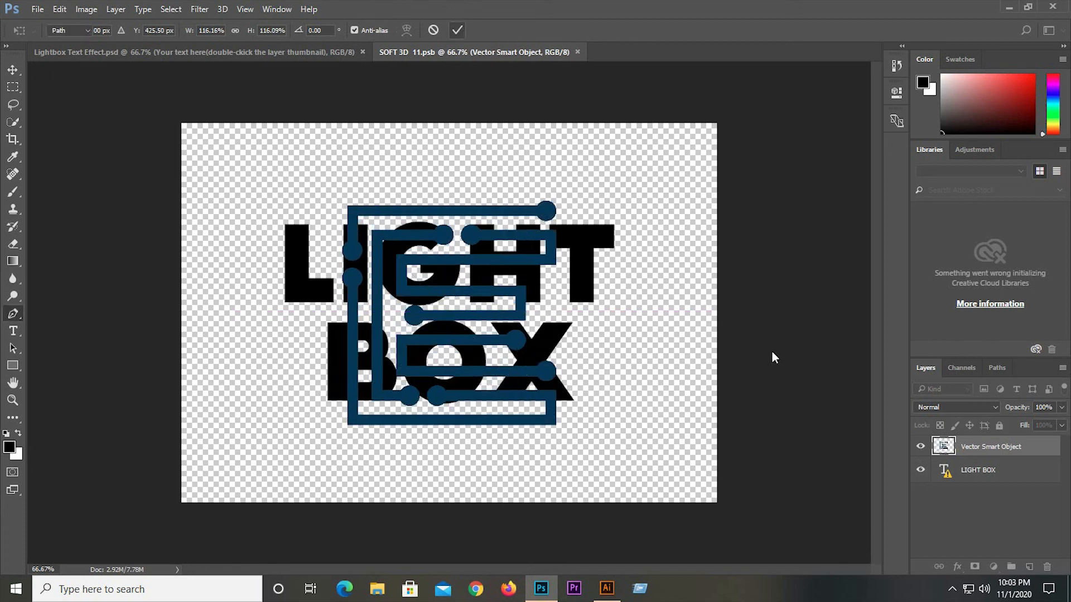
Step: Hide the LIGHT BOX text layer and save the smart object, returning to the Lightbox Text Effect.psd mockup
left_click(920, 470)
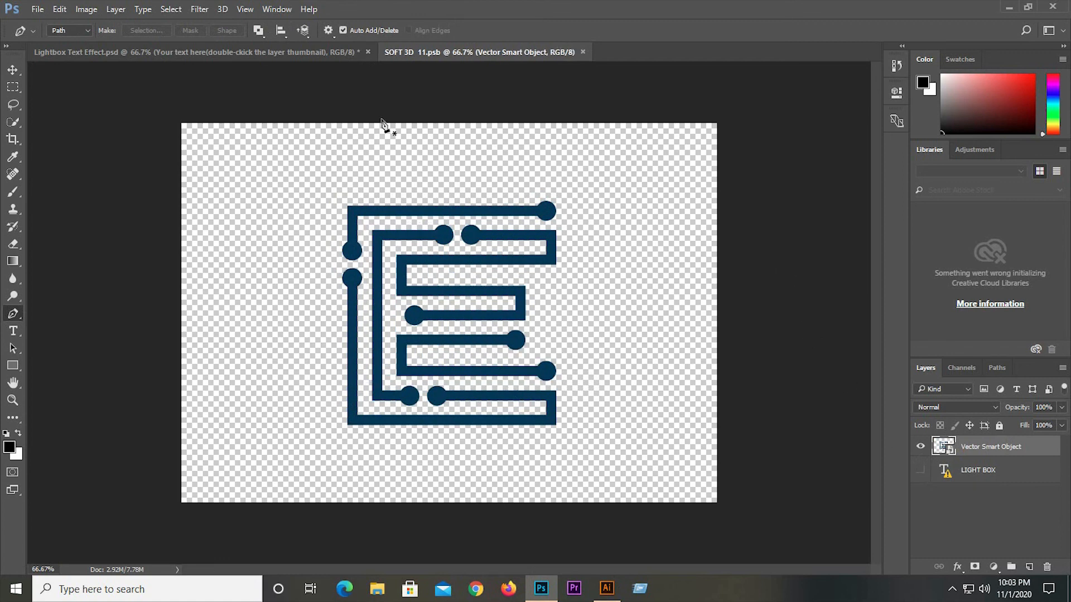
left_click(286, 51)
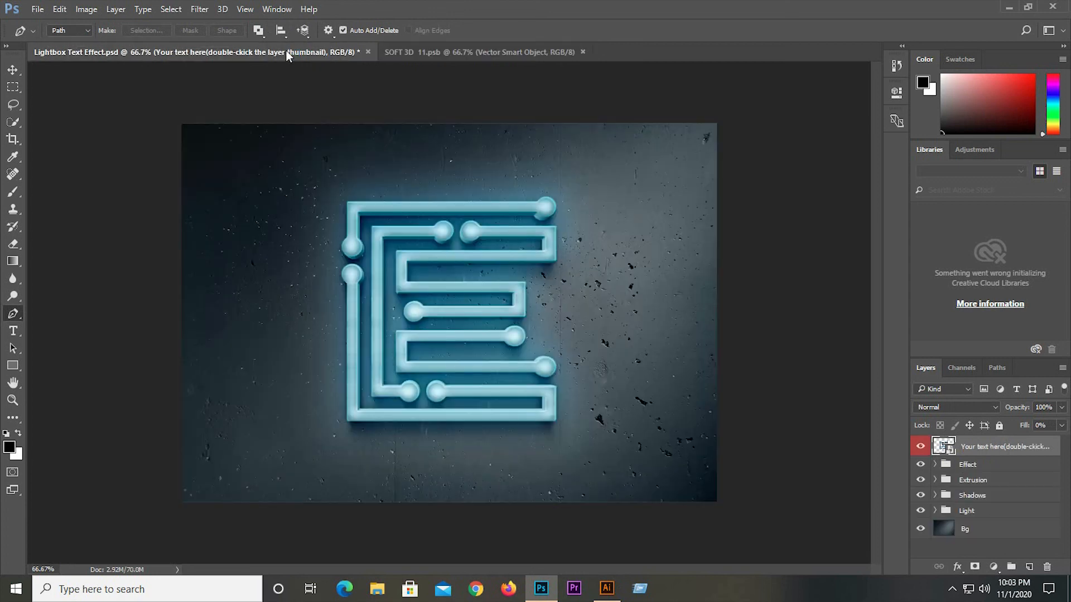